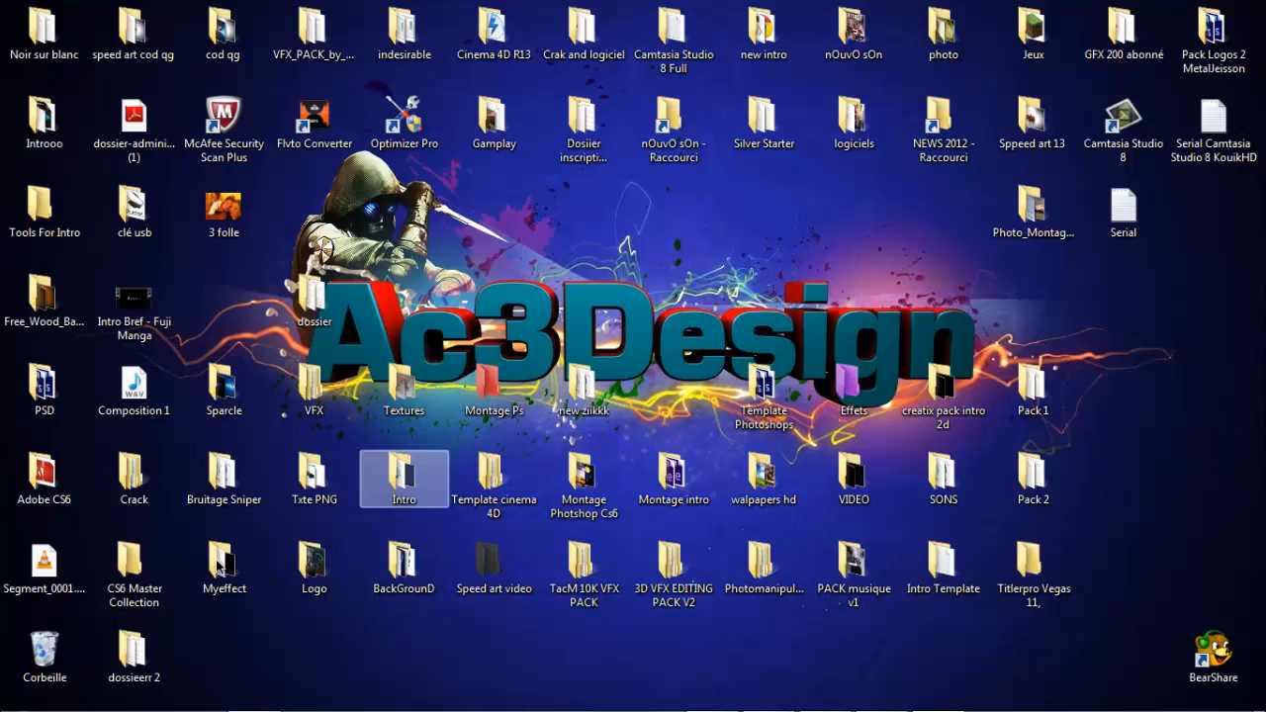
# - Examine the GS2 image in the Logo folder as a reference, closing it and minimizing the folder window when done
pyautogui.doubleClick(310, 586)
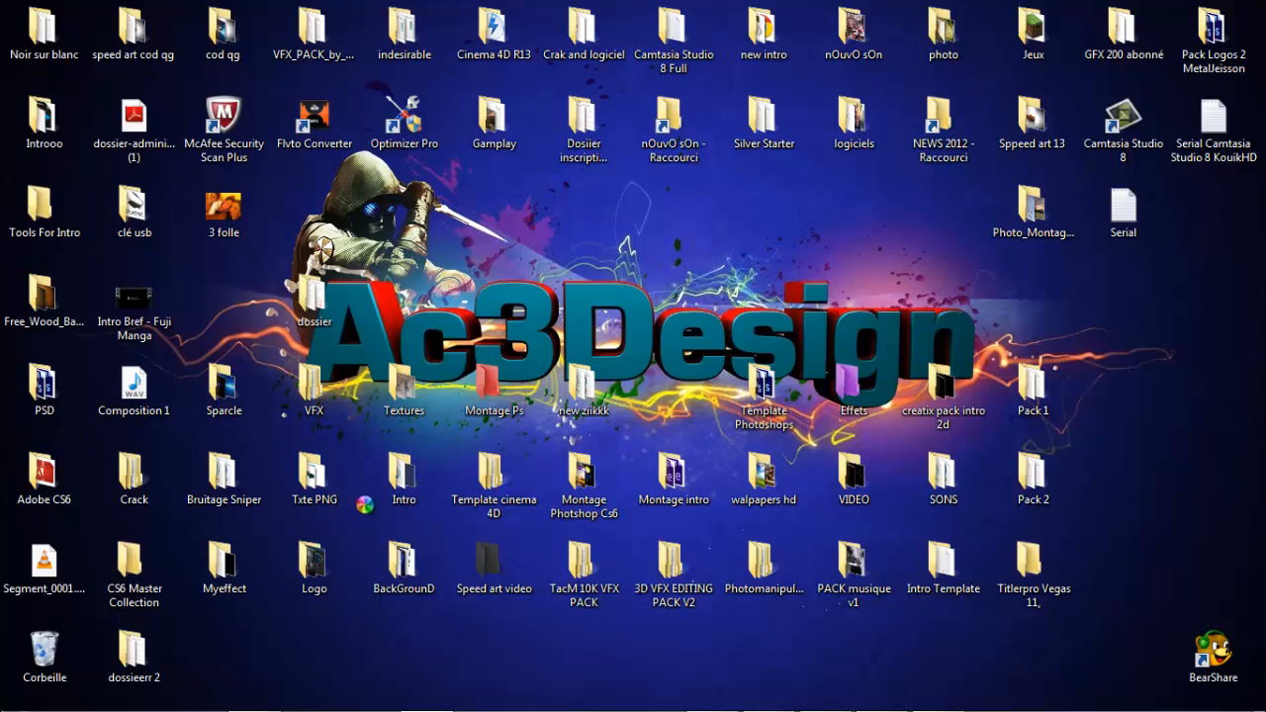
pyautogui.click(797, 78)
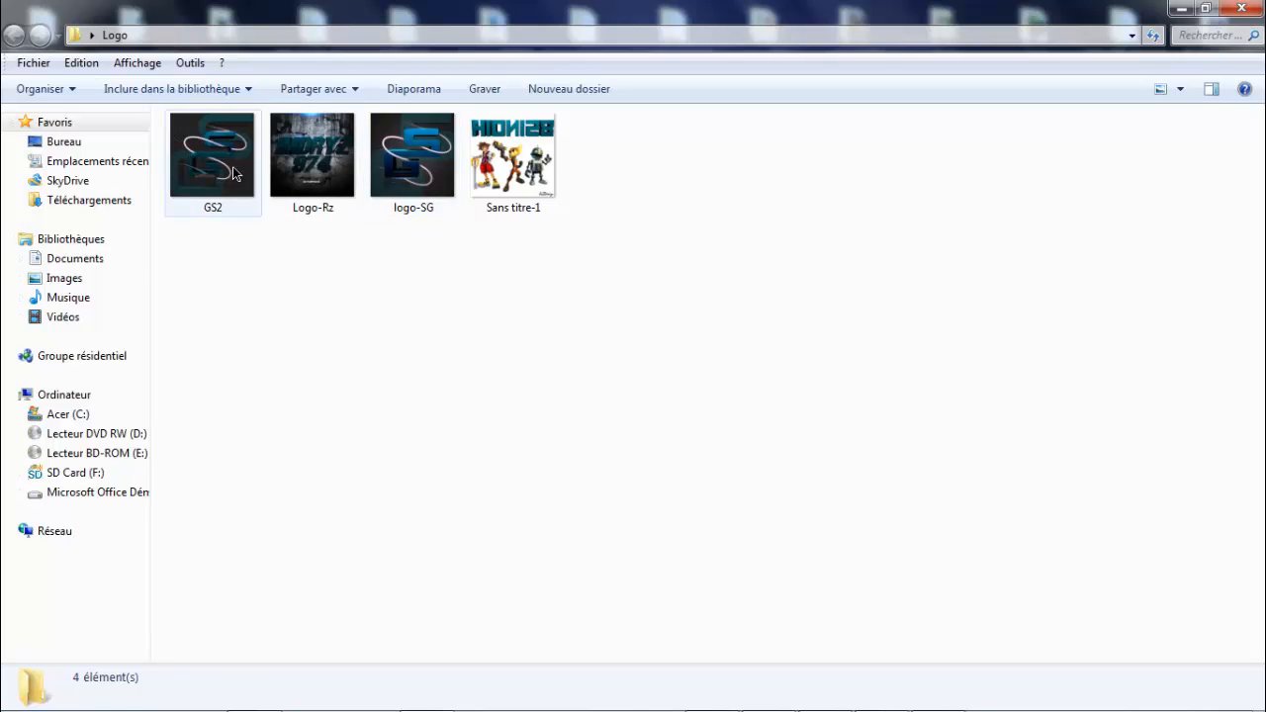
pyautogui.click(234, 174)
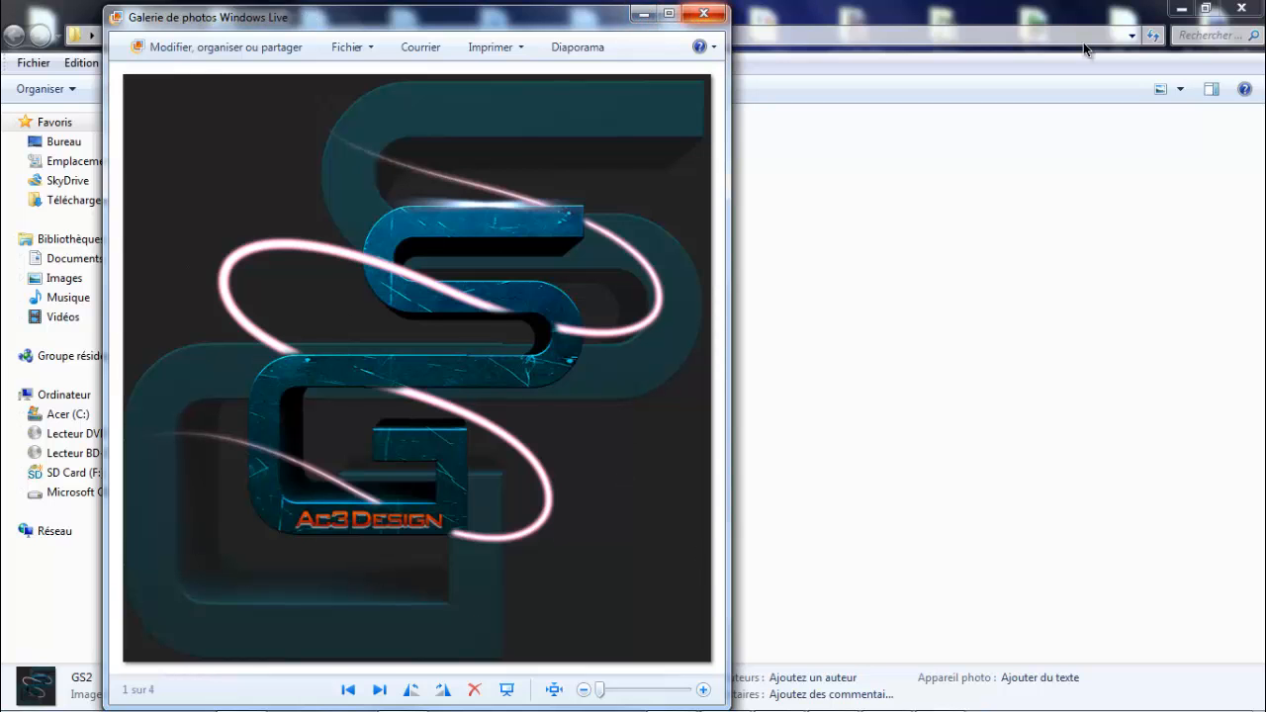
pyautogui.click(704, 13)
pyautogui.click(1181, 7)
# - Open the Lightroom PACK scene from the Pack liht room folder inside Template cinema 4D in CINEMA 4D
pyautogui.moveTo(277, 706)
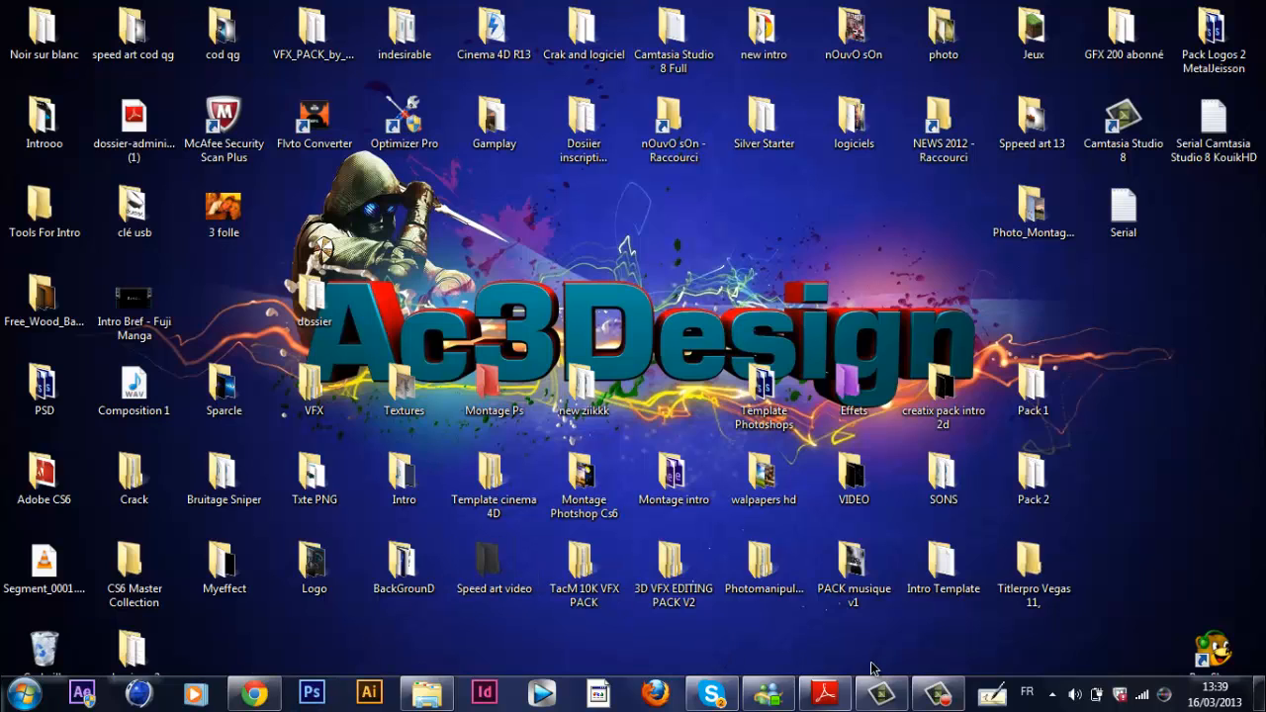
pyautogui.moveTo(851, 698)
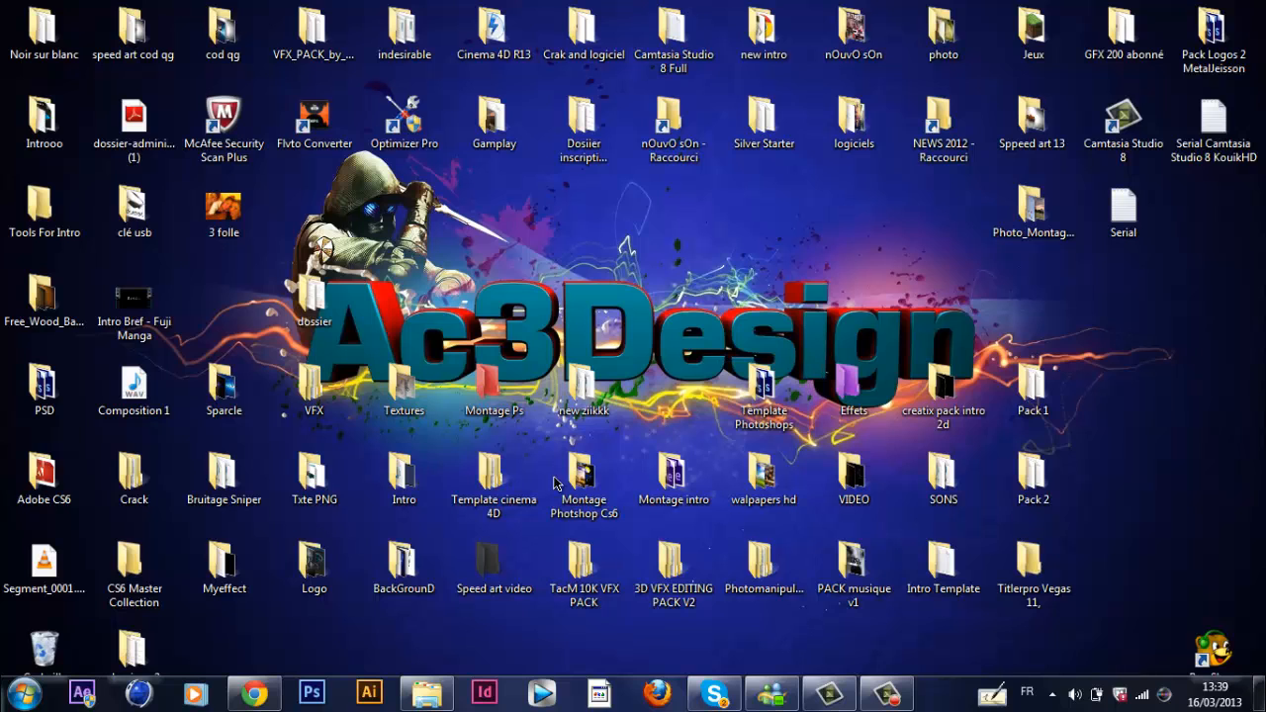
pyautogui.doubleClick(507, 494)
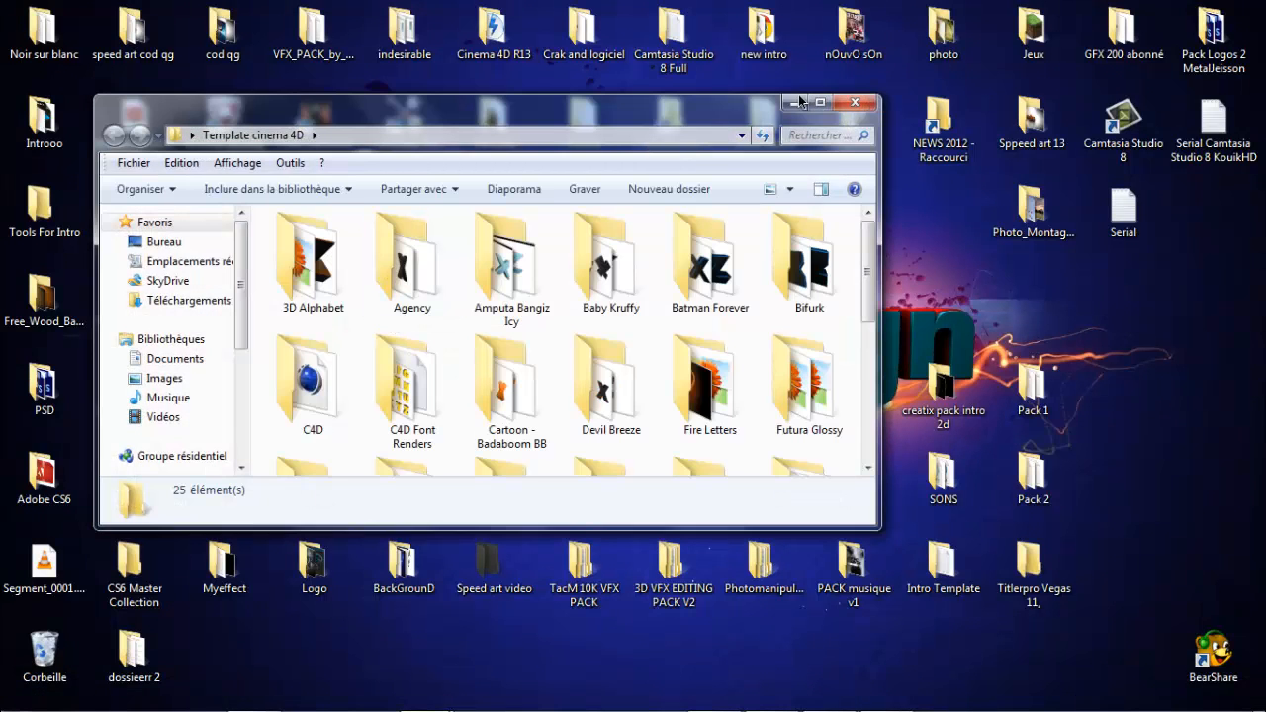
pyautogui.press('super+Up')
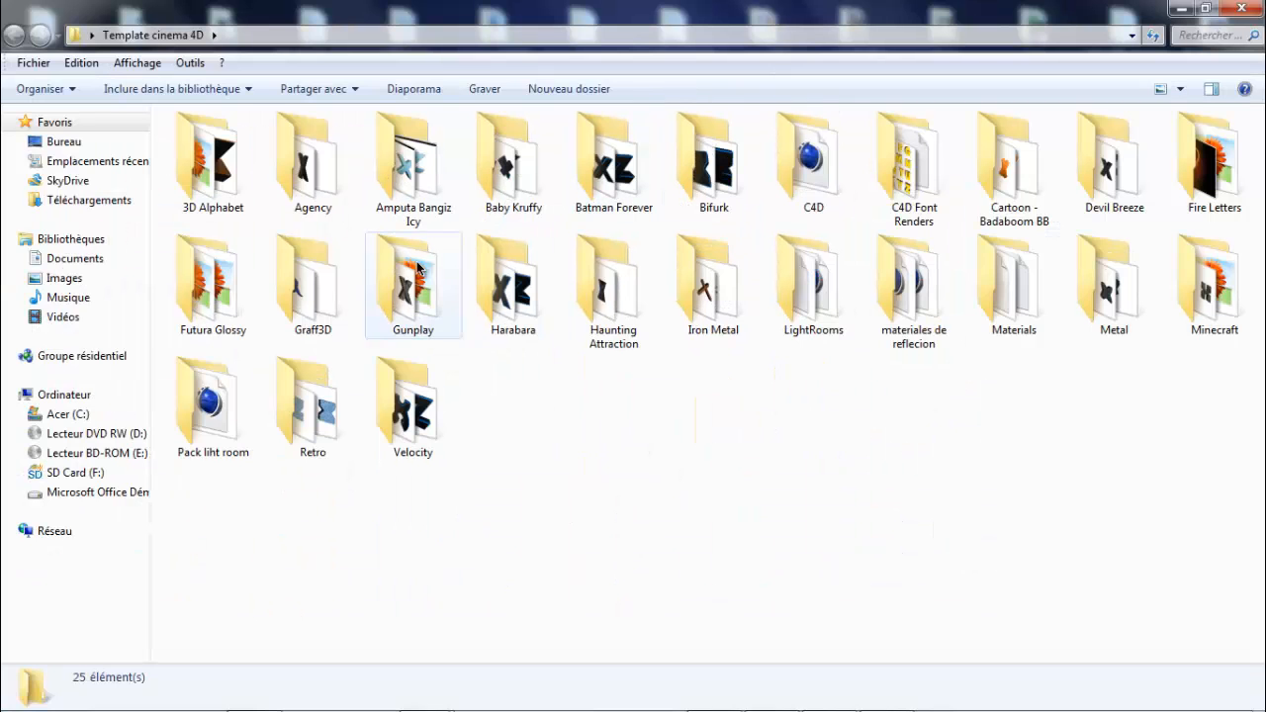
pyautogui.doubleClick(217, 405)
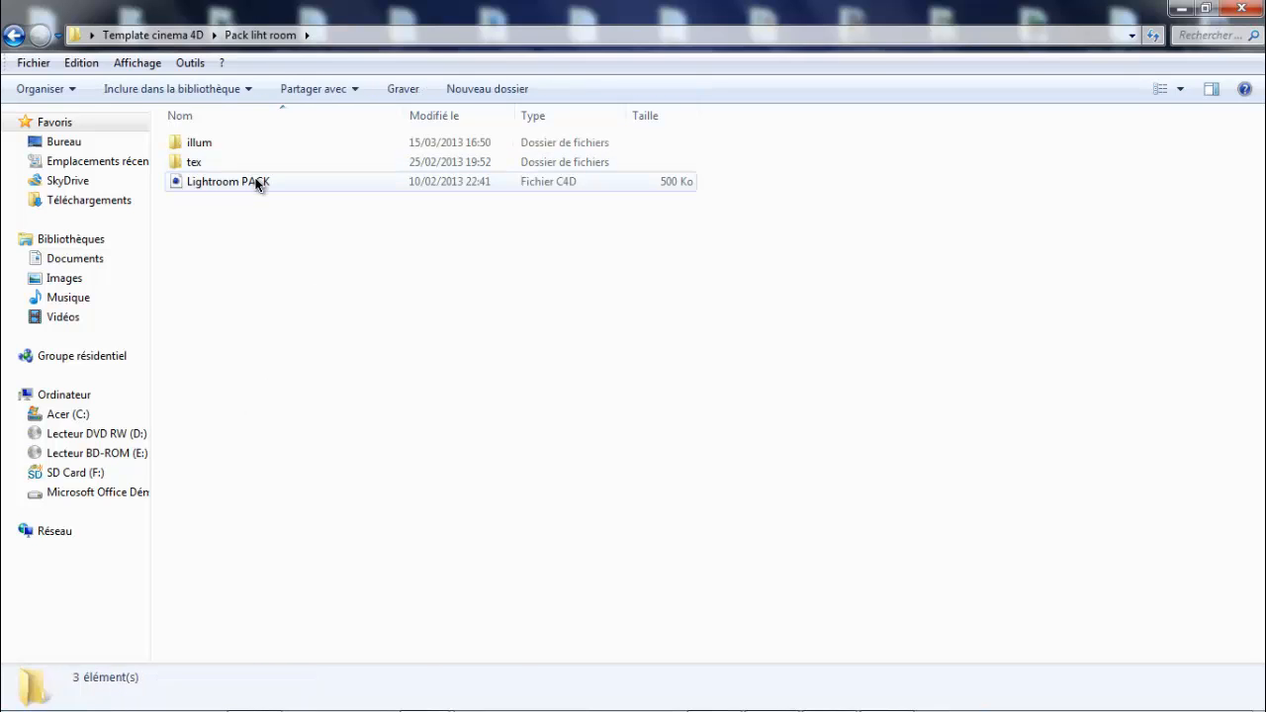
pyautogui.doubleClick(259, 183)
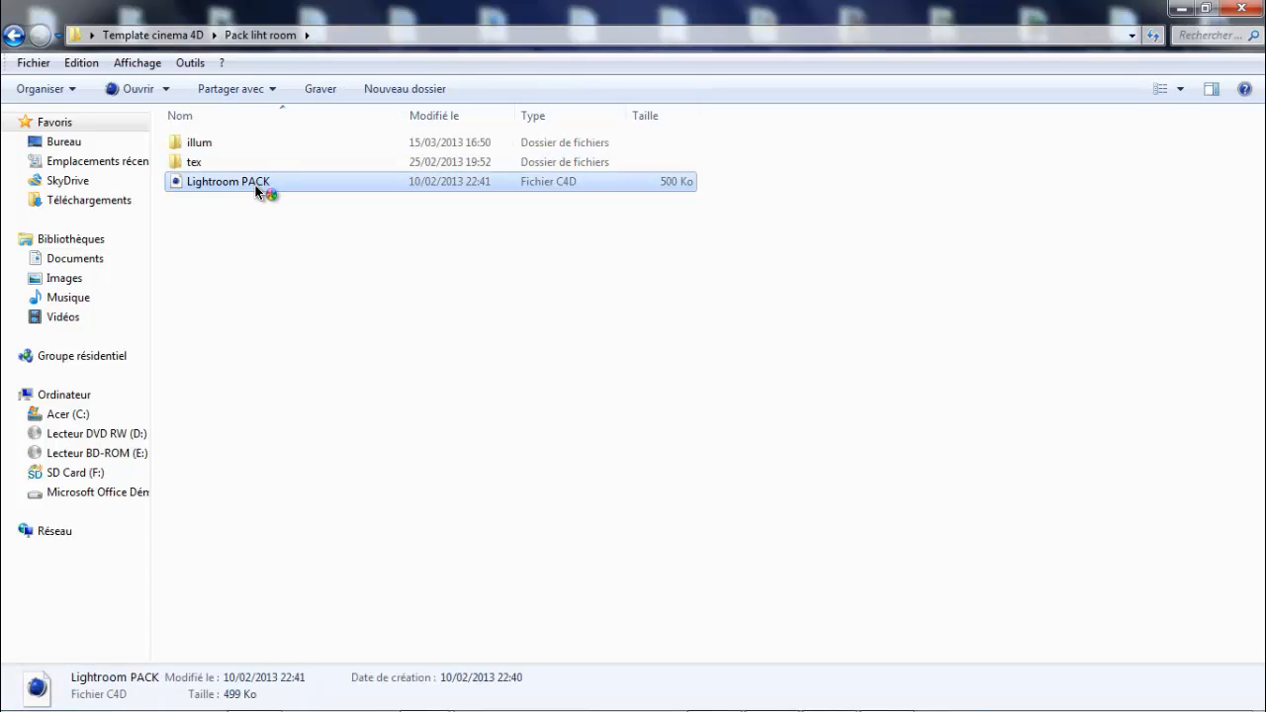
pyautogui.click(1183, 8)
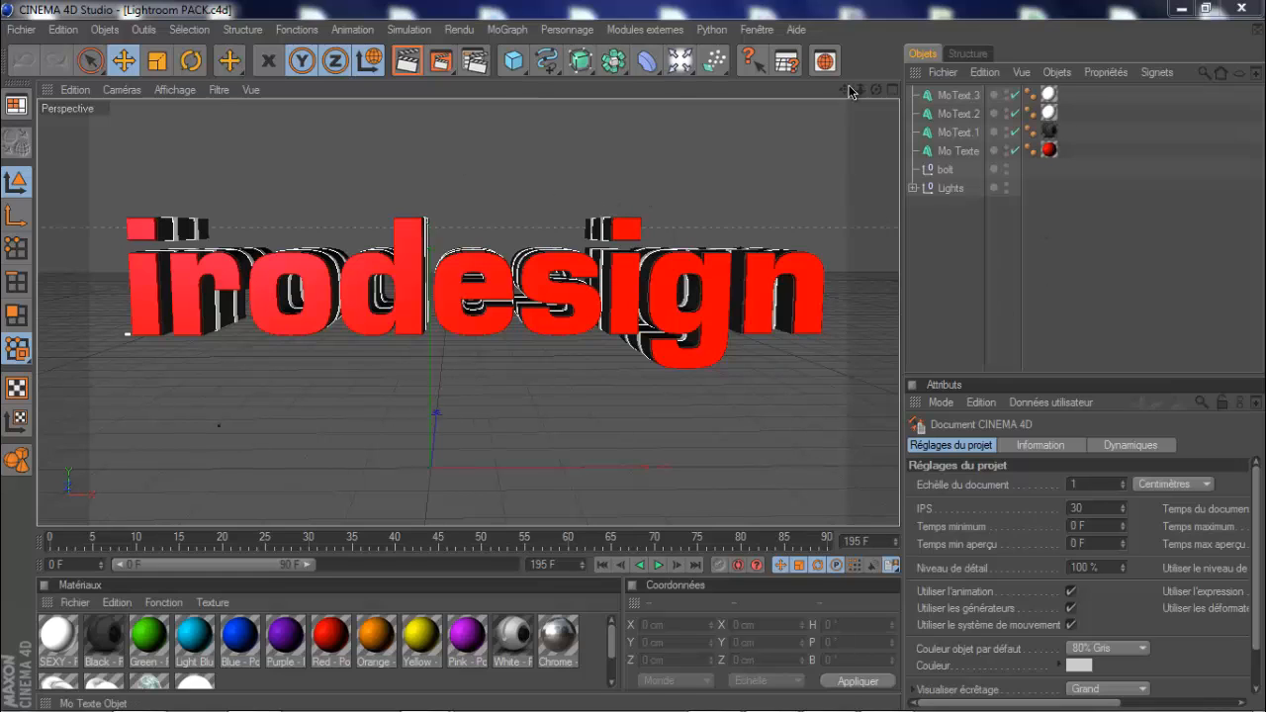
# - Delete the text objects MoText.3, MoText.2 and MoText.1, keeping only the red Mo Texte object
pyautogui.click(966, 95)
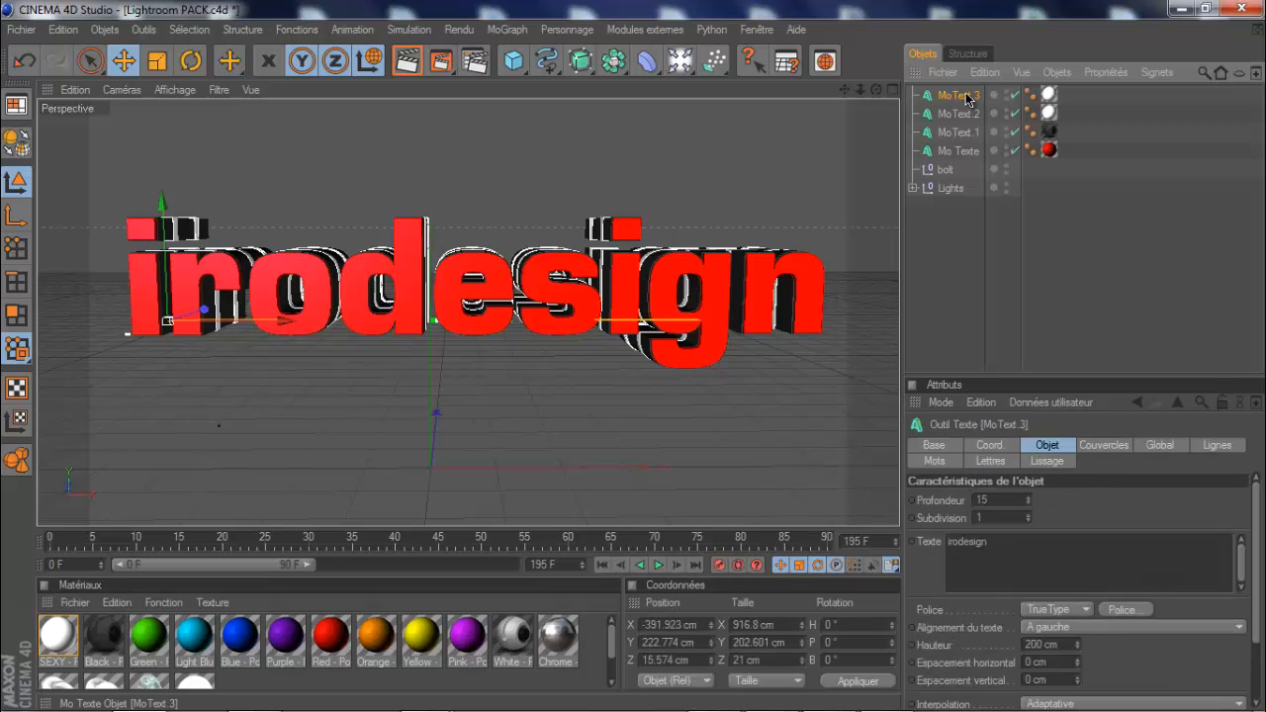
pyautogui.press('Delete')
pyautogui.click(968, 98)
pyautogui.press('Delete')
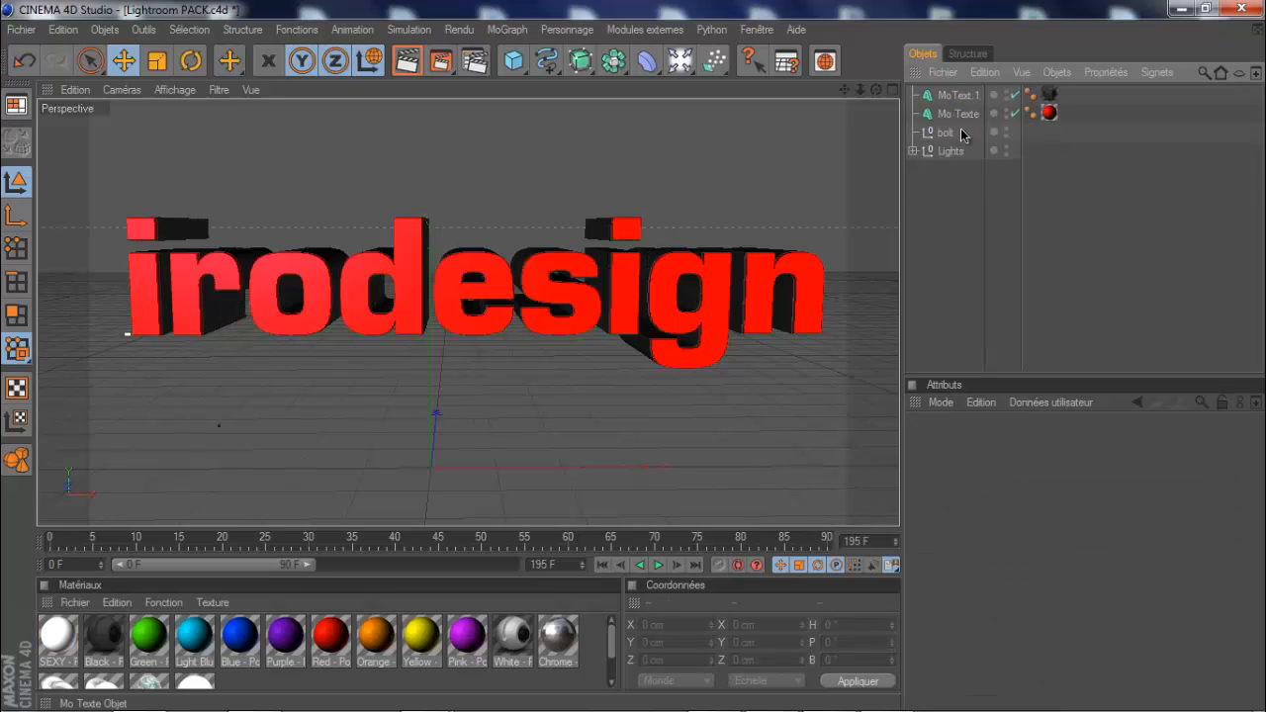
pyautogui.click(957, 95)
pyautogui.press('Delete')
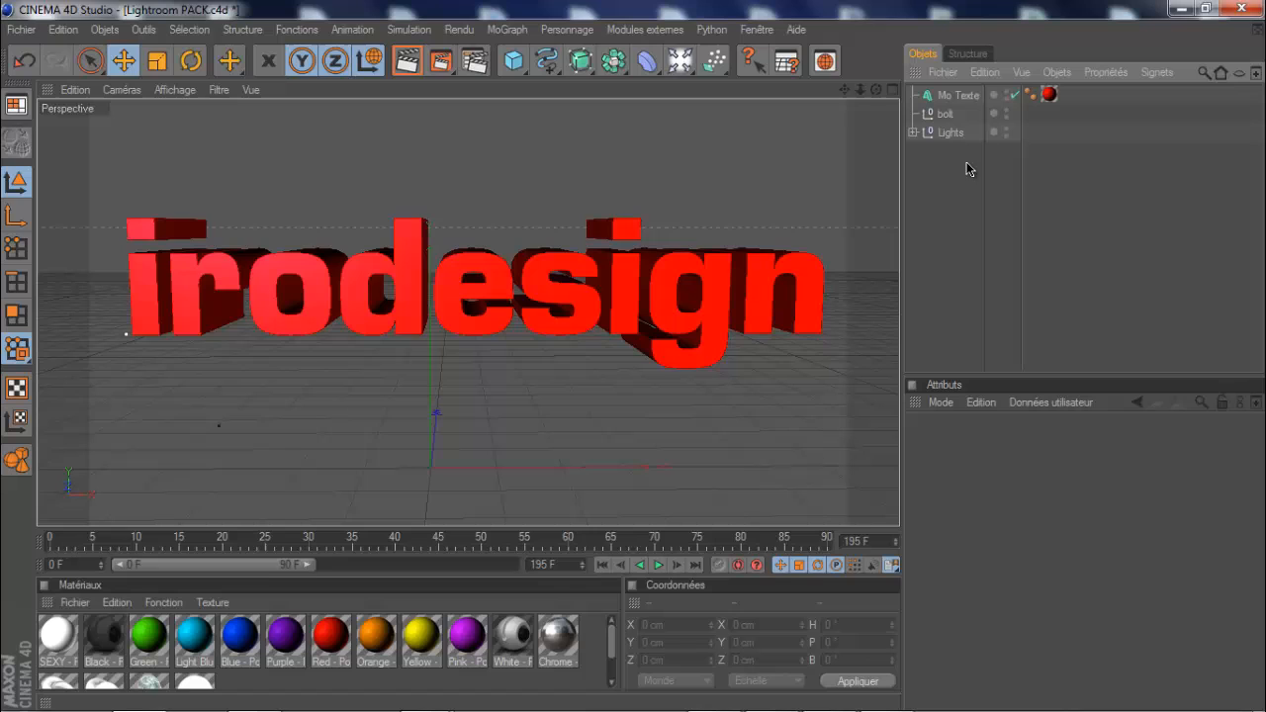
# - Replace the text of the Mo Texte object with a capital "G"
pyautogui.click(955, 95)
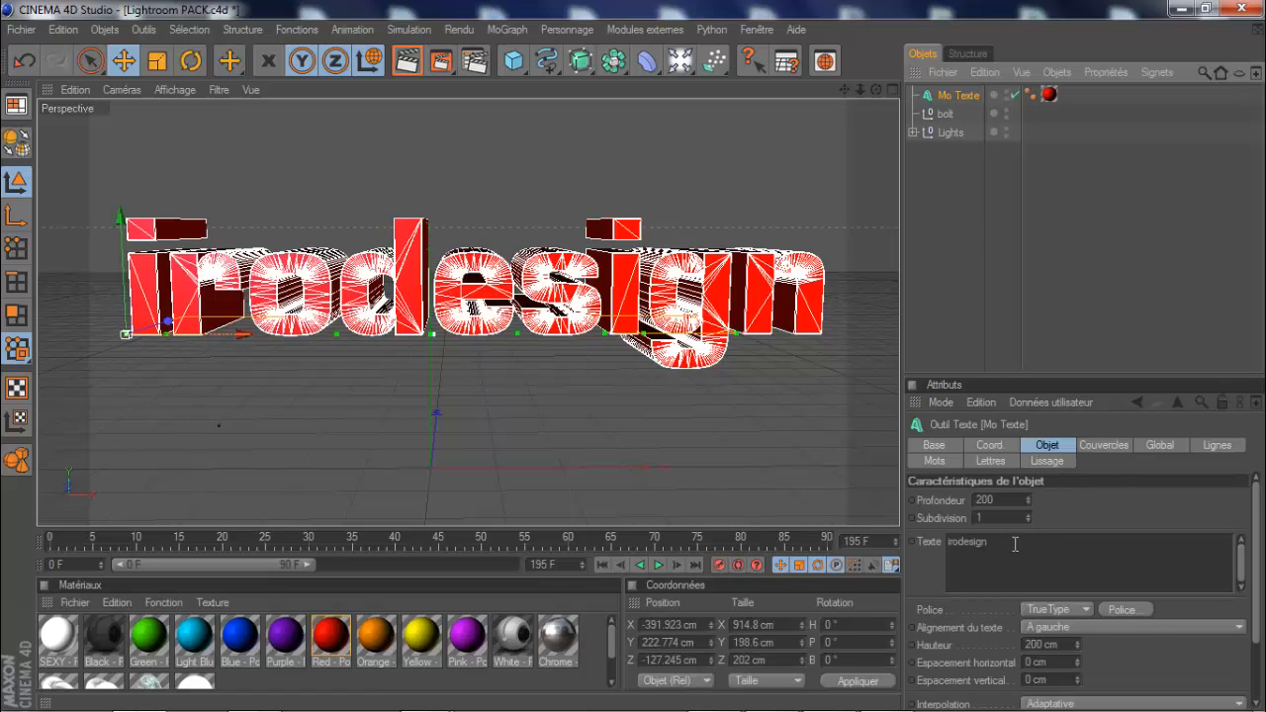
pyautogui.moveTo(1014, 543); pyautogui.dragTo(938, 535)
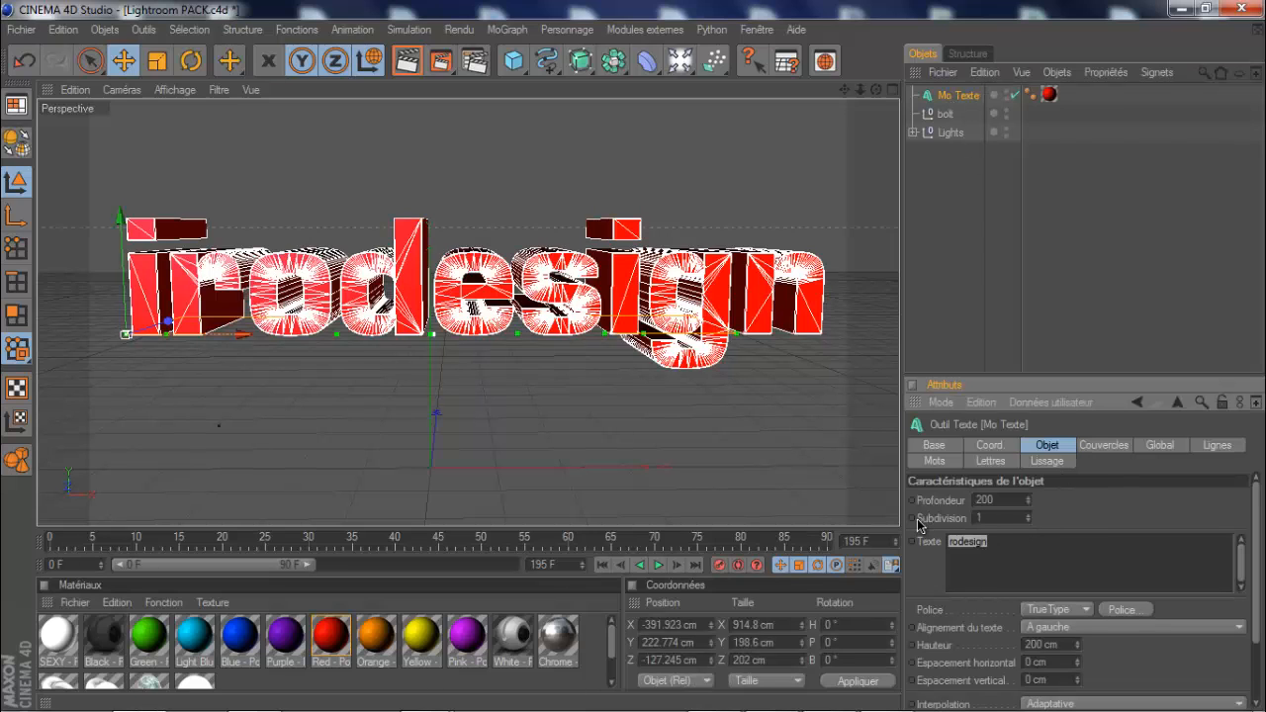
pyautogui.press('BackSpace')
pyautogui.press('capslock')
pyautogui.write('G')
pyautogui.press('capslock')
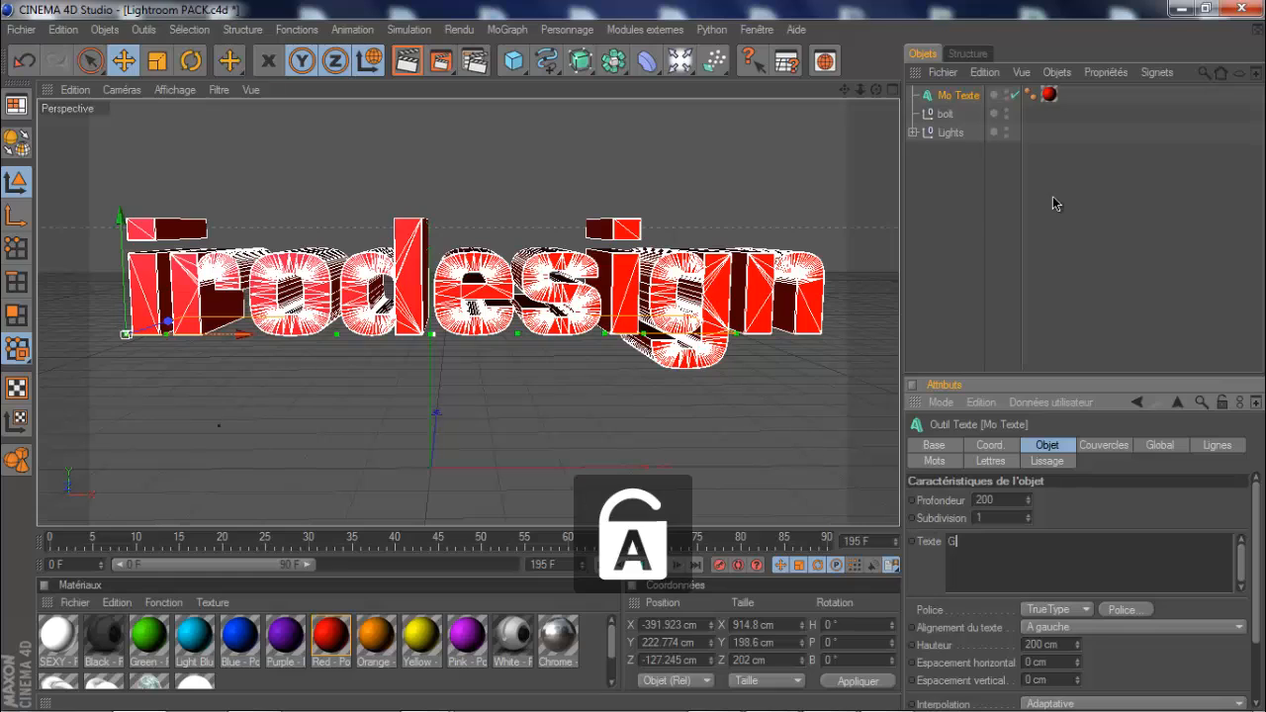
# - Try the Hero font in Normal style on the Mo Texte object
pyautogui.click(1125, 613)
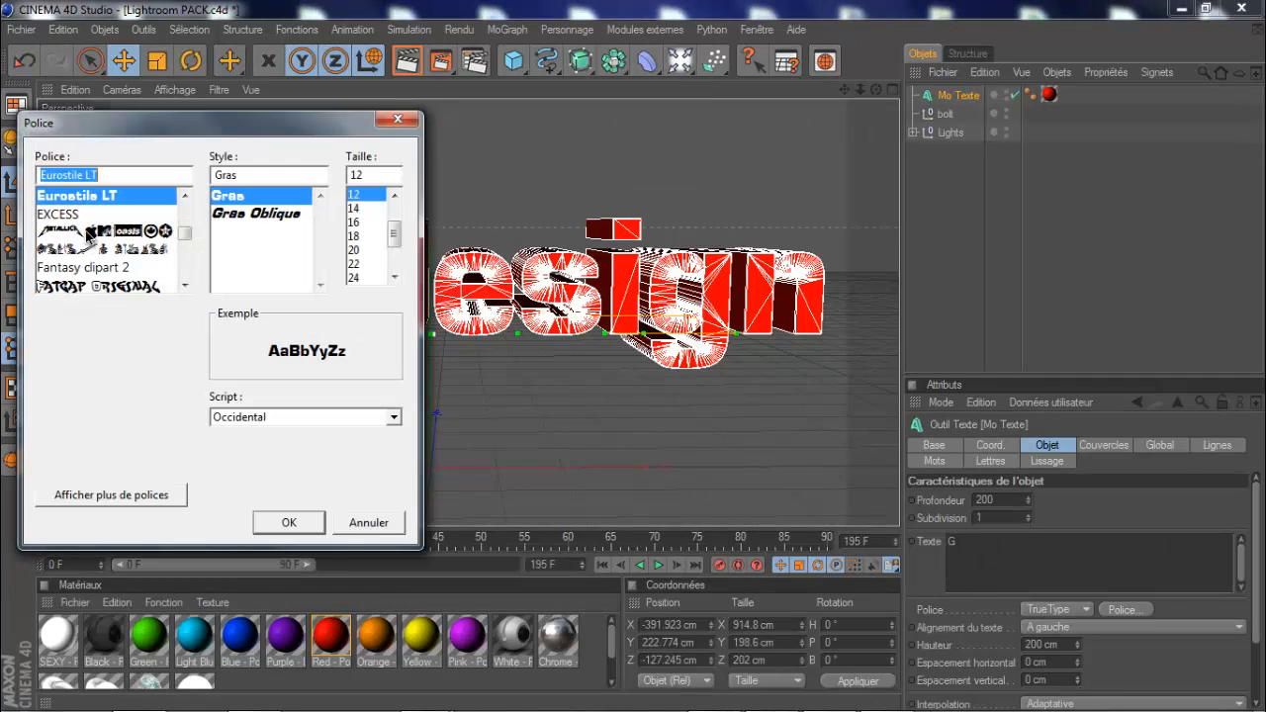
pyautogui.scroll(-2, 81, 239)
pyautogui.scroll(-4, 144, 249)
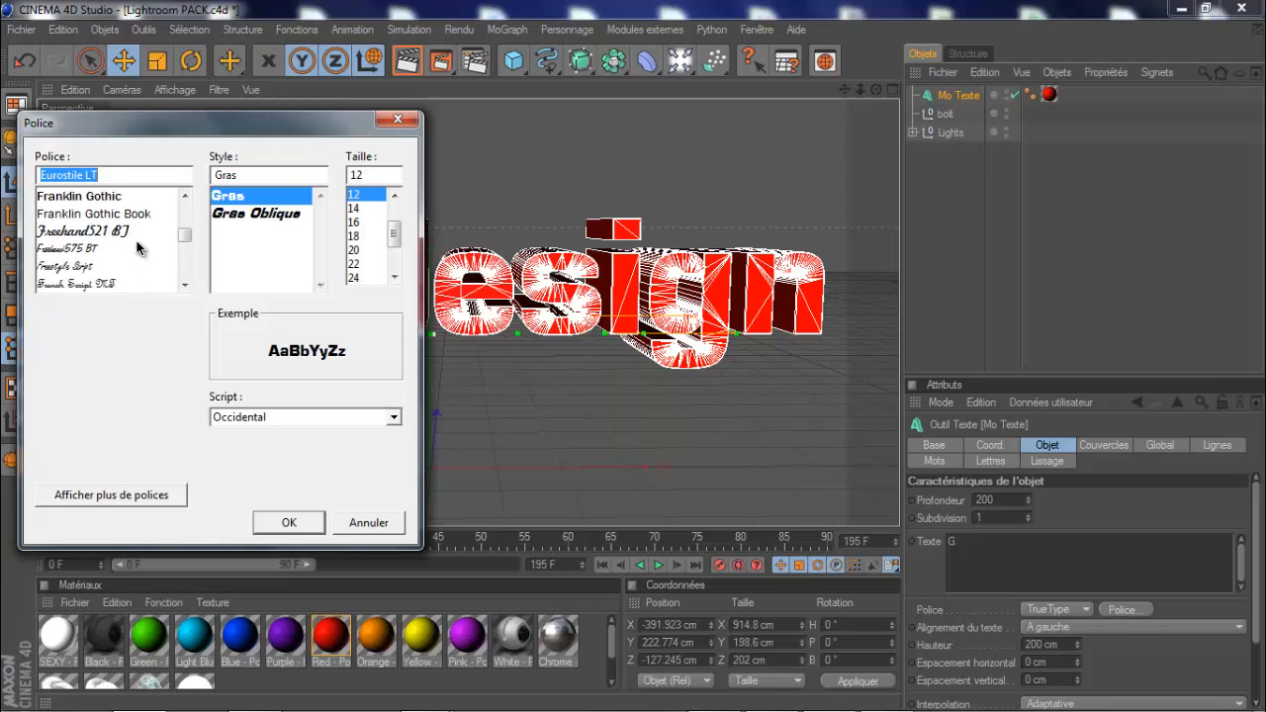
pyautogui.scroll(-4, 138, 248)
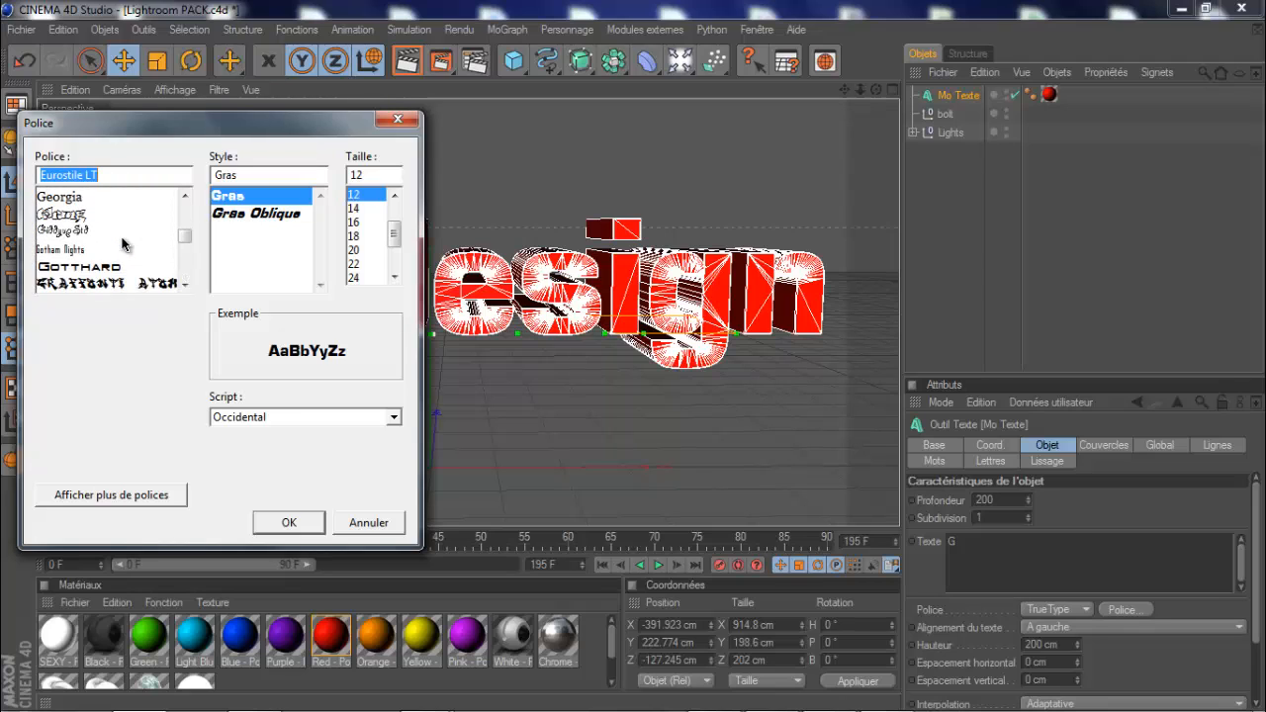
pyautogui.scroll(-2, 123, 247)
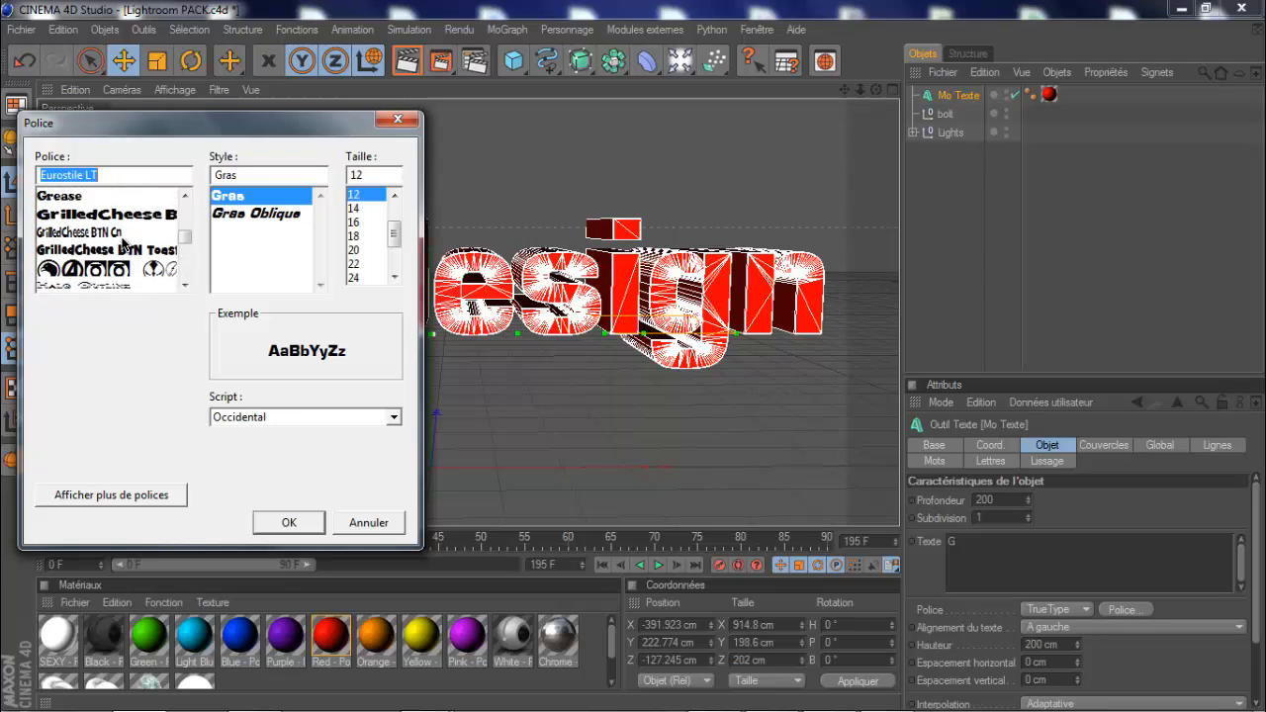
pyautogui.scroll(2, 89, 238)
pyautogui.click(82, 216)
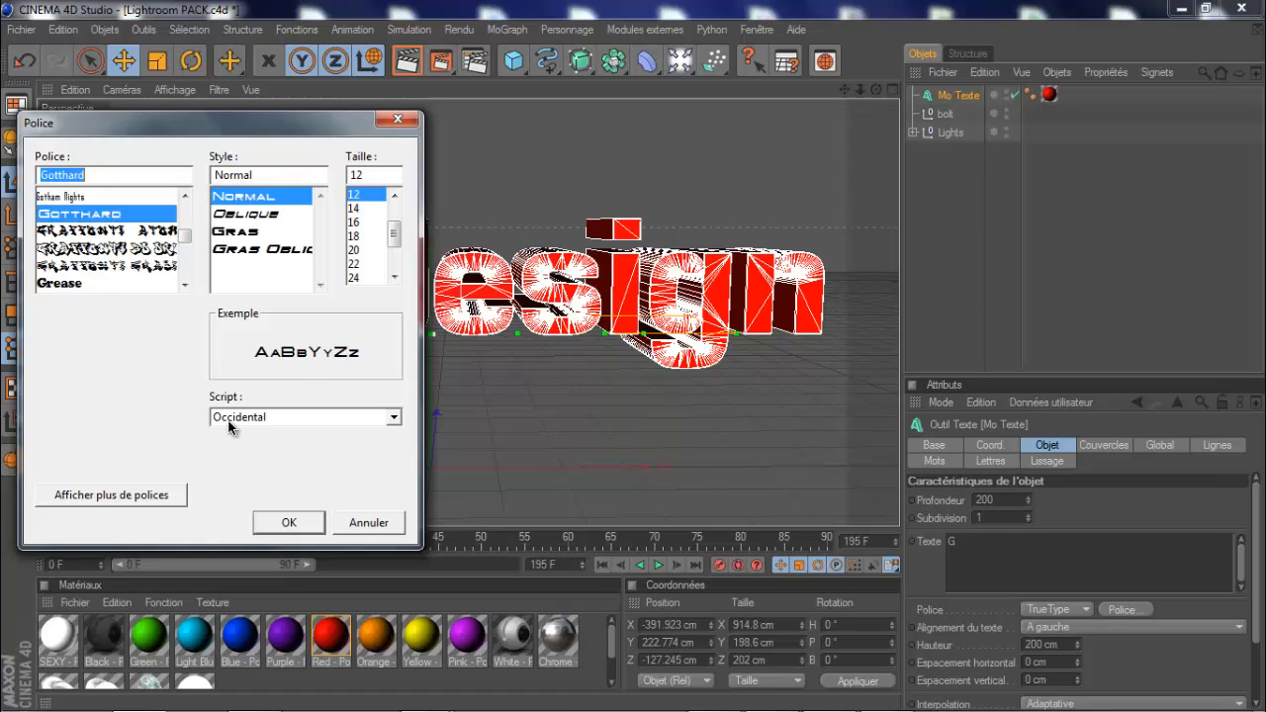
pyautogui.scroll(-6, 119, 235)
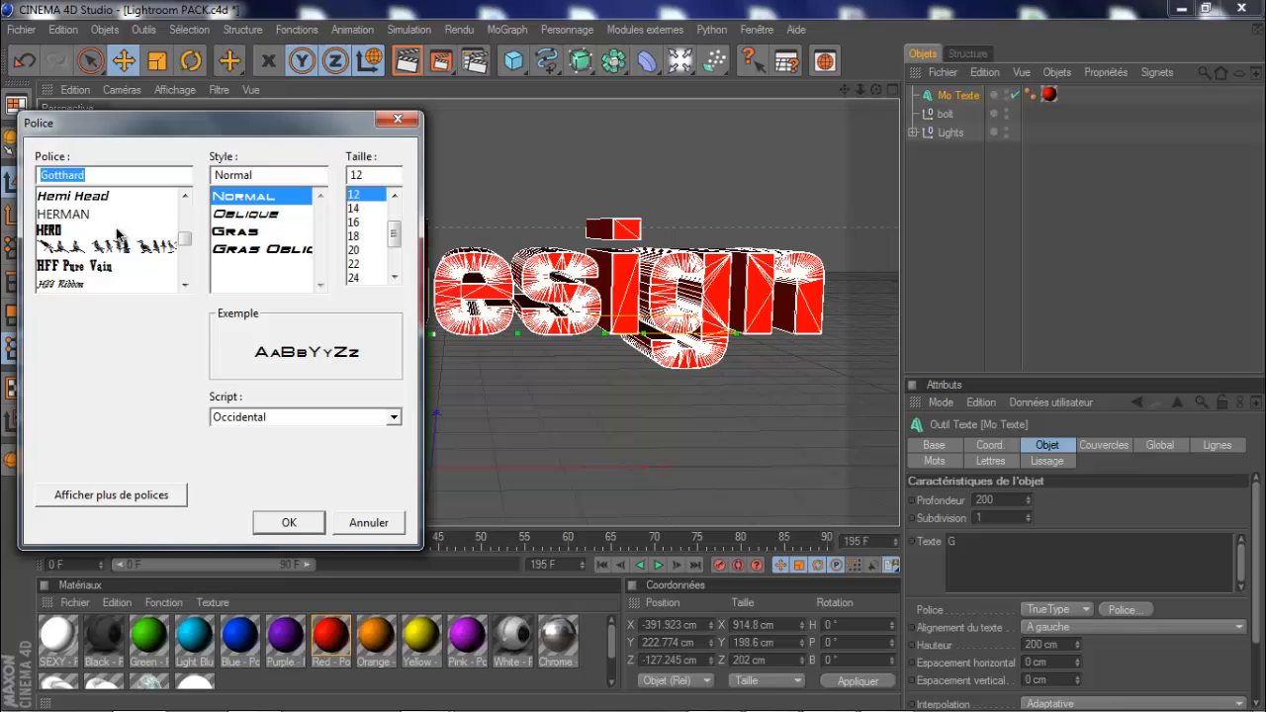
pyautogui.click(43, 233)
pyautogui.click(289, 521)
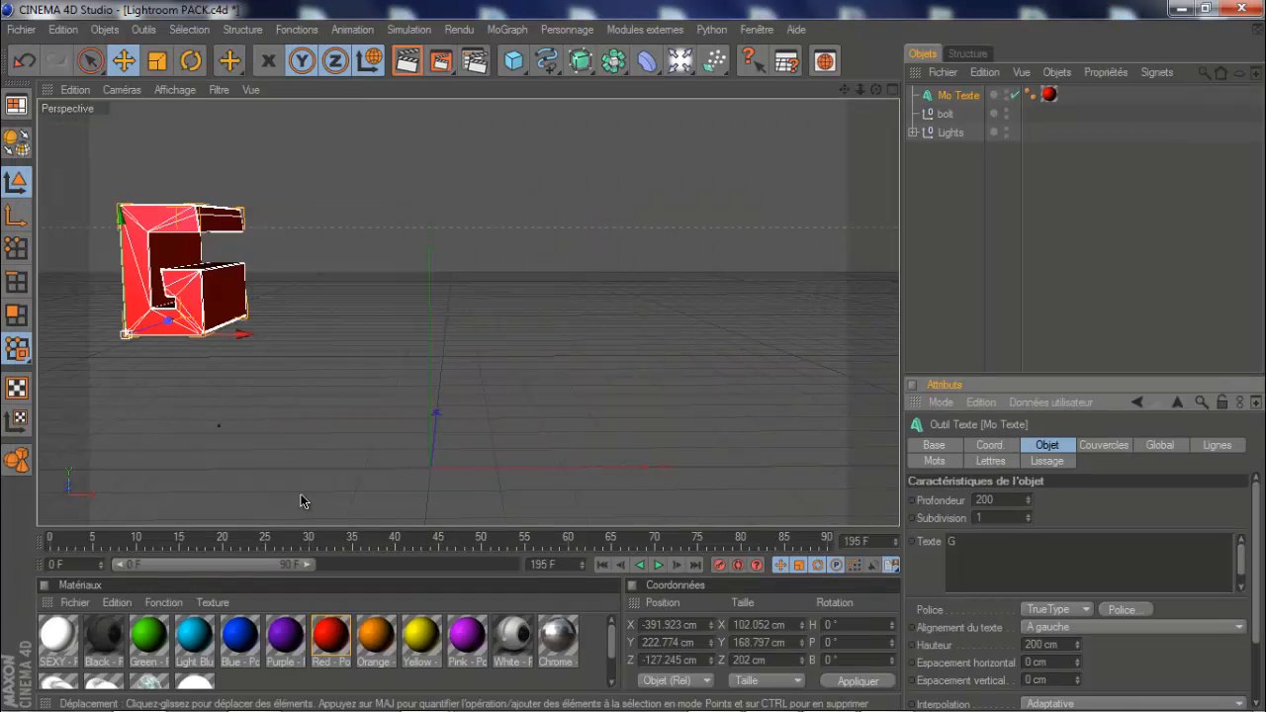
# - Move the red G near the middle of the scene, to about X -67 cm and Y 178 cm
pyautogui.moveTo(419, 334); pyautogui.dragTo(347, 344)
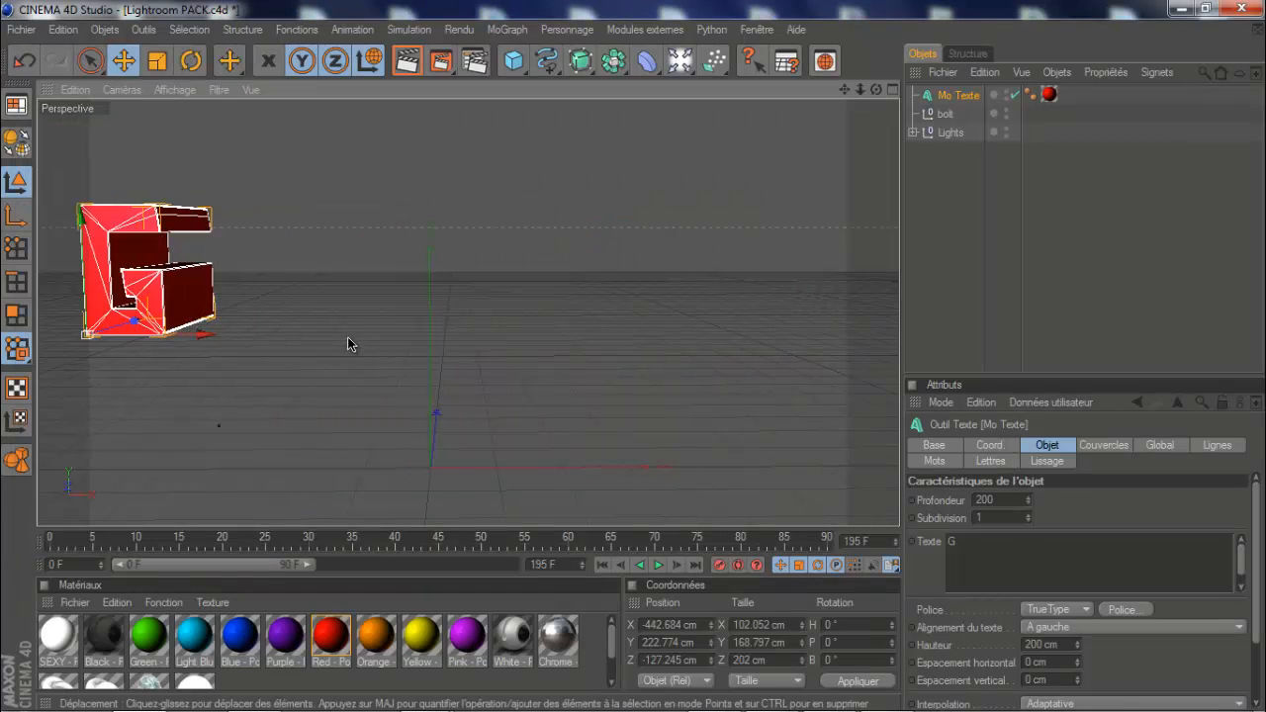
pyautogui.moveTo(205, 335); pyautogui.dragTo(492, 335)
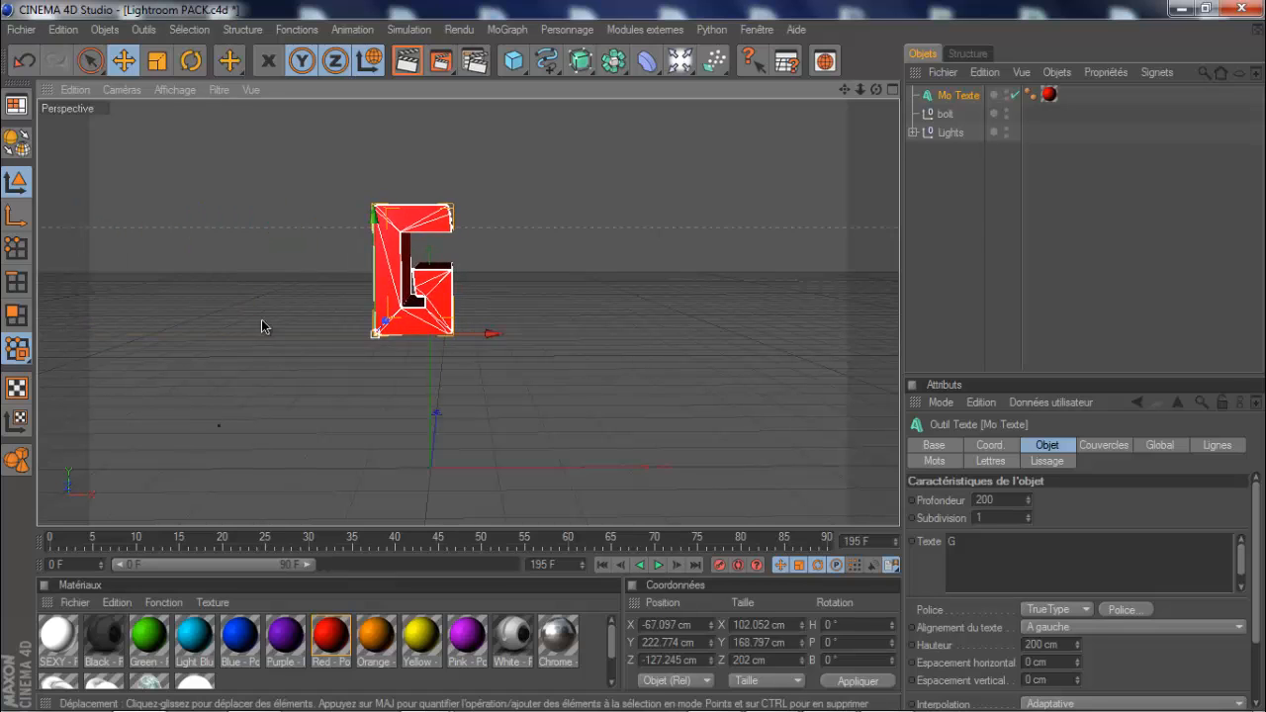
pyautogui.scroll(5, 424, 328)
pyautogui.moveTo(301, 239); pyautogui.dragTo(301, 297)
# - Change the G's font to Gotthard
pyautogui.click(1124, 609)
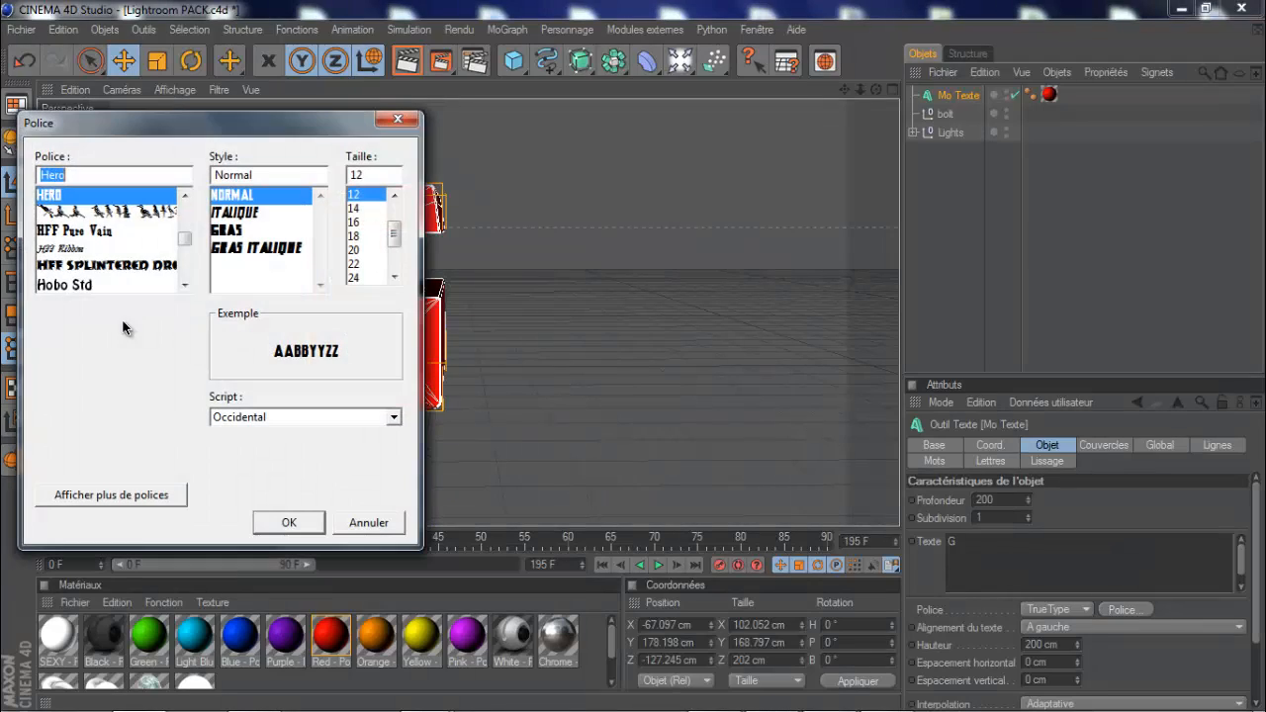
pyautogui.scroll(10, 125, 250)
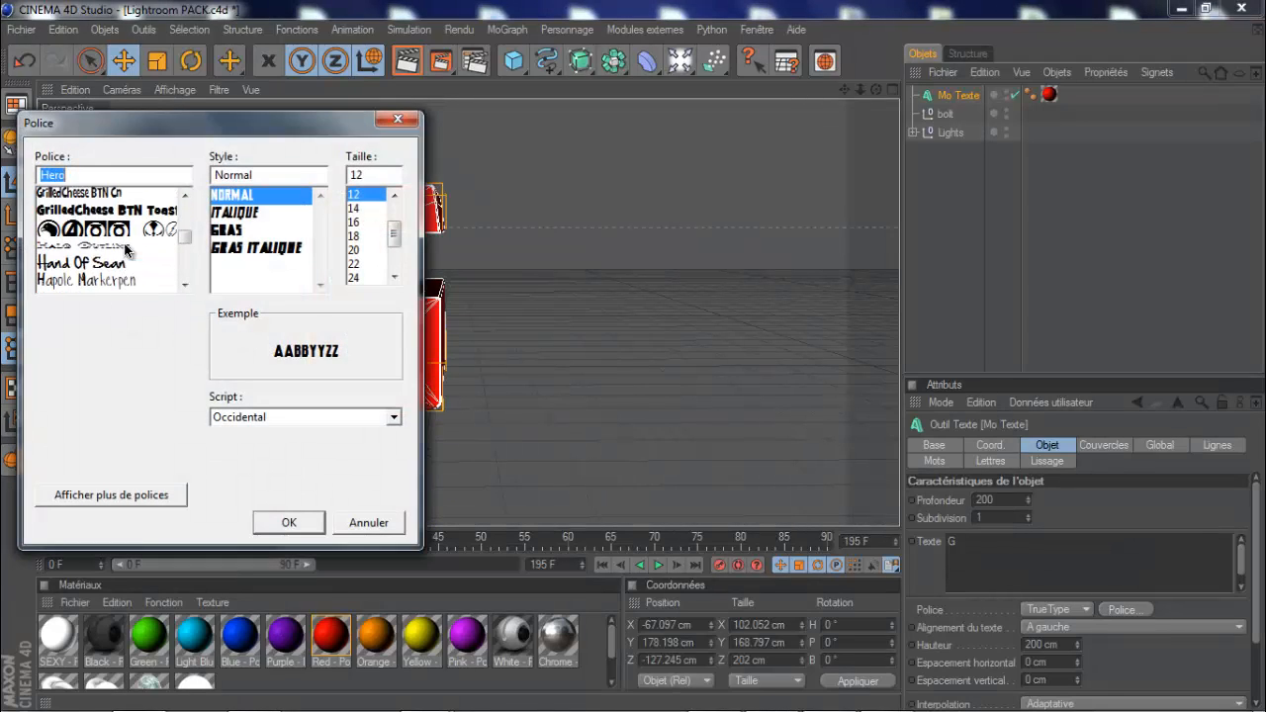
pyautogui.scroll(10, 117, 251)
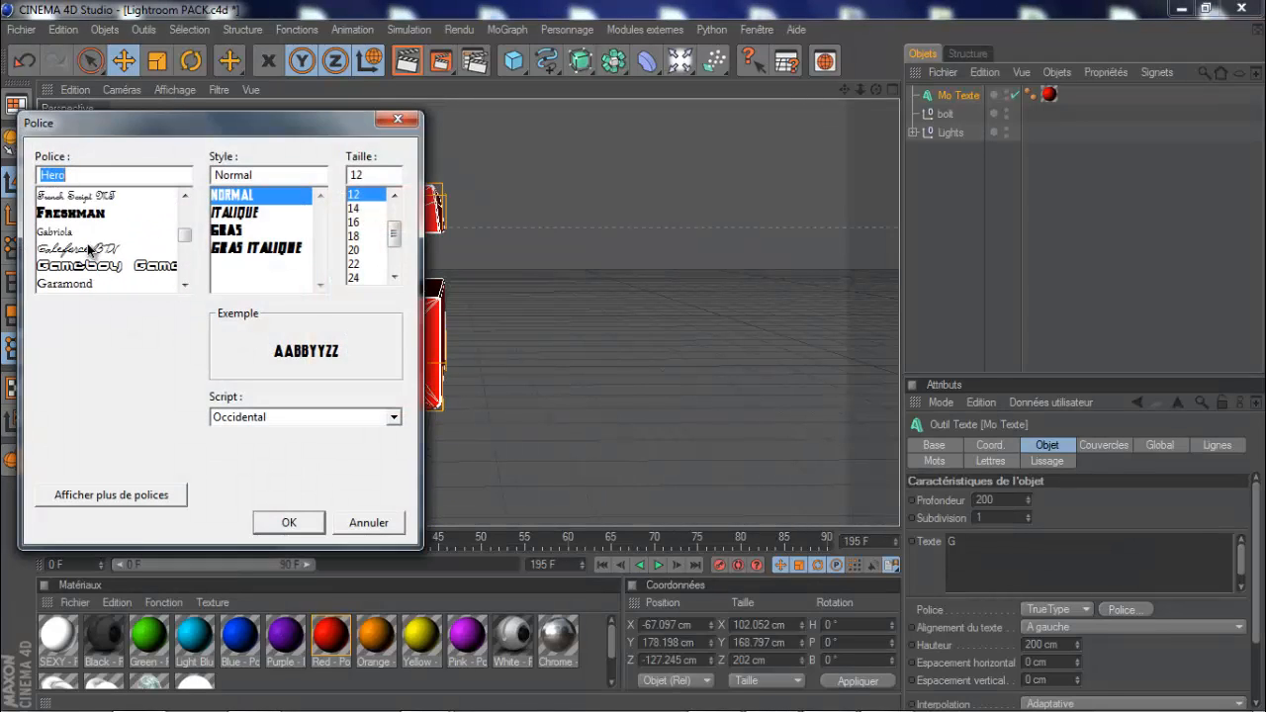
pyautogui.scroll(2, 89, 250)
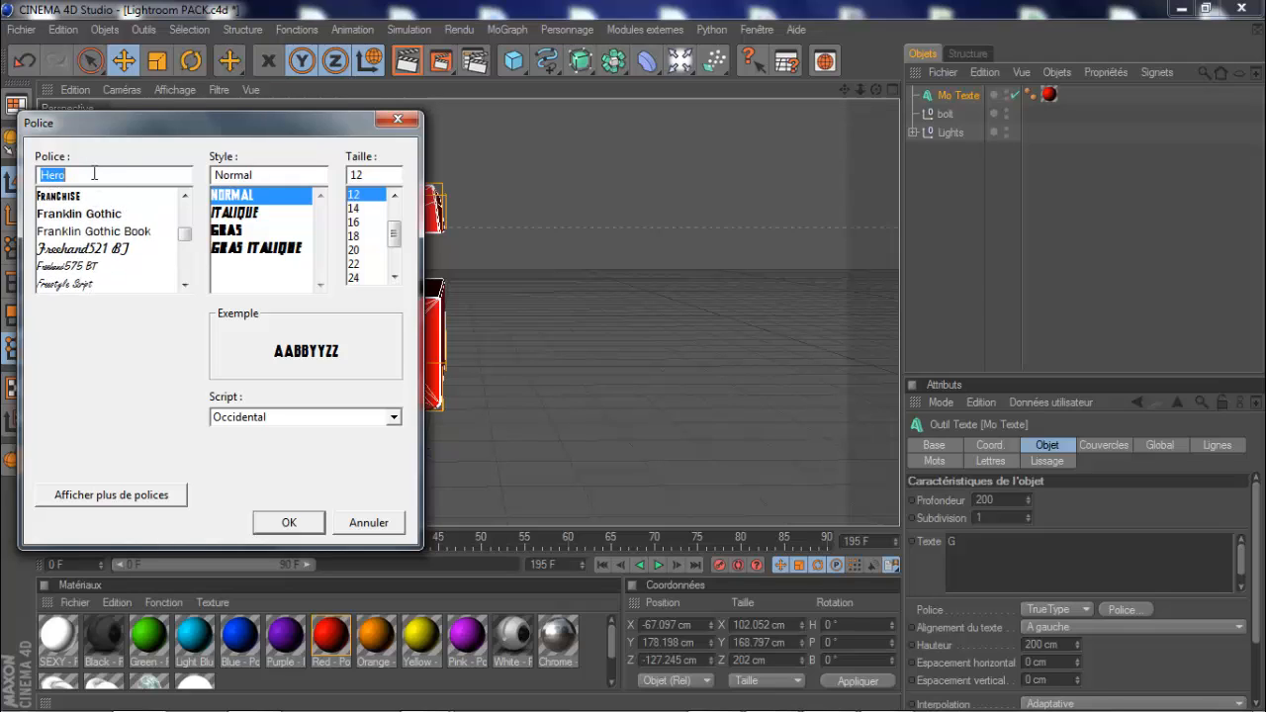
pyautogui.write('g')
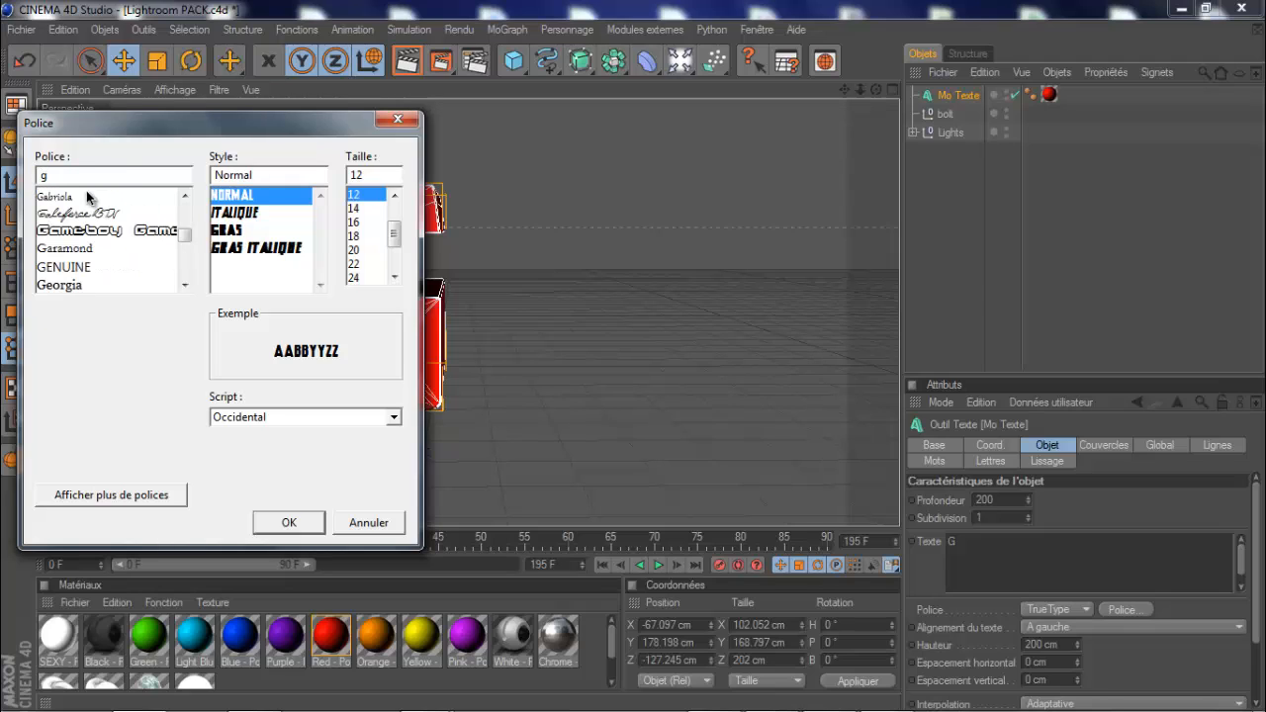
pyautogui.scroll(-3, 65, 257)
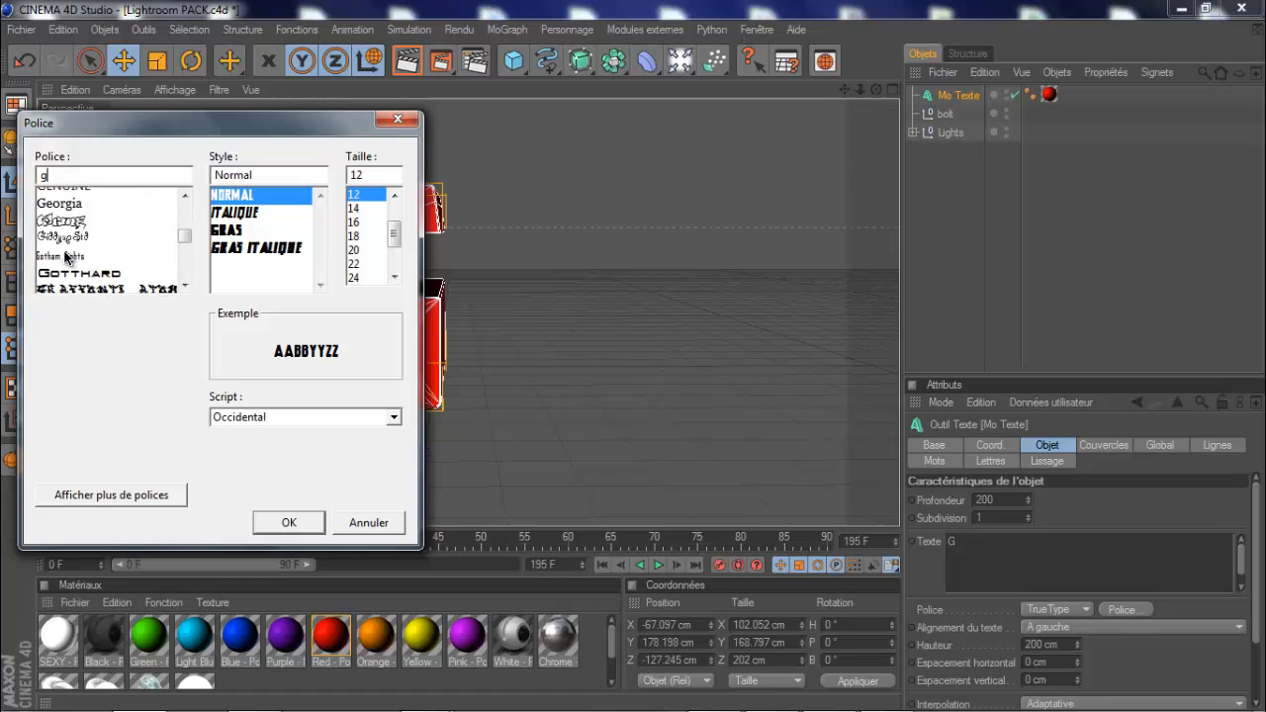
pyautogui.scroll(-1, 65, 257)
pyautogui.click(75, 248)
pyautogui.click(296, 524)
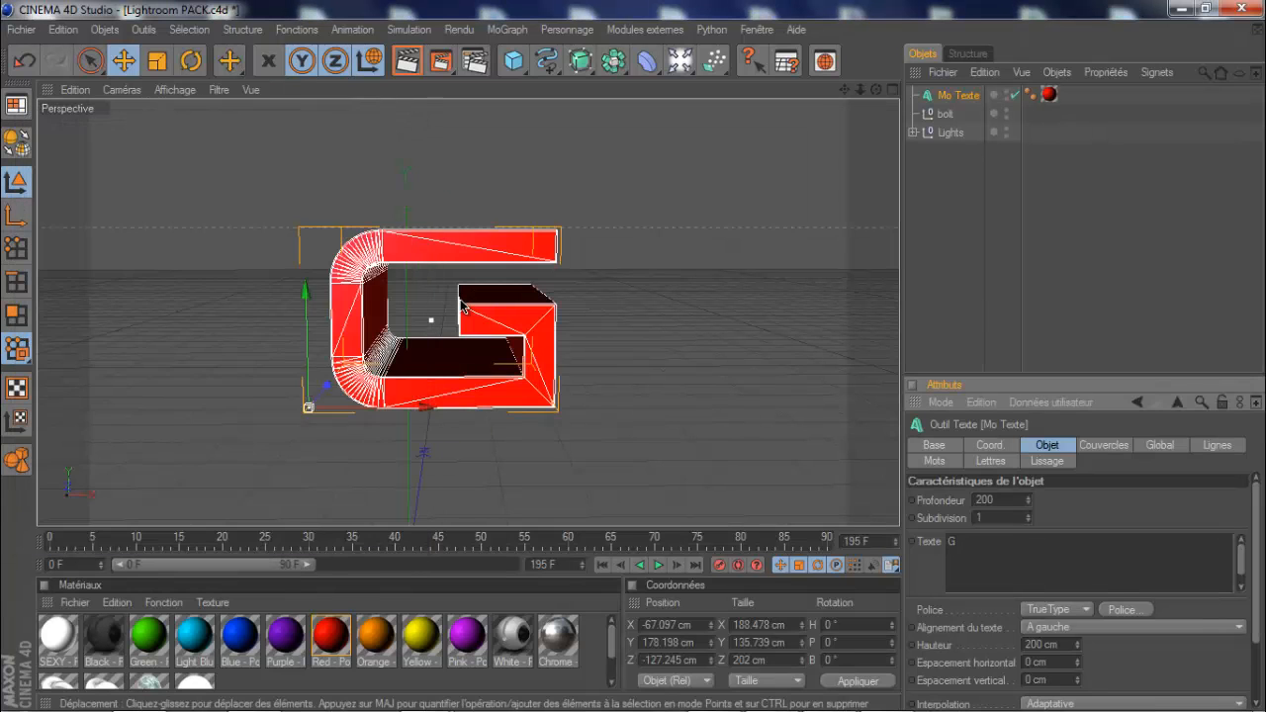
# - Shift the G along the X axis to about -110 cm and duplicate its Mo Texte object
pyautogui.scroll(2, 492, 394)
pyautogui.moveTo(372, 429); pyautogui.dragTo(304, 429)
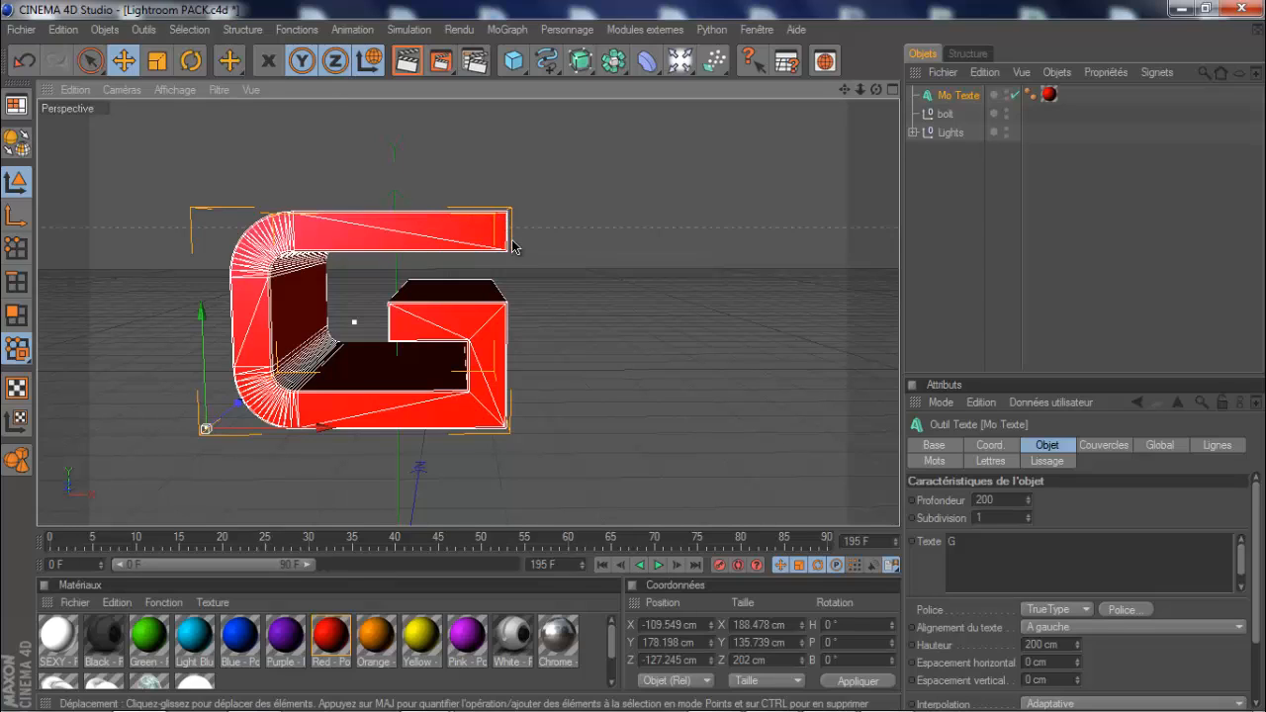
pyautogui.click(953, 97)
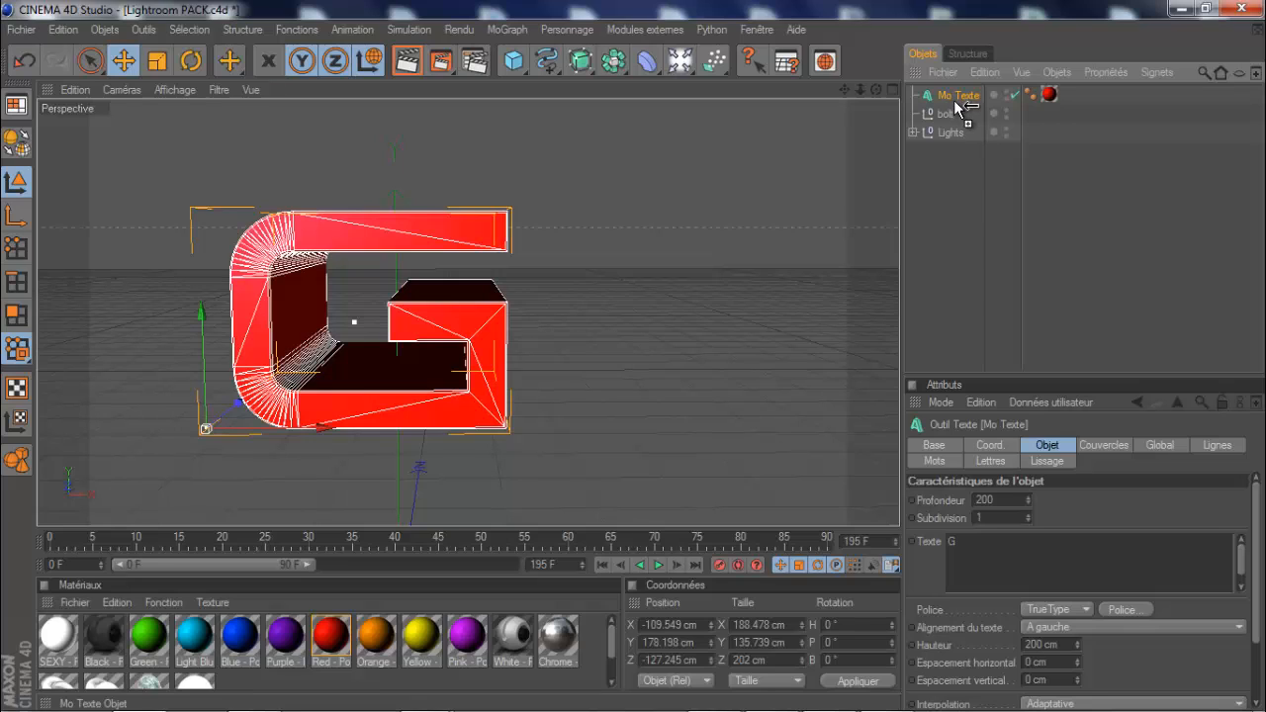
pyautogui.keyDown('ctrl'); pyautogui.moveTo(953, 100); pyautogui.dragTo(957, 105); pyautogui.keyUp('ctrl')
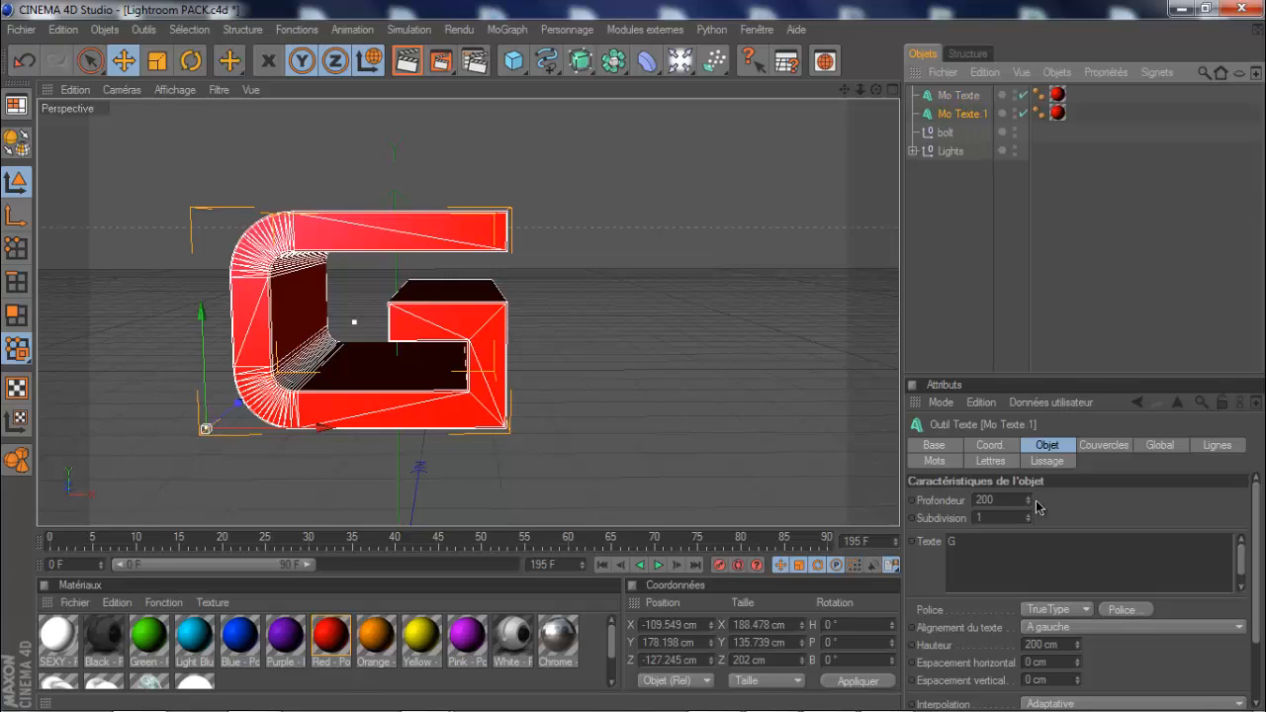
# - Replace the duplicated Mo Texte.1 object's text with S
pyautogui.click(978, 537)
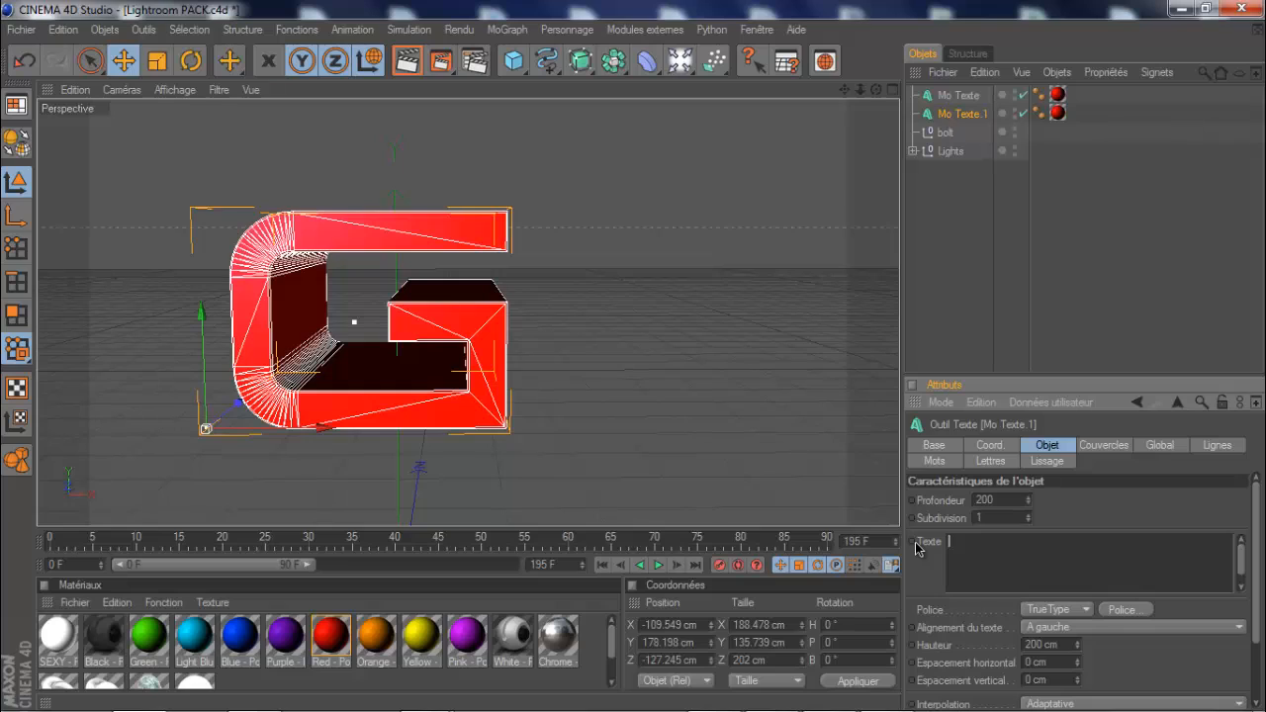
pyautogui.press('capslock')
pyautogui.click(1179, 296)
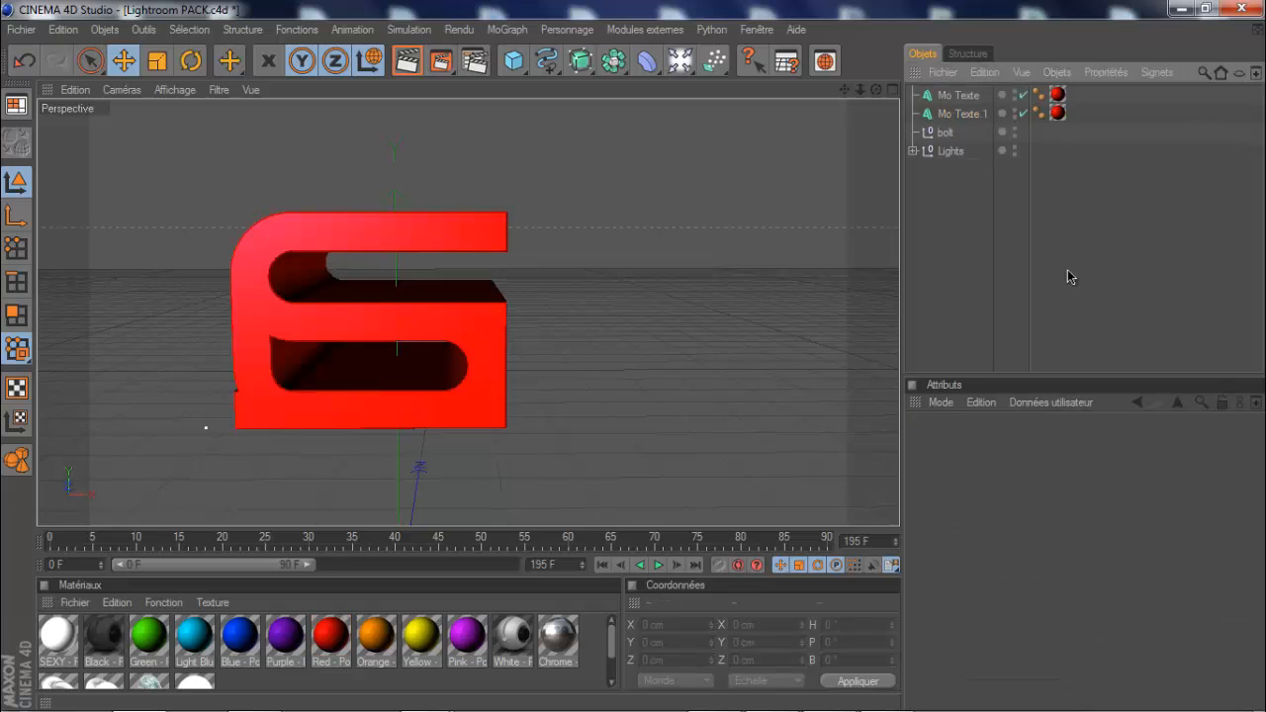
# - Move the S on top of the G, to about X -33 cm and Y 292 cm, so its lower bar continues the G's upper bar
pyautogui.click(386, 233)
pyautogui.moveTo(204, 316); pyautogui.dragTo(633, 360)
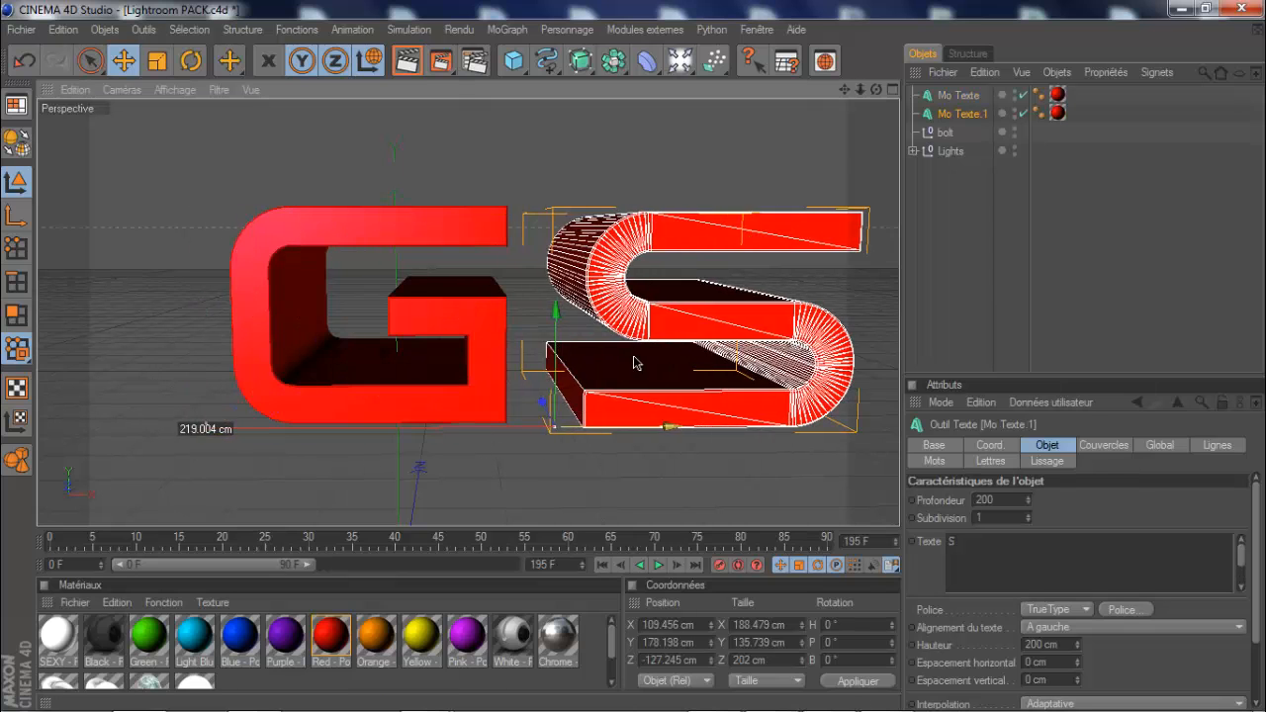
pyautogui.moveTo(633, 363); pyautogui.dragTo(534, 363)
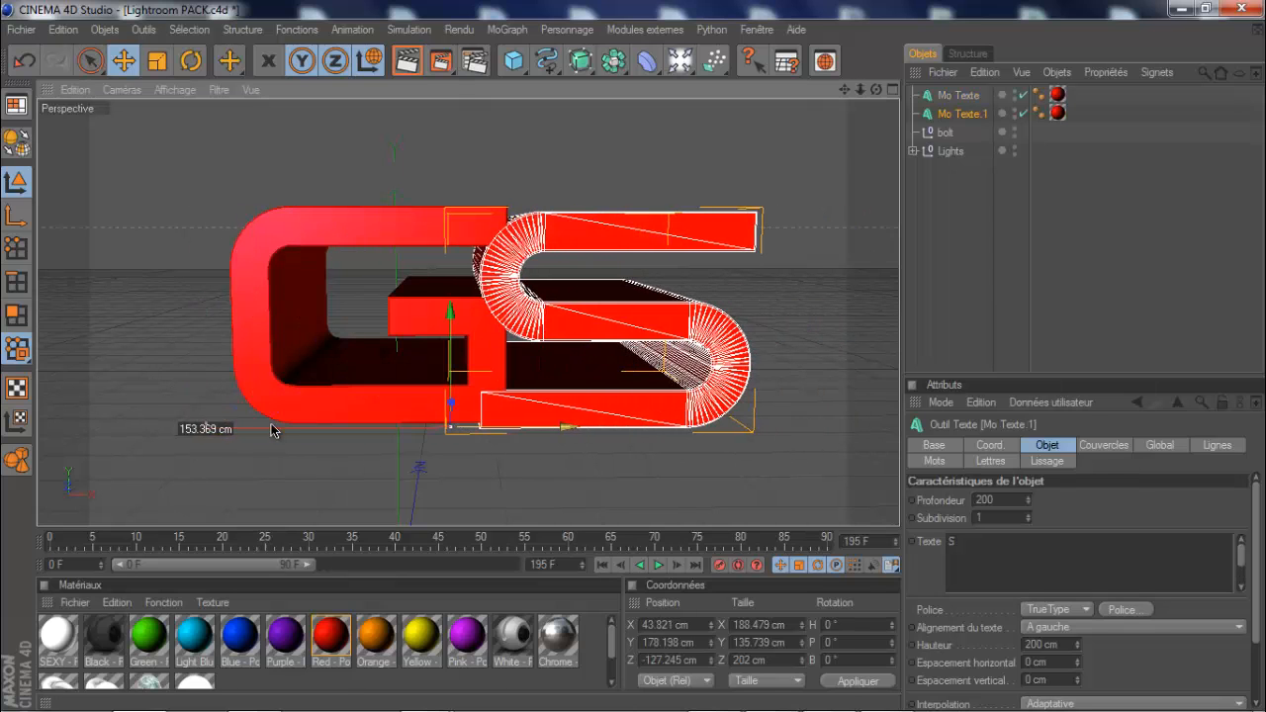
pyautogui.moveTo(634, 351)
pyautogui.mouseDown()
pyautogui.moveTo(634, 191)
pyautogui.moveTo(634, 353)
pyautogui.mouseUp()
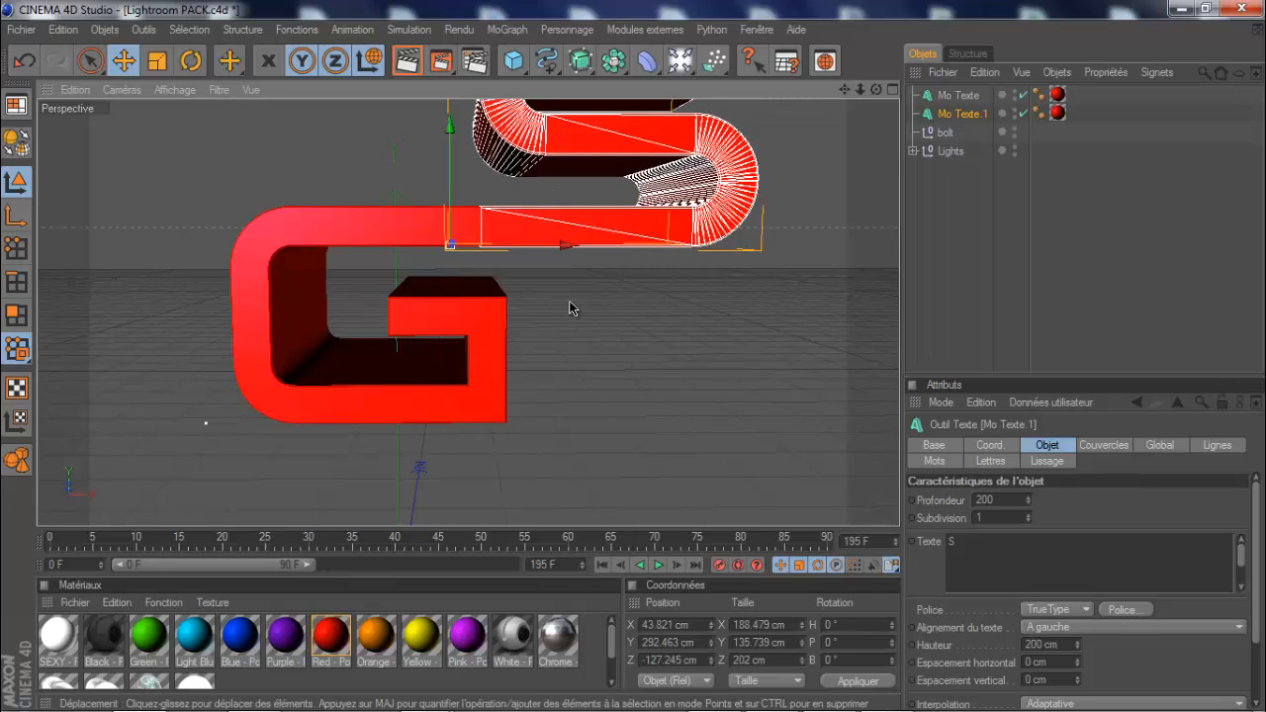
pyautogui.moveTo(563, 244); pyautogui.dragTo(480, 244)
pyautogui.moveTo(633, 363); pyautogui.dragTo(633, 359)
# - Render the stacked red letters in the viewport from a front view as a preview
pyautogui.moveTo(839, 93); pyautogui.dragTo(848, 130)
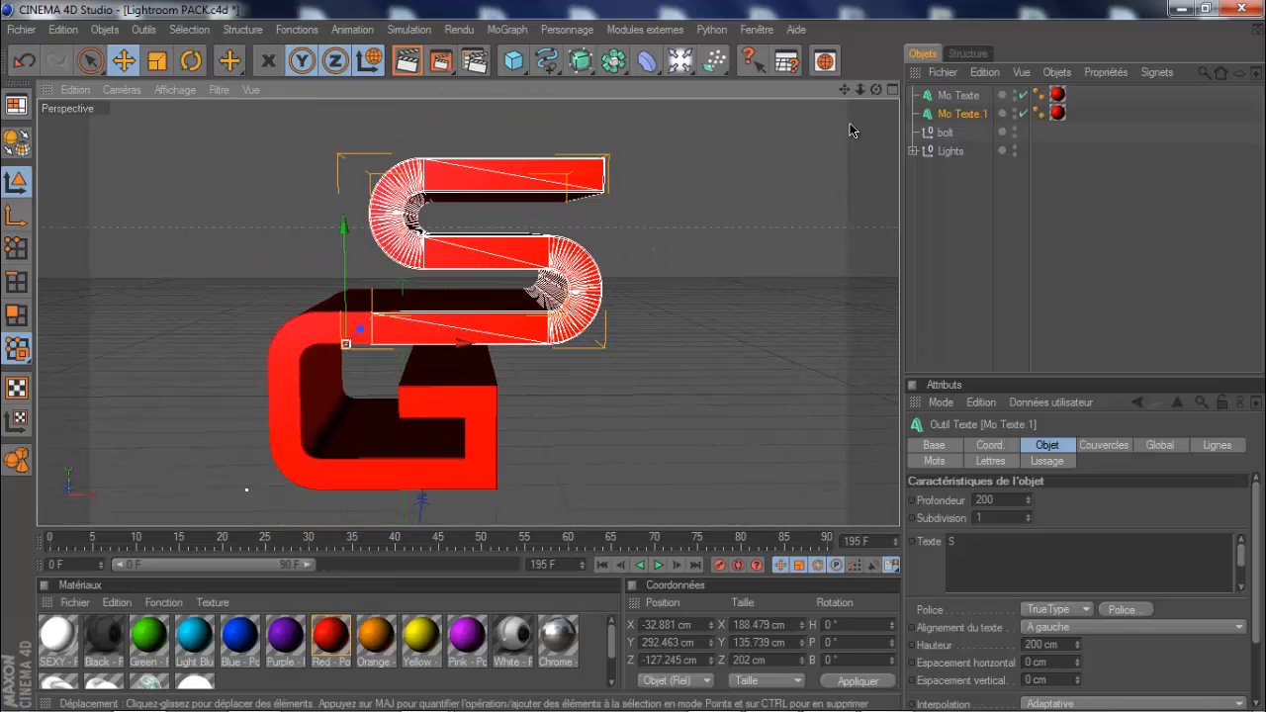
pyautogui.keyDown('alt'); pyautogui.moveTo(634, 358); pyautogui.dragTo(632, 355); pyautogui.keyUp('alt')
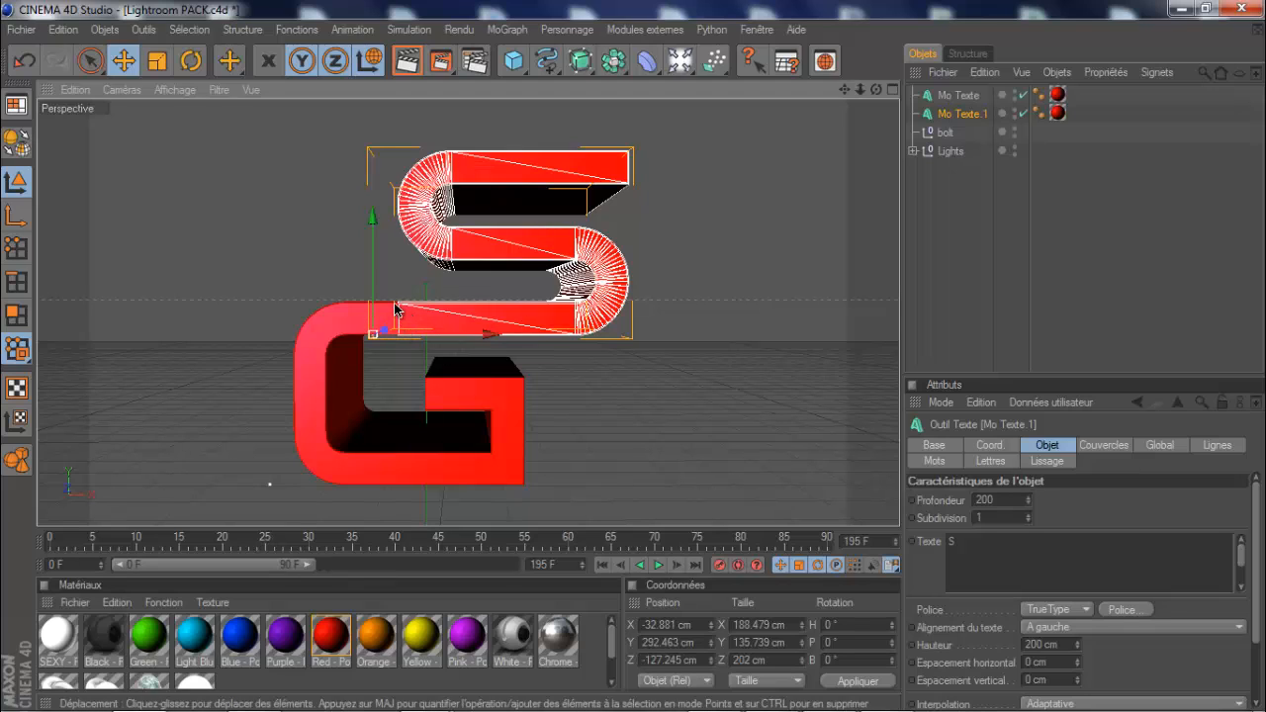
pyautogui.click(405, 59)
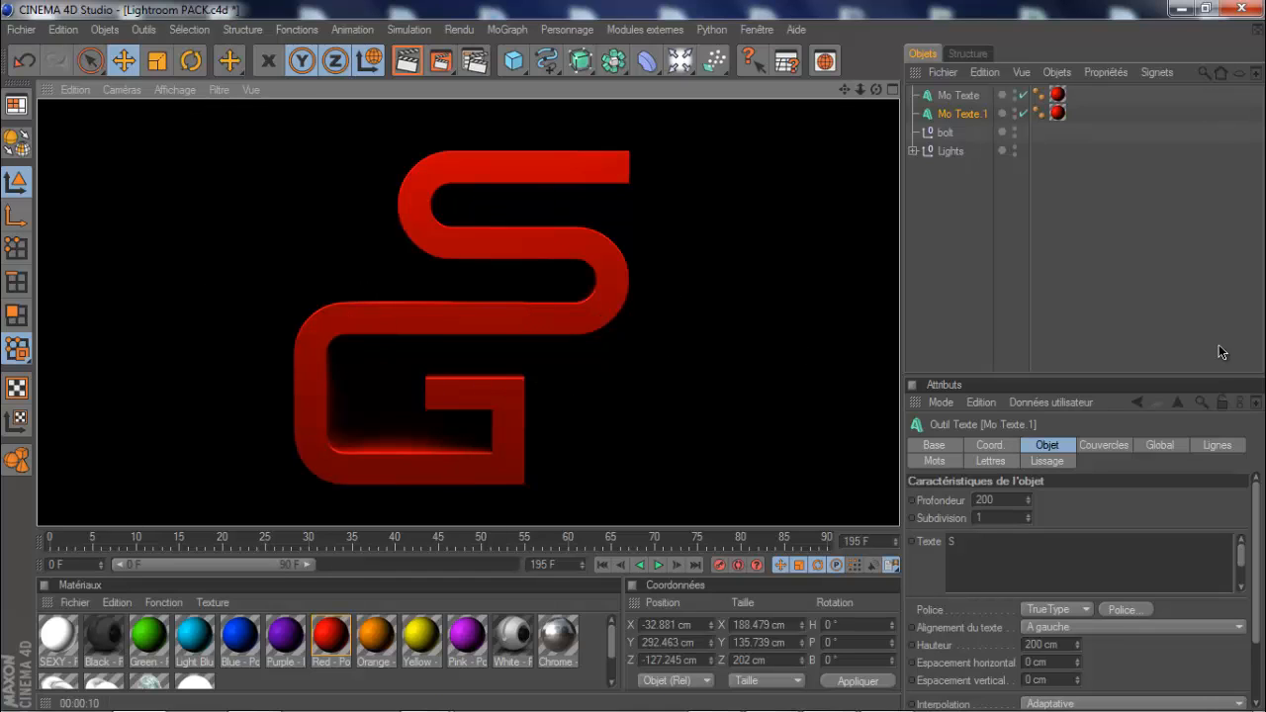
pyautogui.click(1023, 281)
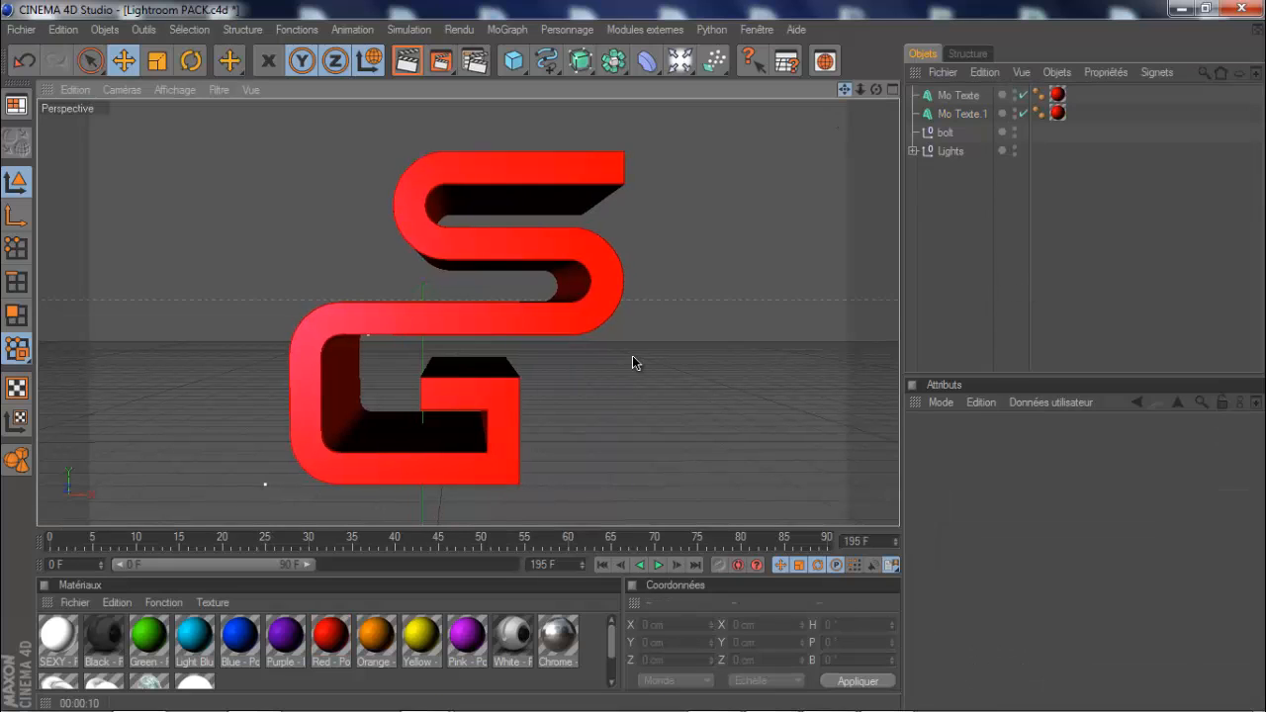
# - Replace the red material on both the S and the G with the Light Blue material
pyautogui.moveTo(194, 638); pyautogui.dragTo(966, 218)
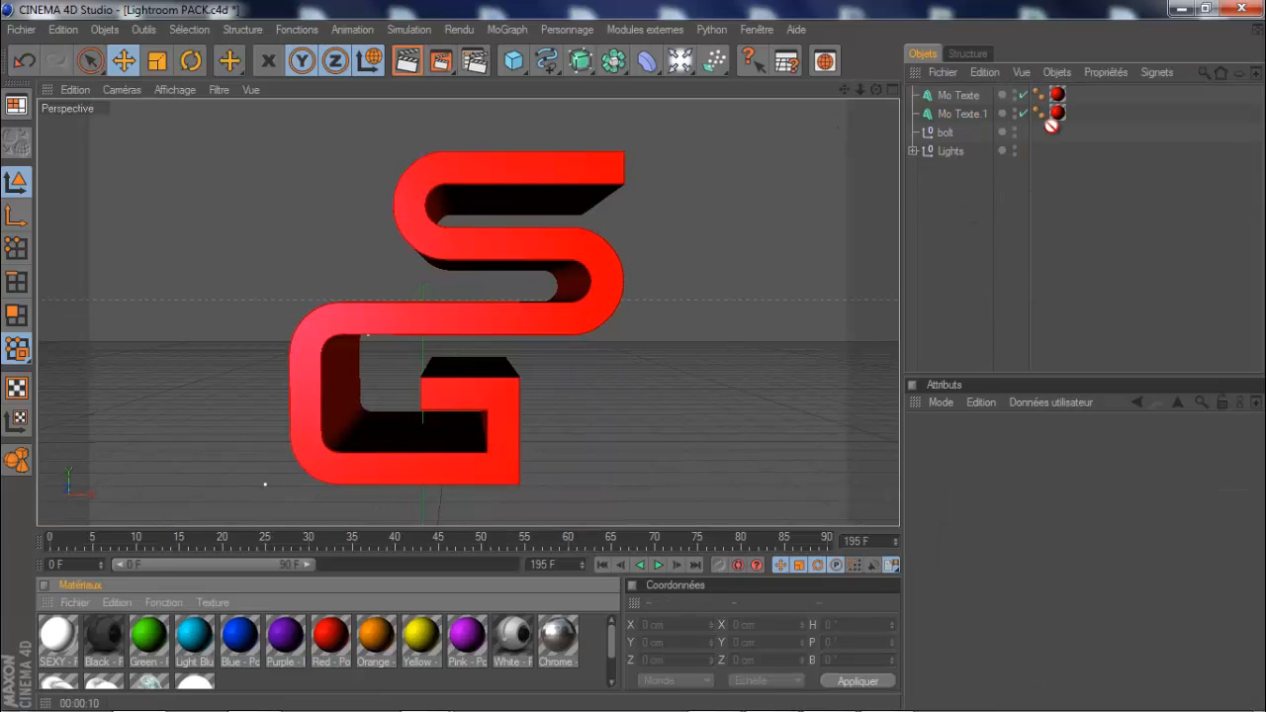
pyautogui.moveTo(1051, 126); pyautogui.dragTo(1057, 113)
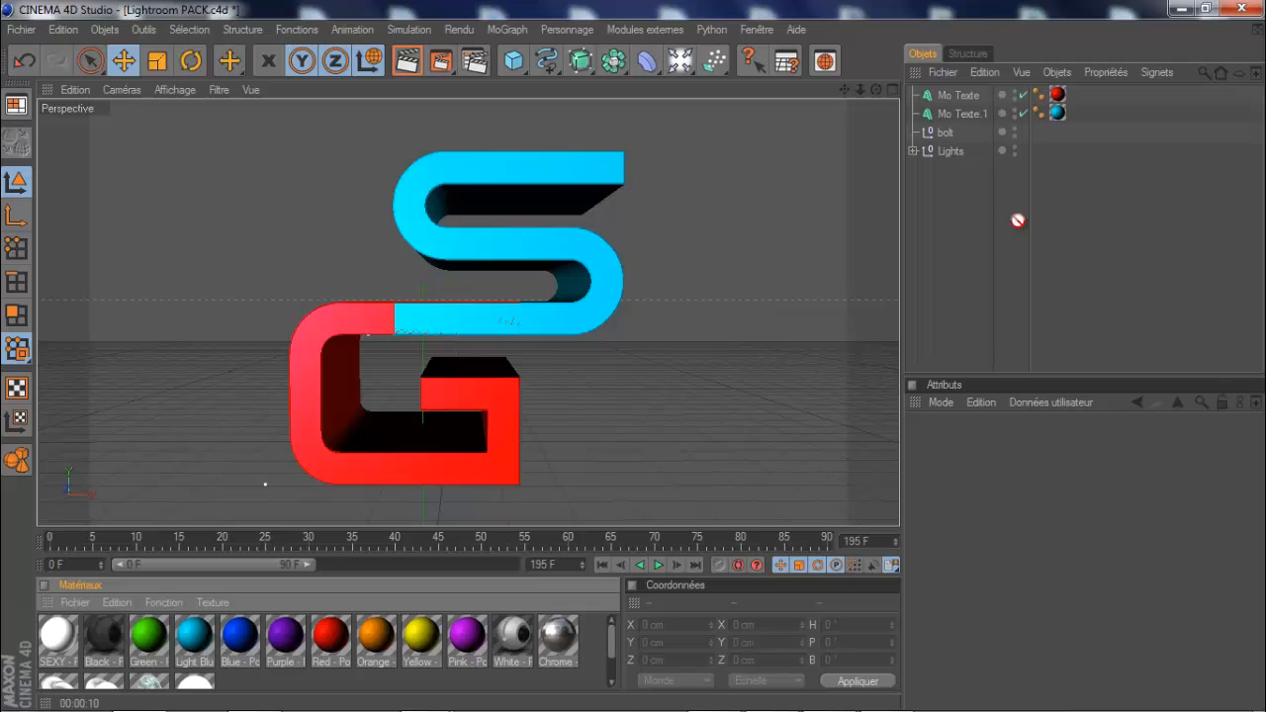
pyautogui.moveTo(1065, 101); pyautogui.dragTo(1057, 95)
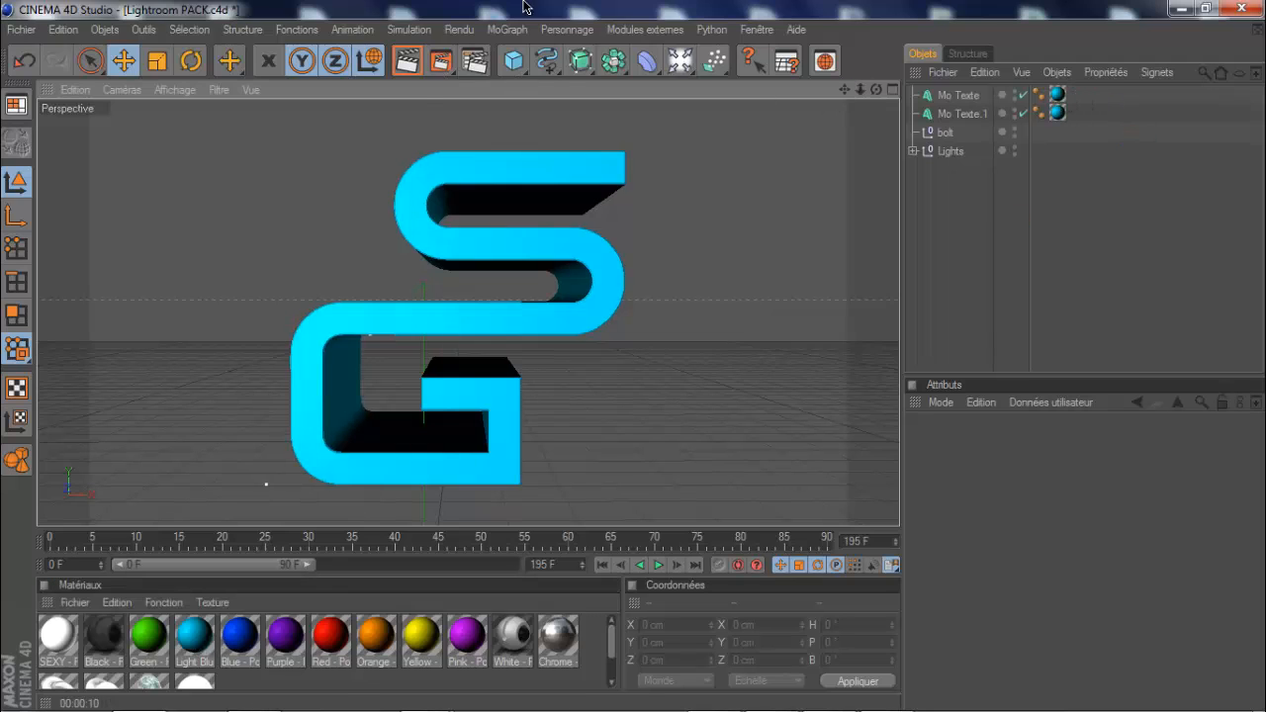
# - Set the render output file to gs3 in the Txte PNG folder and close the render settings
pyautogui.click(473, 60)
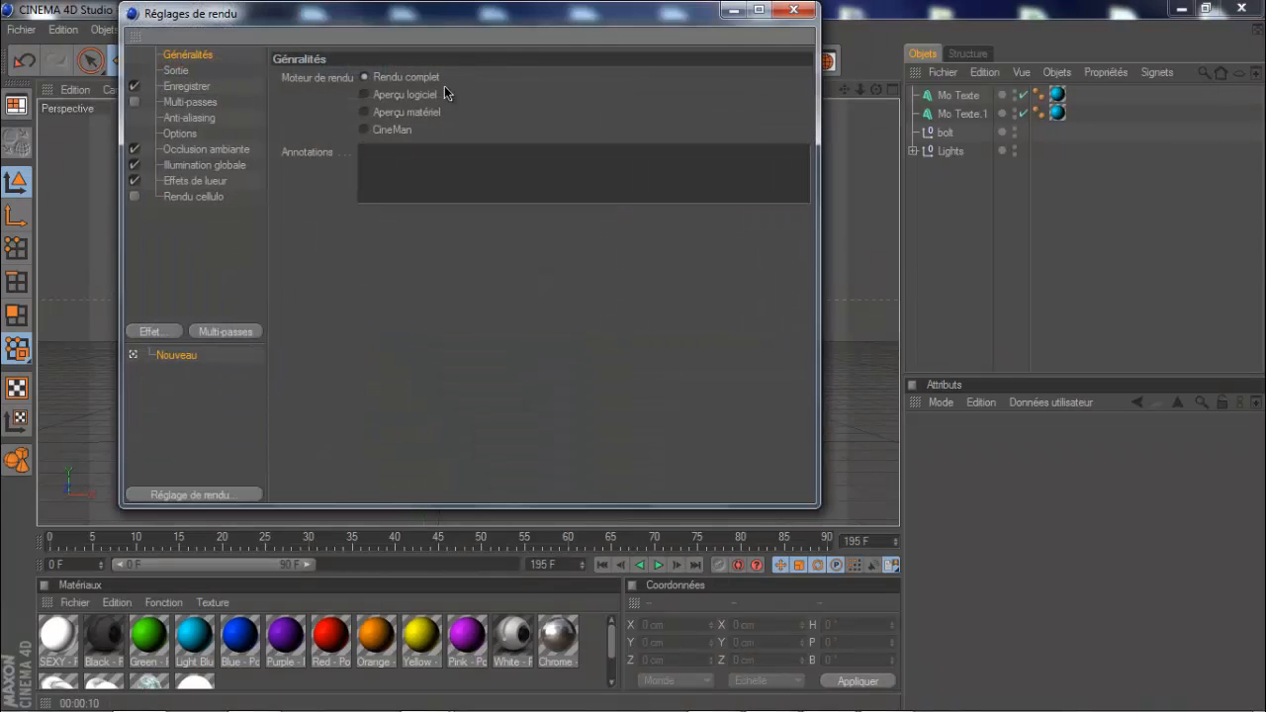
pyautogui.click(793, 9)
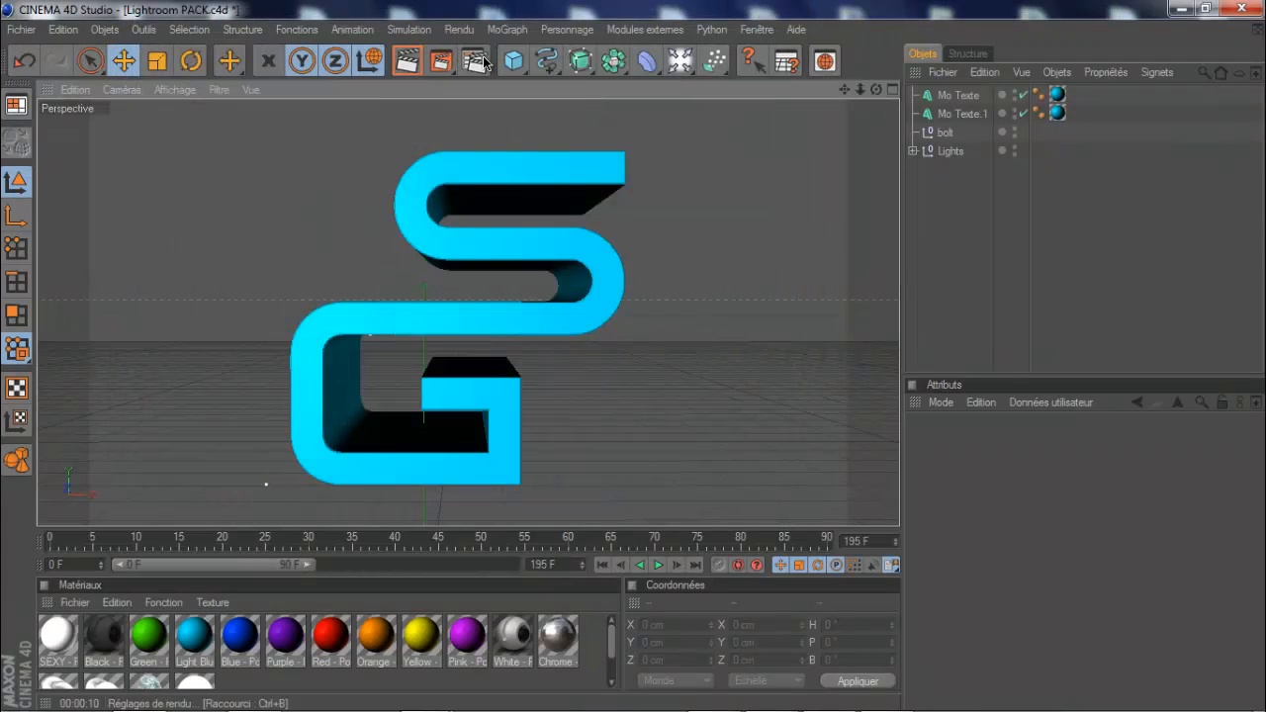
pyautogui.click(483, 61)
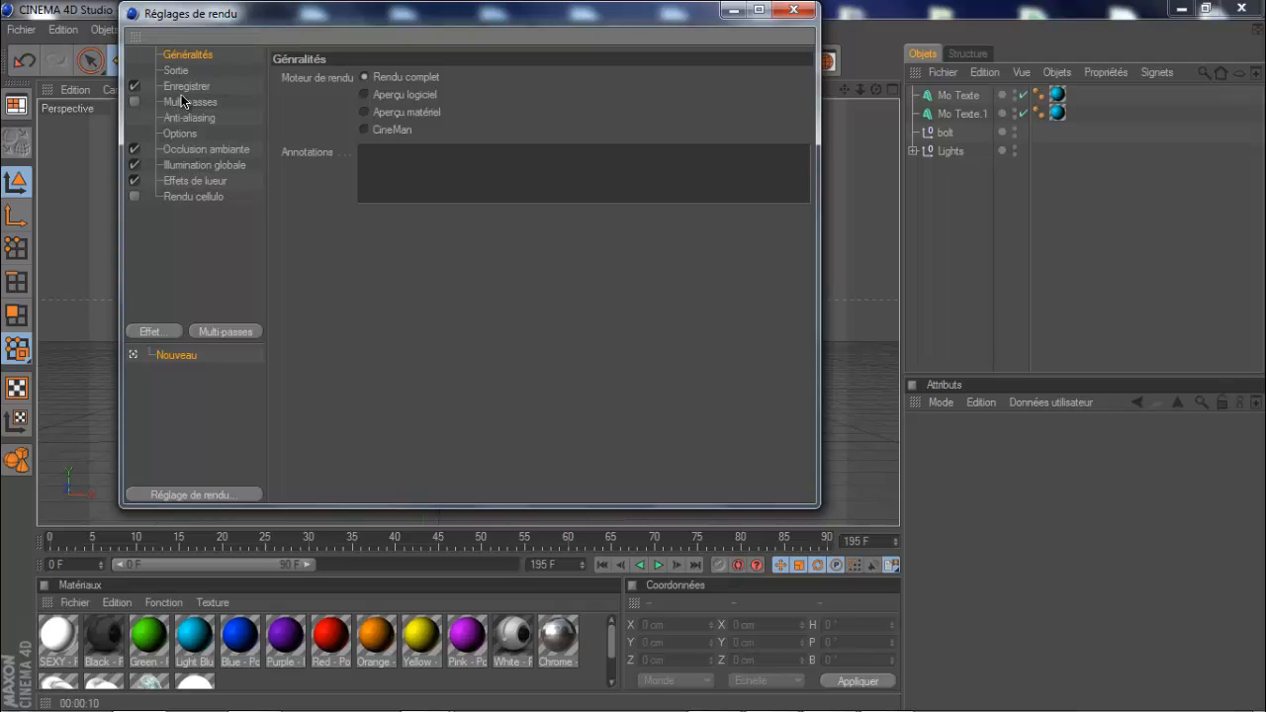
pyautogui.click(184, 87)
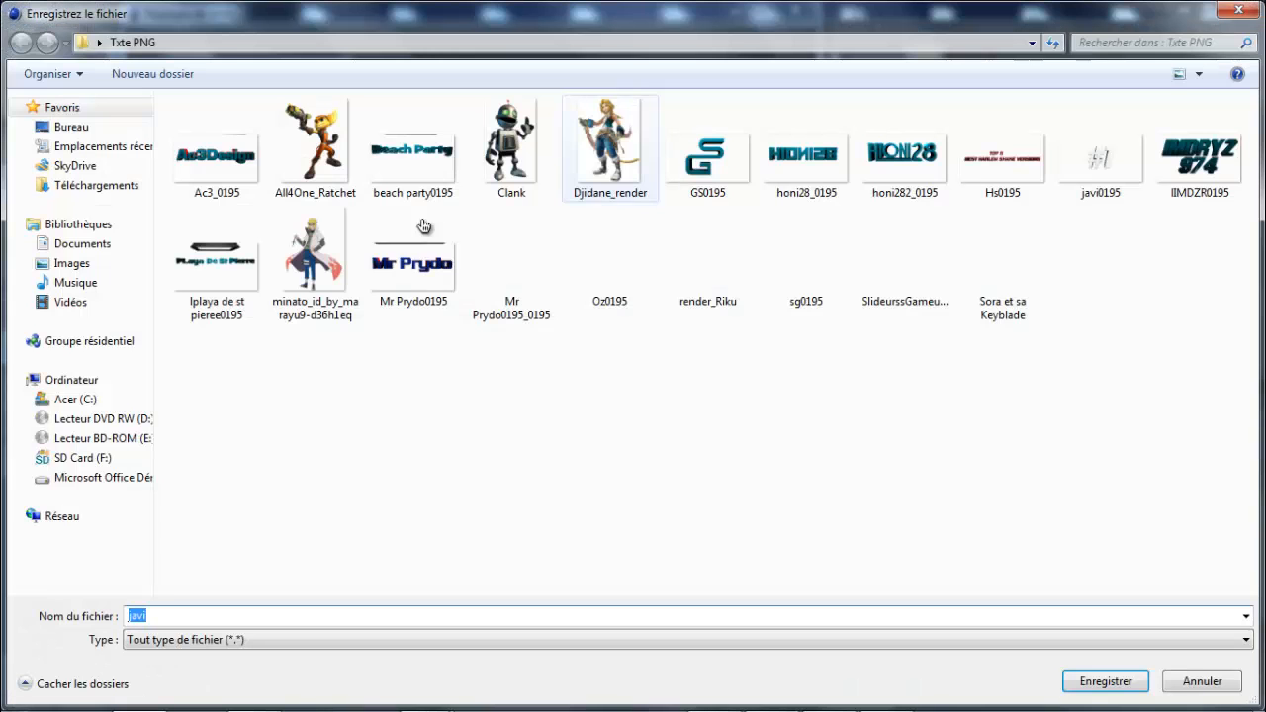
pyautogui.press('BackSpace')
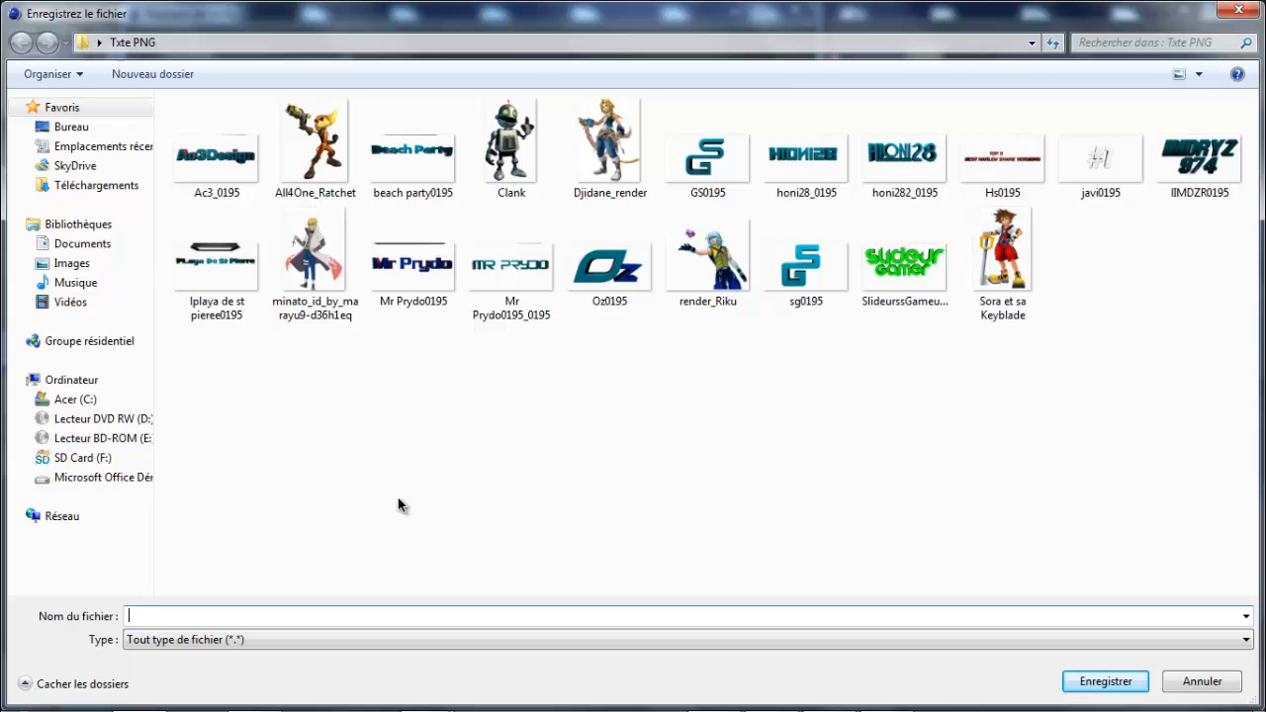
pyautogui.press('capslock')
pyautogui.write('gs3')
pyautogui.press('capslock')
pyautogui.press('Return')
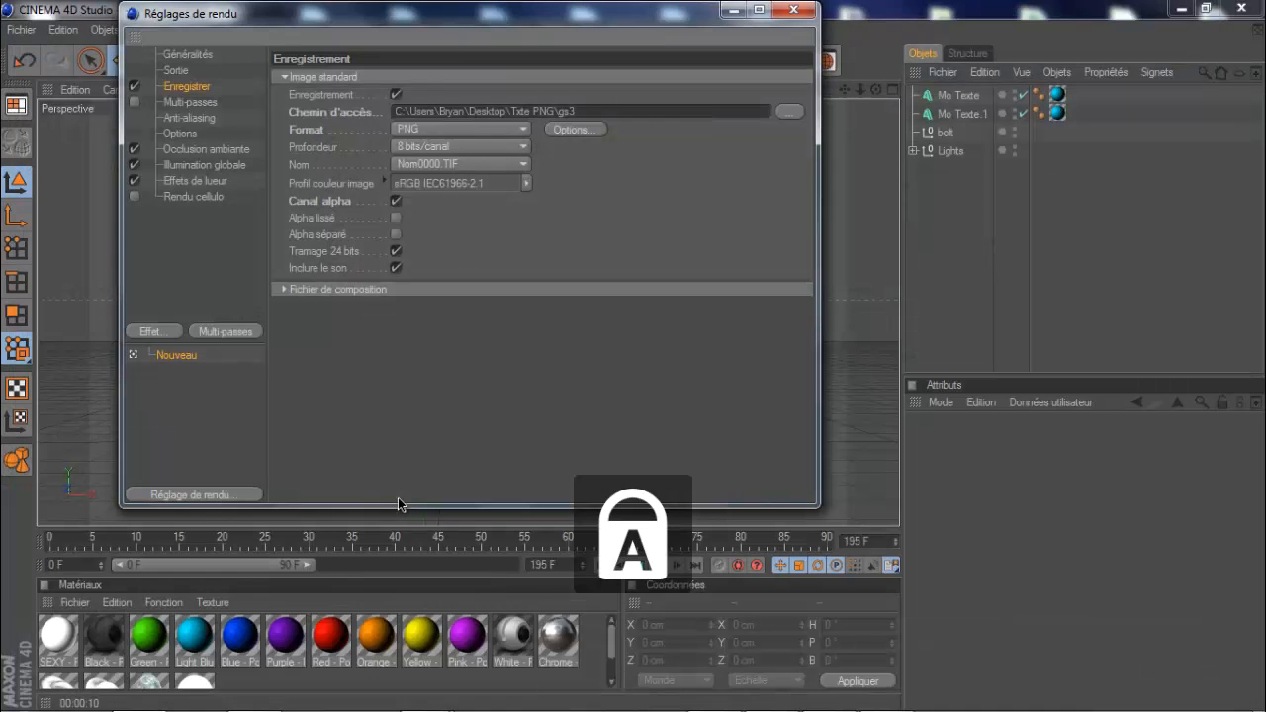
pyautogui.click(731, 11)
pyautogui.click(447, 64)
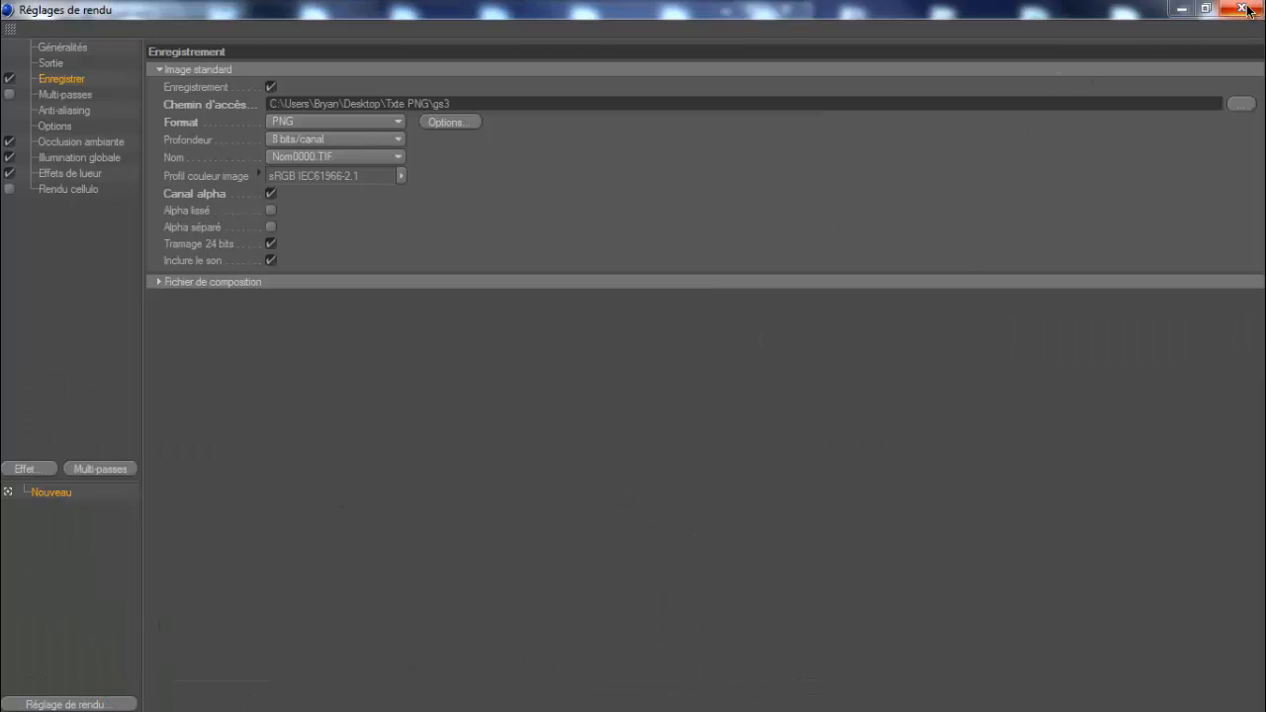
pyautogui.click(1238, 10)
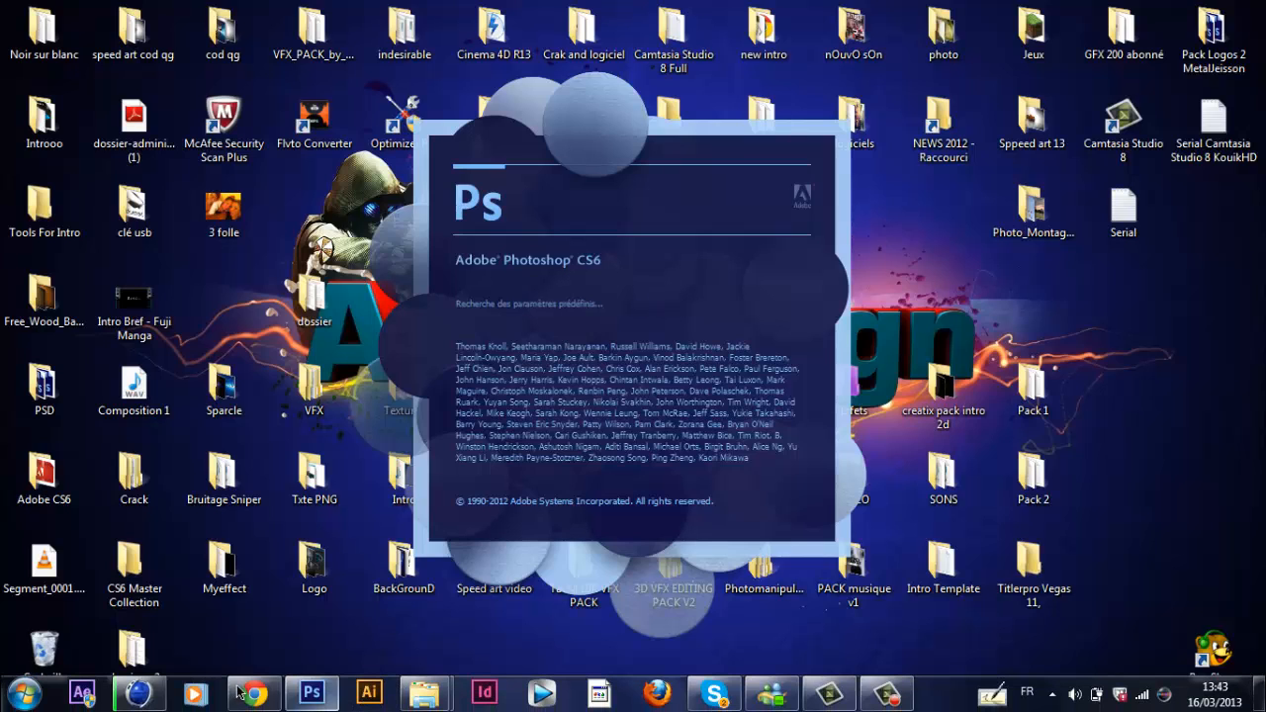
# - View the contents of the desktop's Logo folder, close it and switch to Photoshop CS6
pyautogui.click(139, 693)
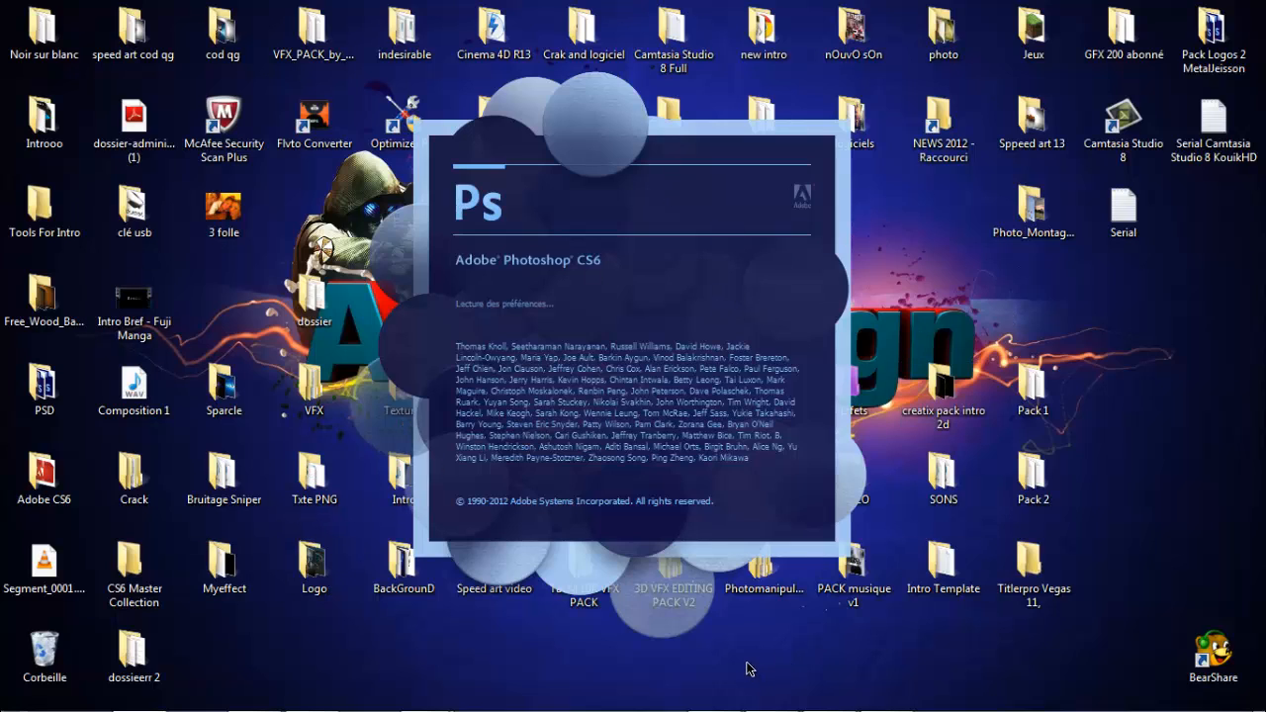
pyautogui.doubleClick(308, 559)
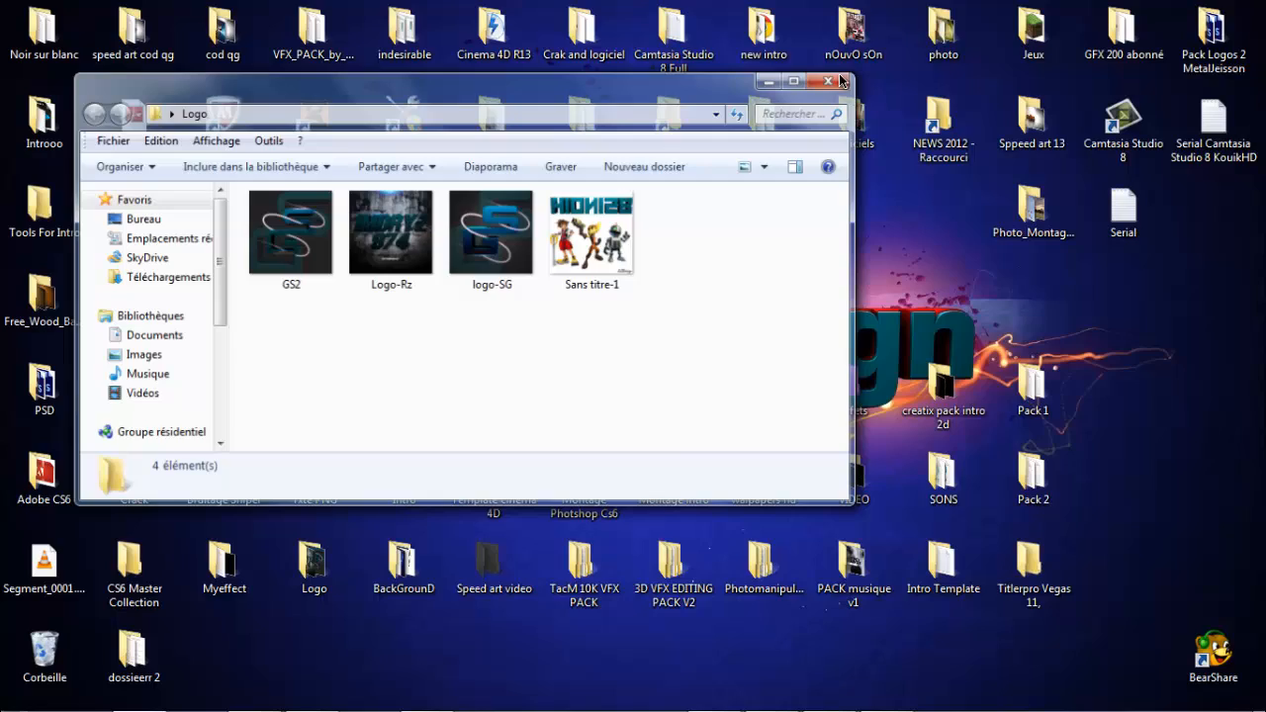
pyautogui.click(841, 79)
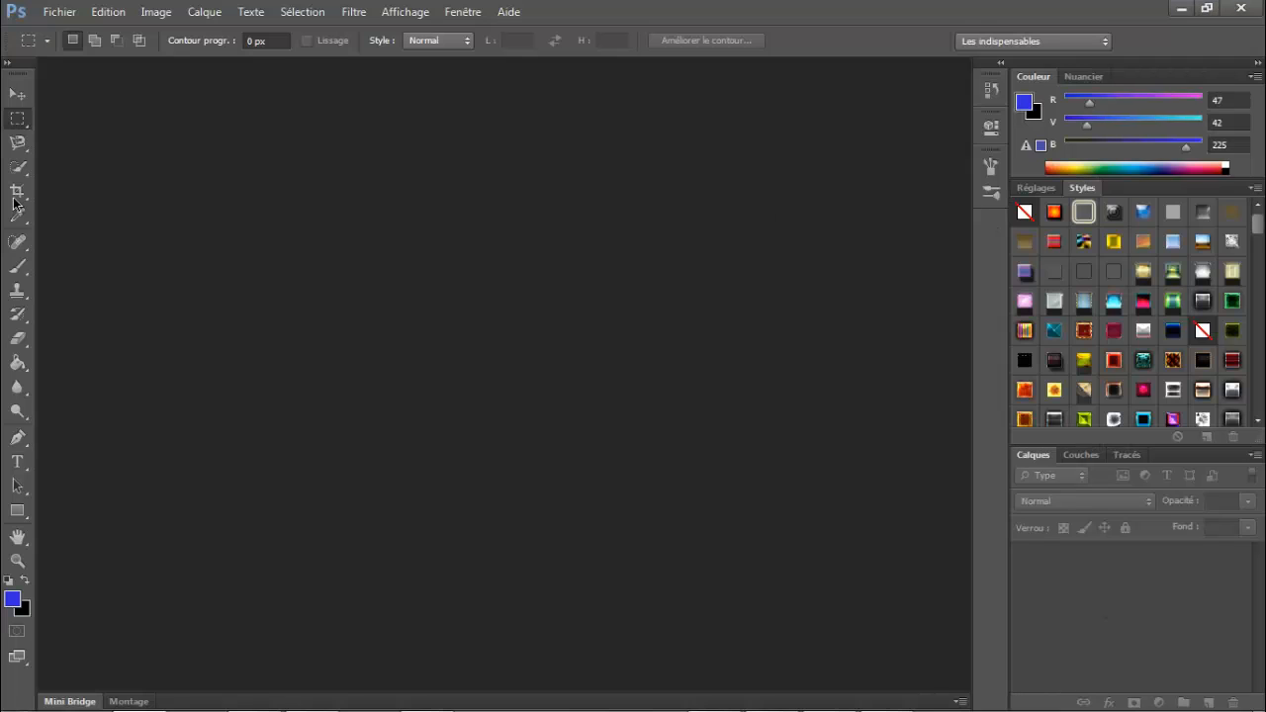
pyautogui.click(629, 297)
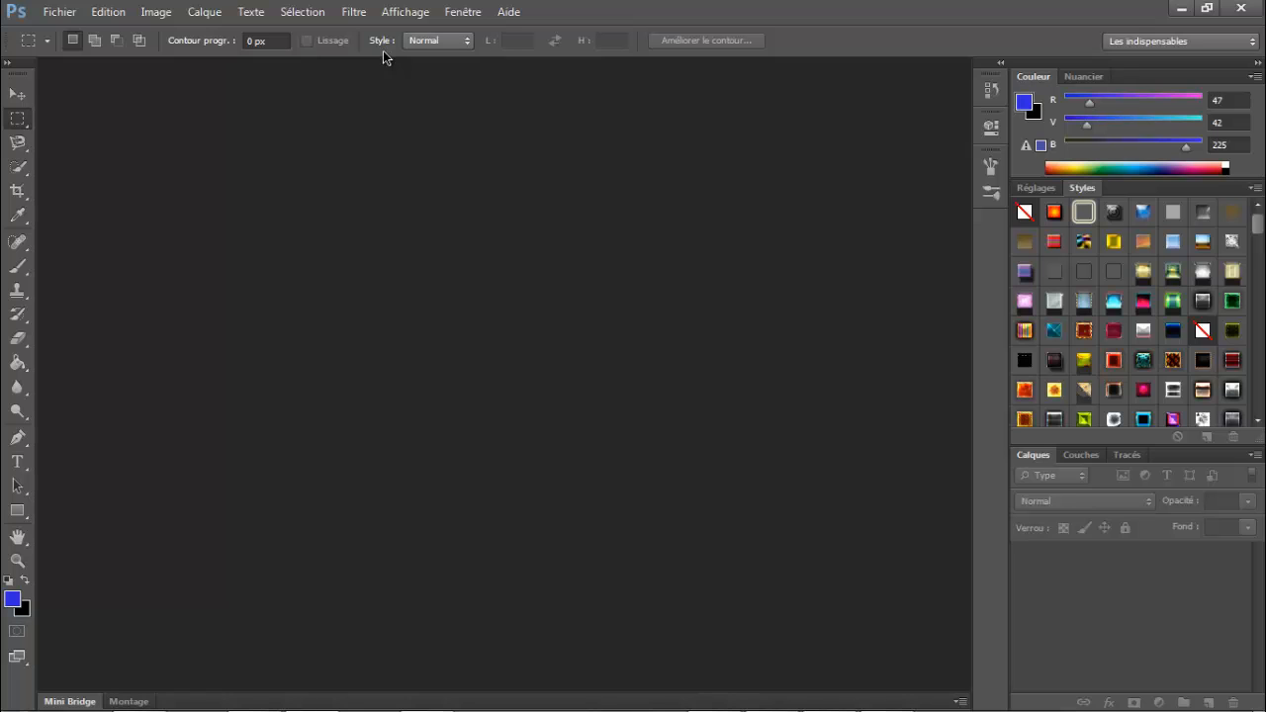
# - Create a new 800 x 800 pixel document with a transparent background
pyautogui.click(57, 12)
pyautogui.click(72, 38)
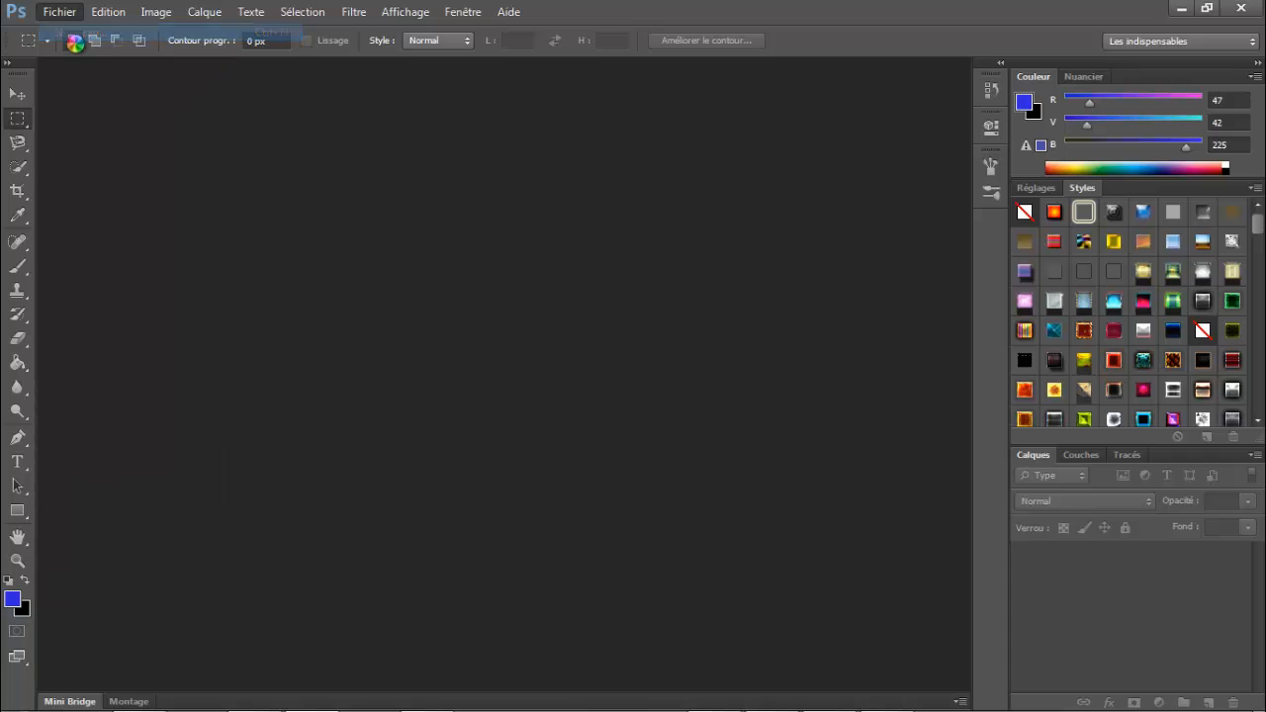
pyautogui.doubleClick(510, 245)
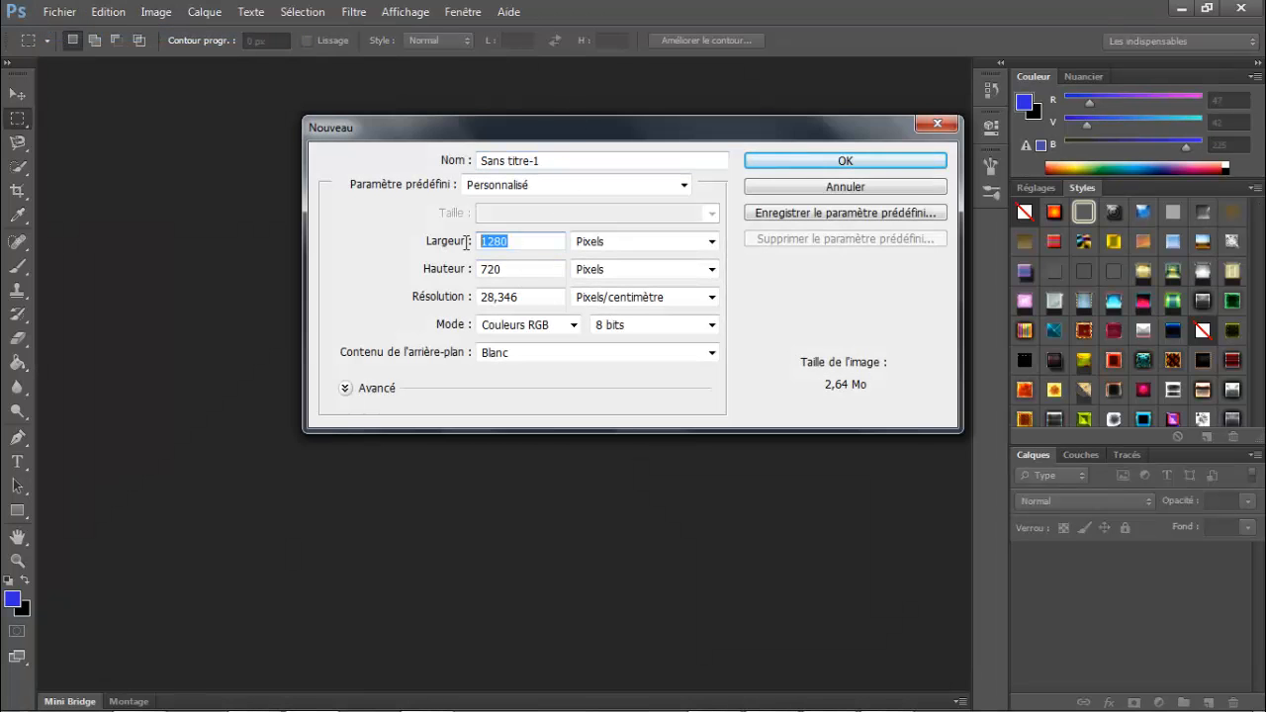
pyautogui.write('800')
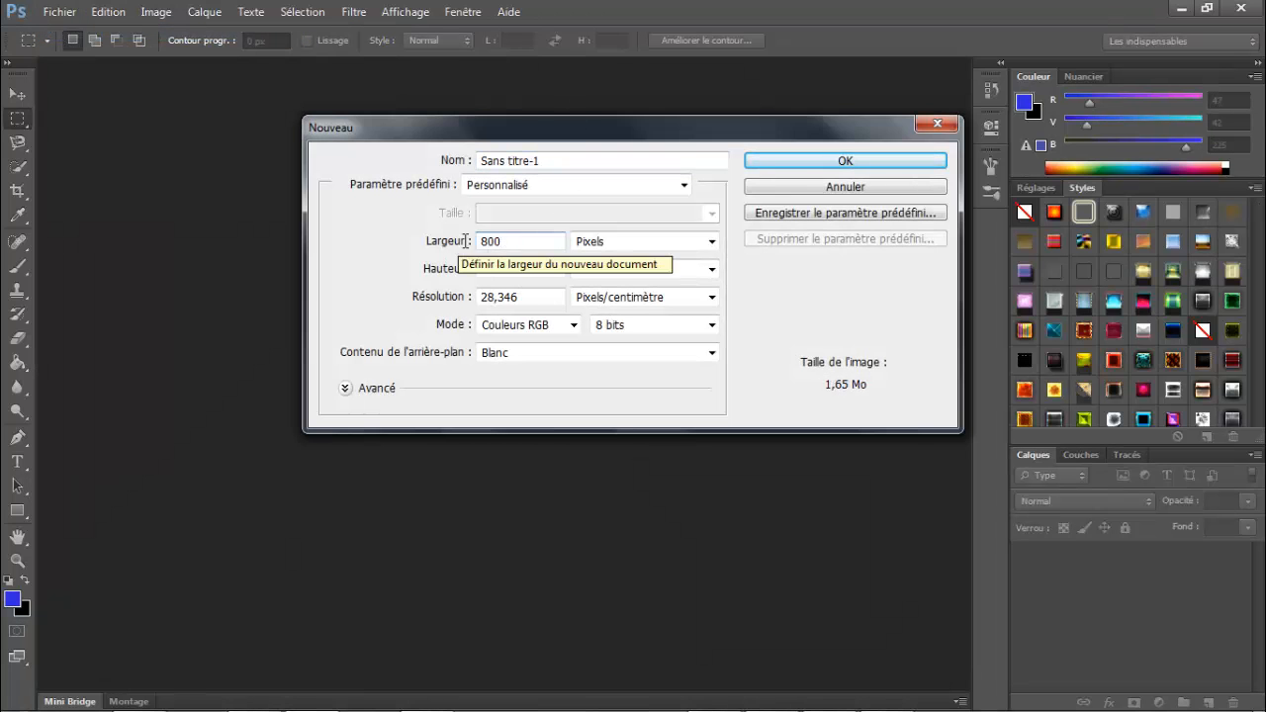
pyautogui.press('Tab')
pyautogui.write('80')
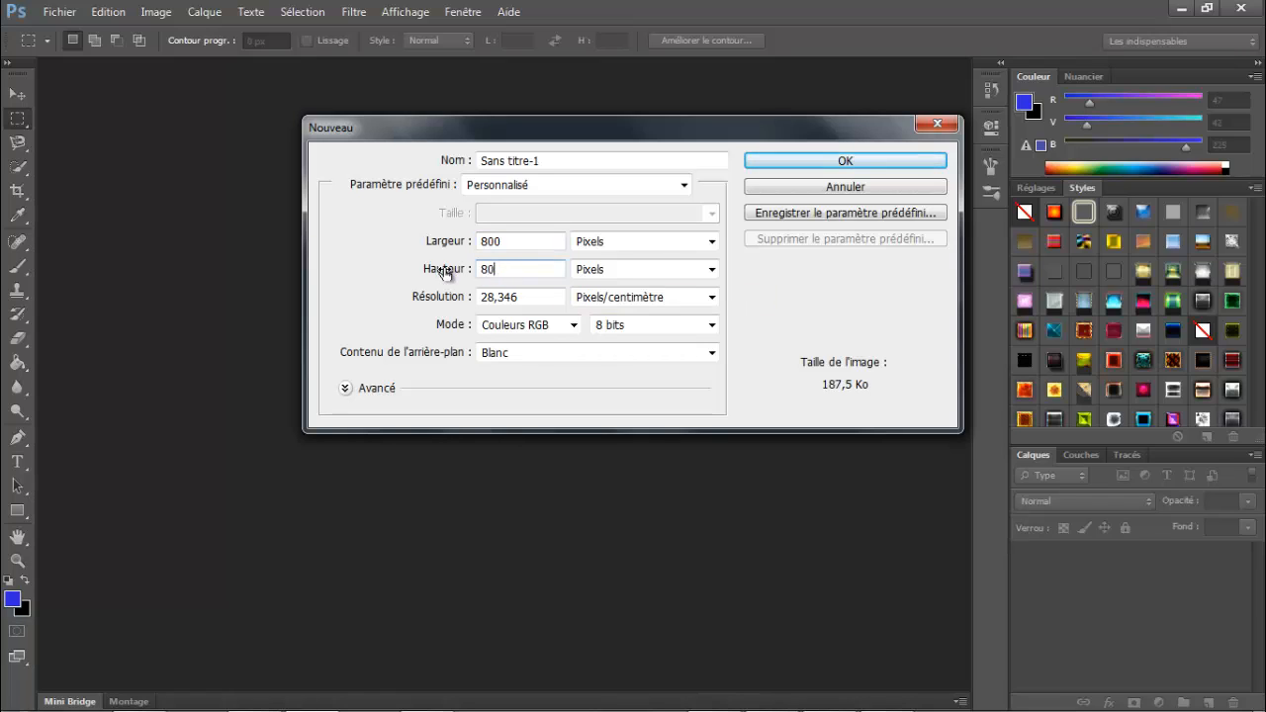
pyautogui.click(542, 353)
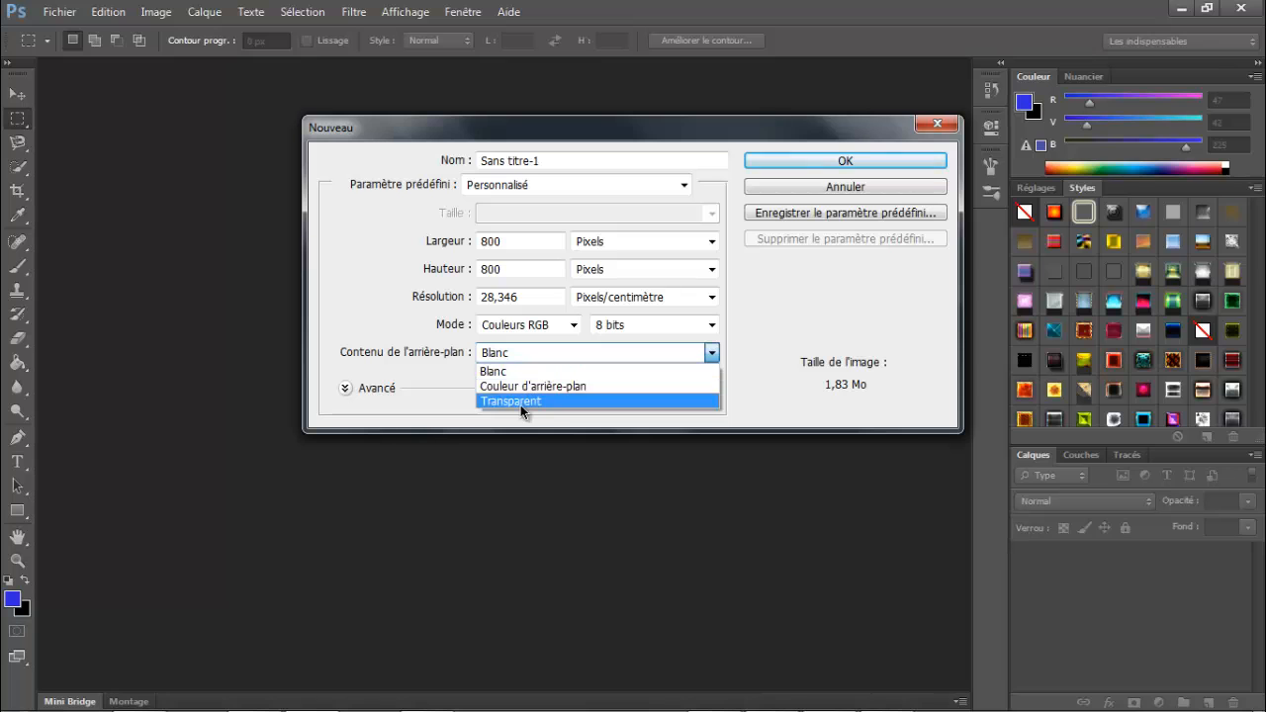
pyautogui.click(519, 400)
pyautogui.click(799, 166)
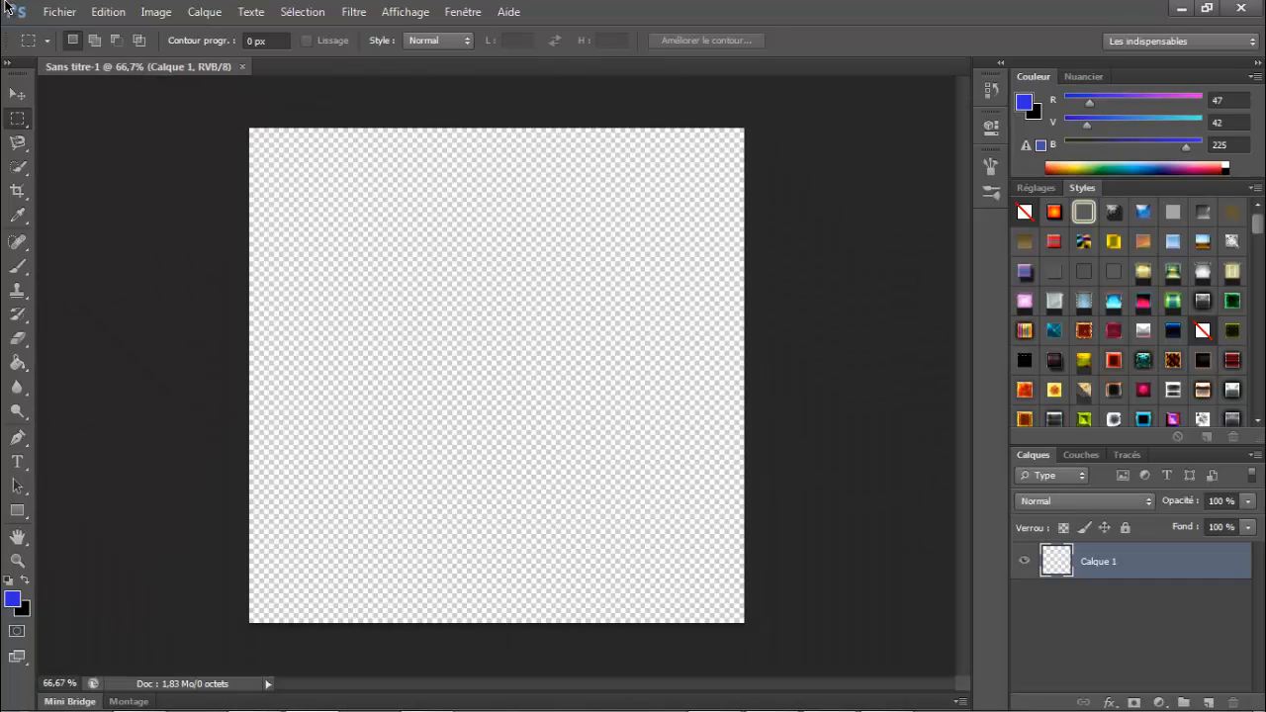
# - Start importing an image into the document and browse to the Textures folder on the desktop
pyautogui.click(59, 12)
pyautogui.click(83, 313)
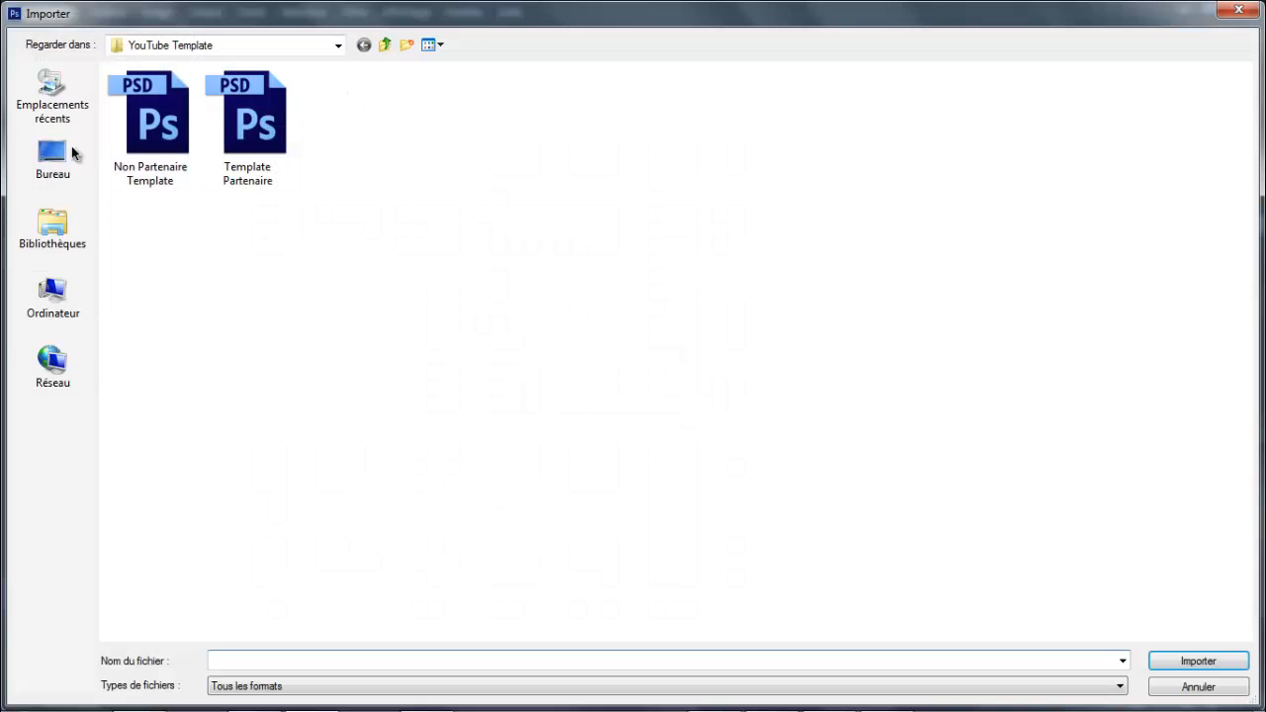
pyautogui.click(52, 158)
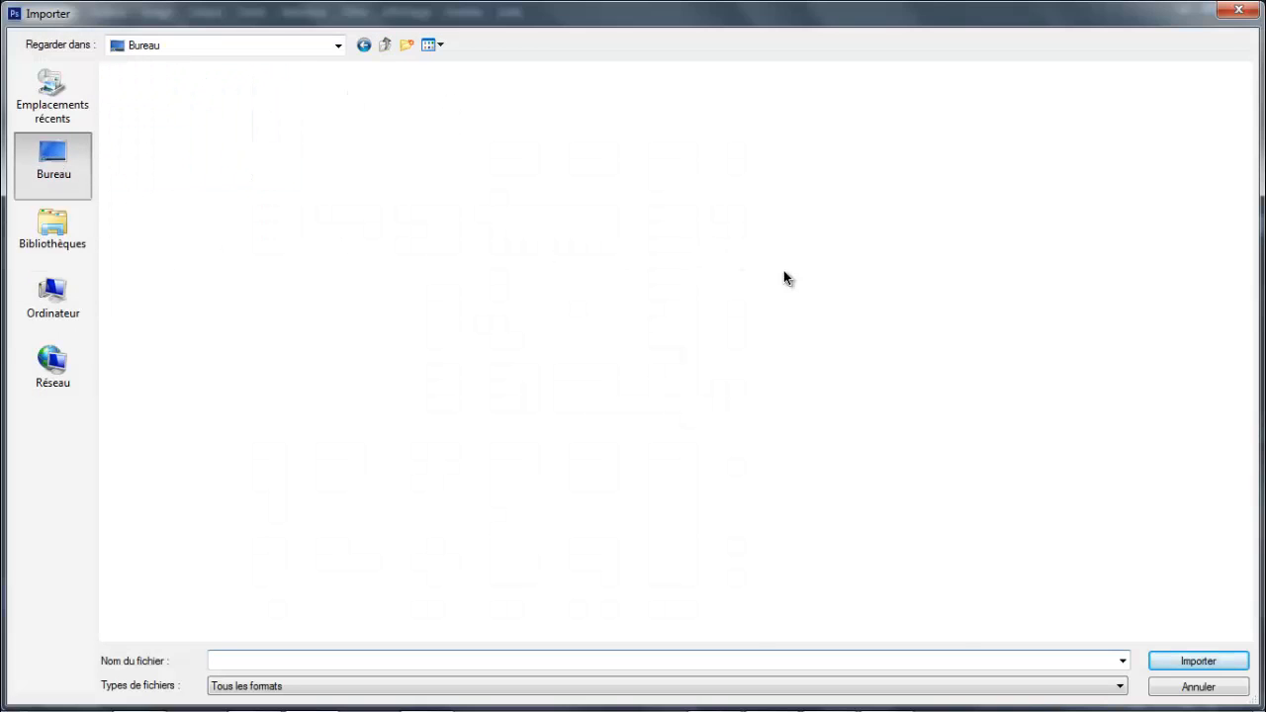
pyautogui.write('T')
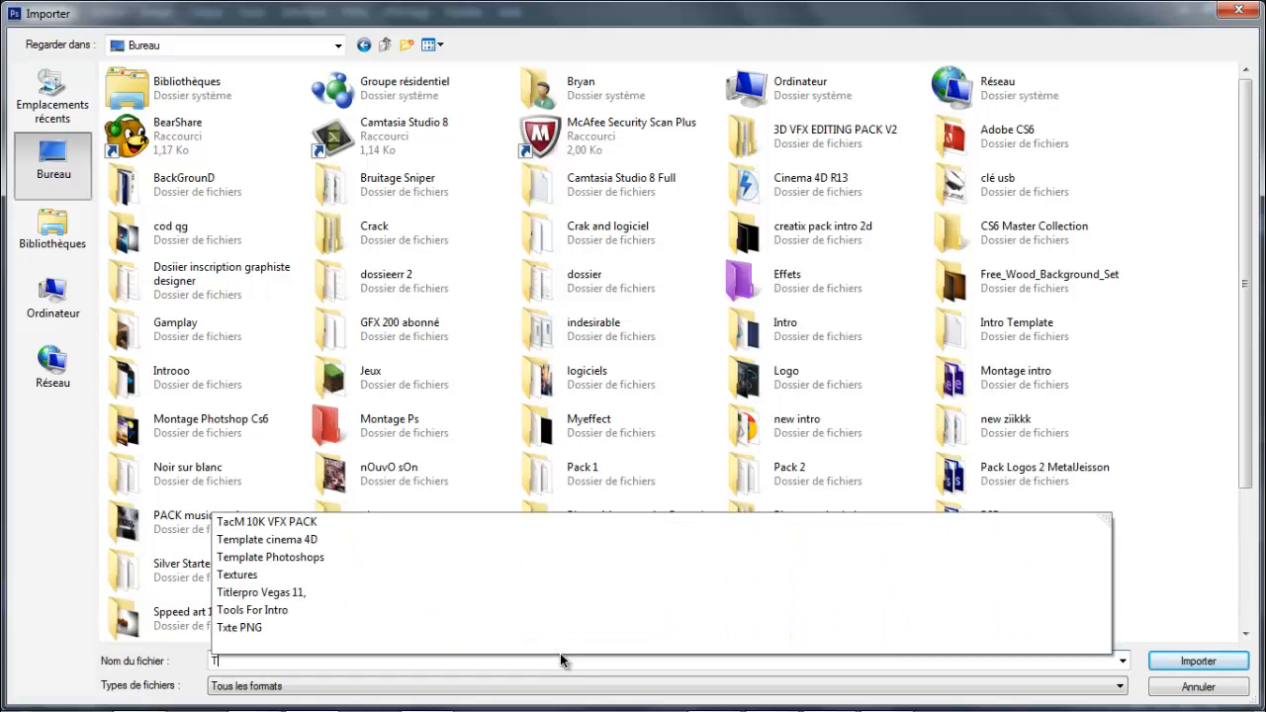
pyautogui.click(277, 576)
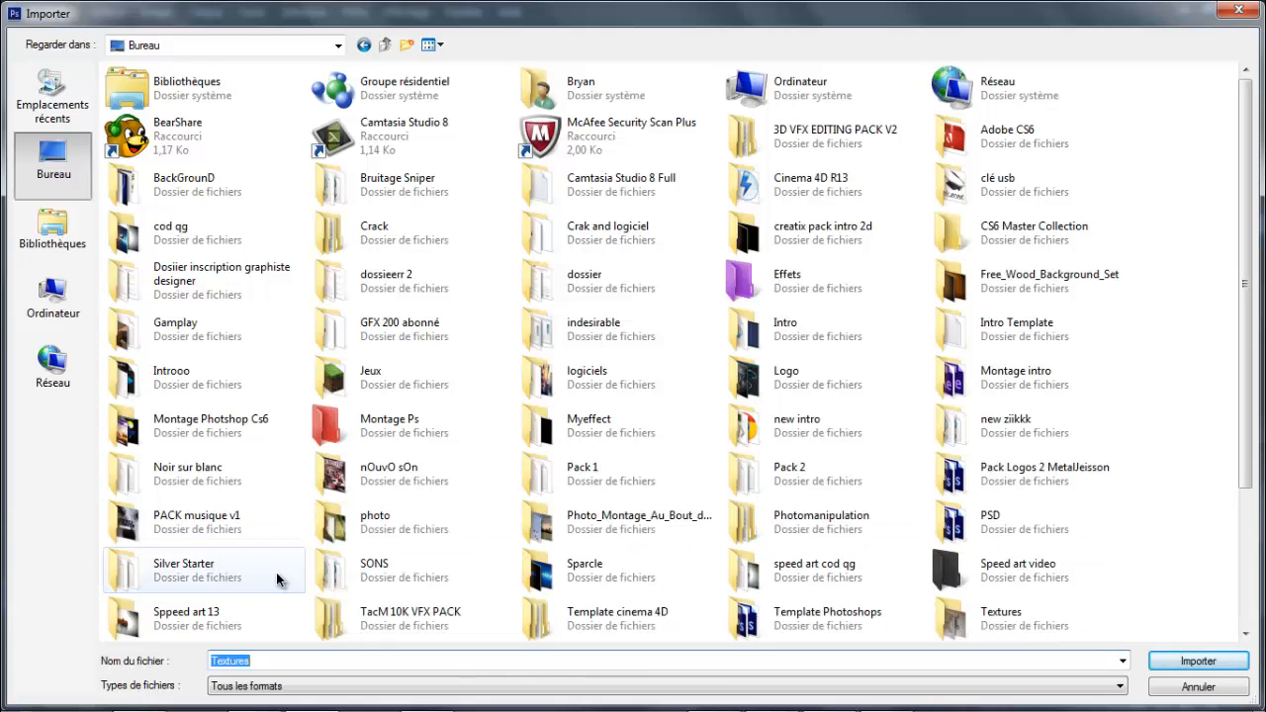
pyautogui.click(1199, 663)
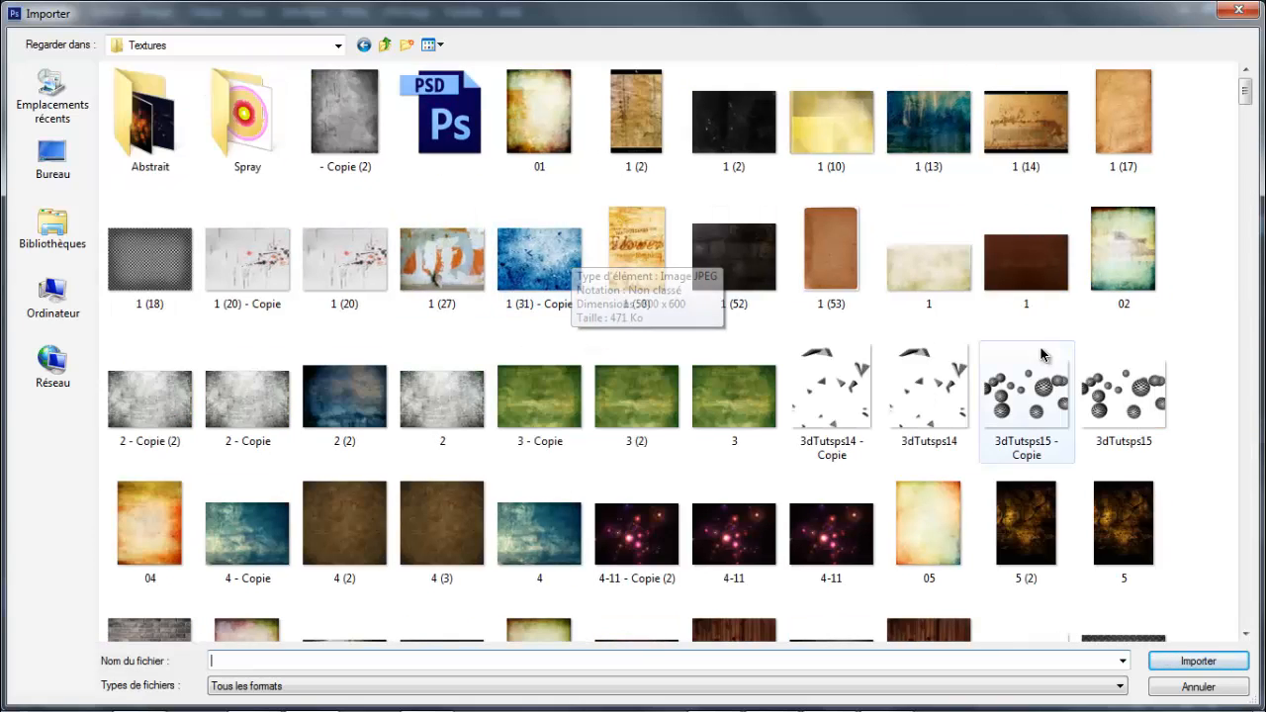
pyautogui.moveTo(1245, 94); pyautogui.dragTo(1245, 160)
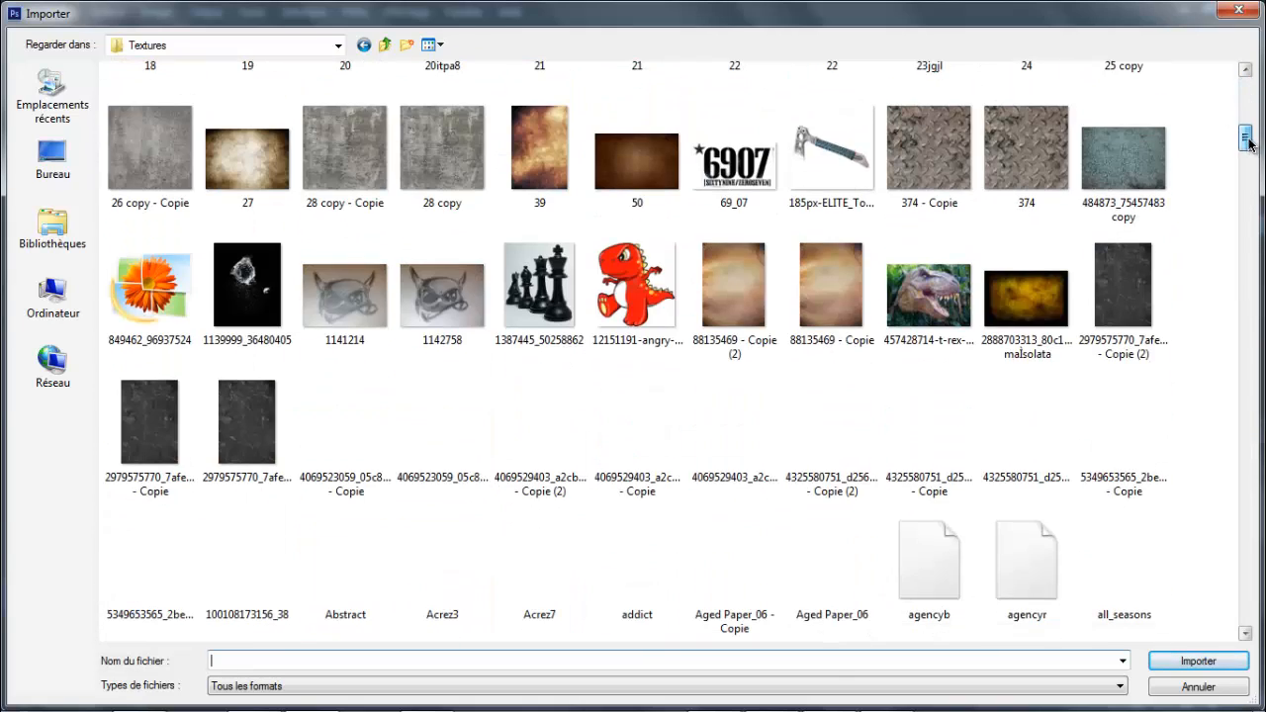
pyautogui.scroll(-3, 789, 289)
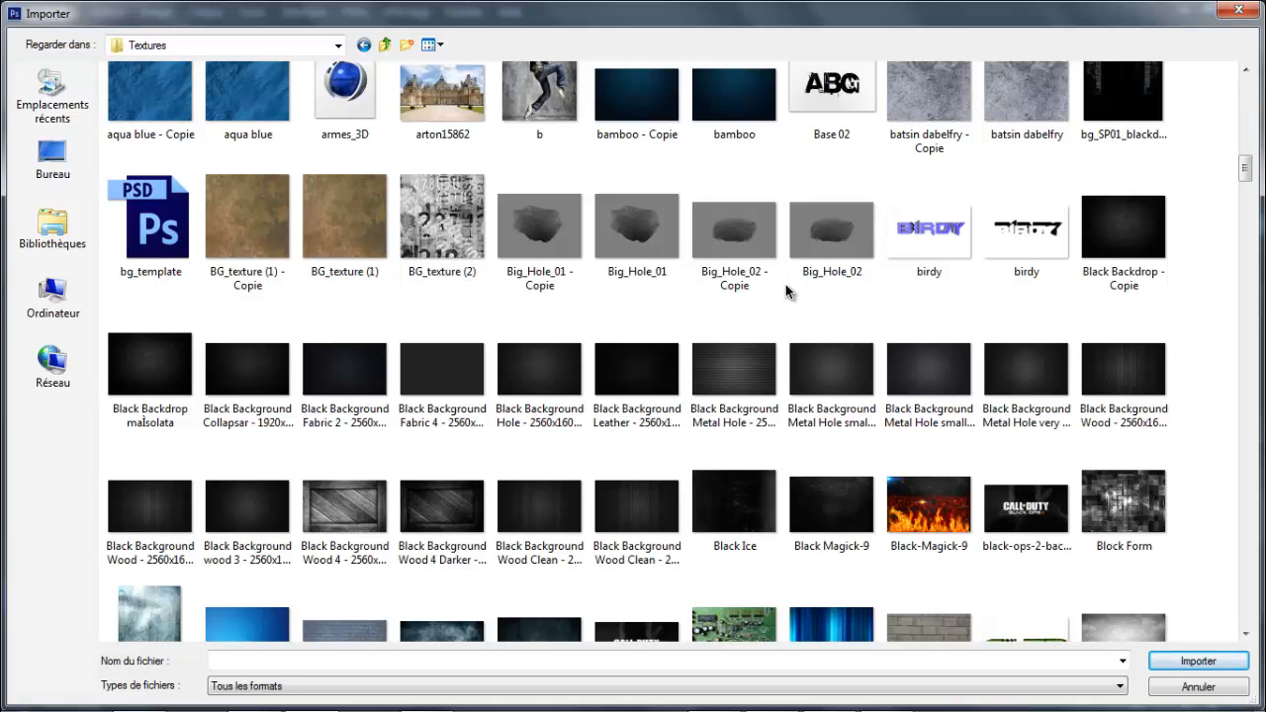
pyautogui.scroll(-3, 788, 290)
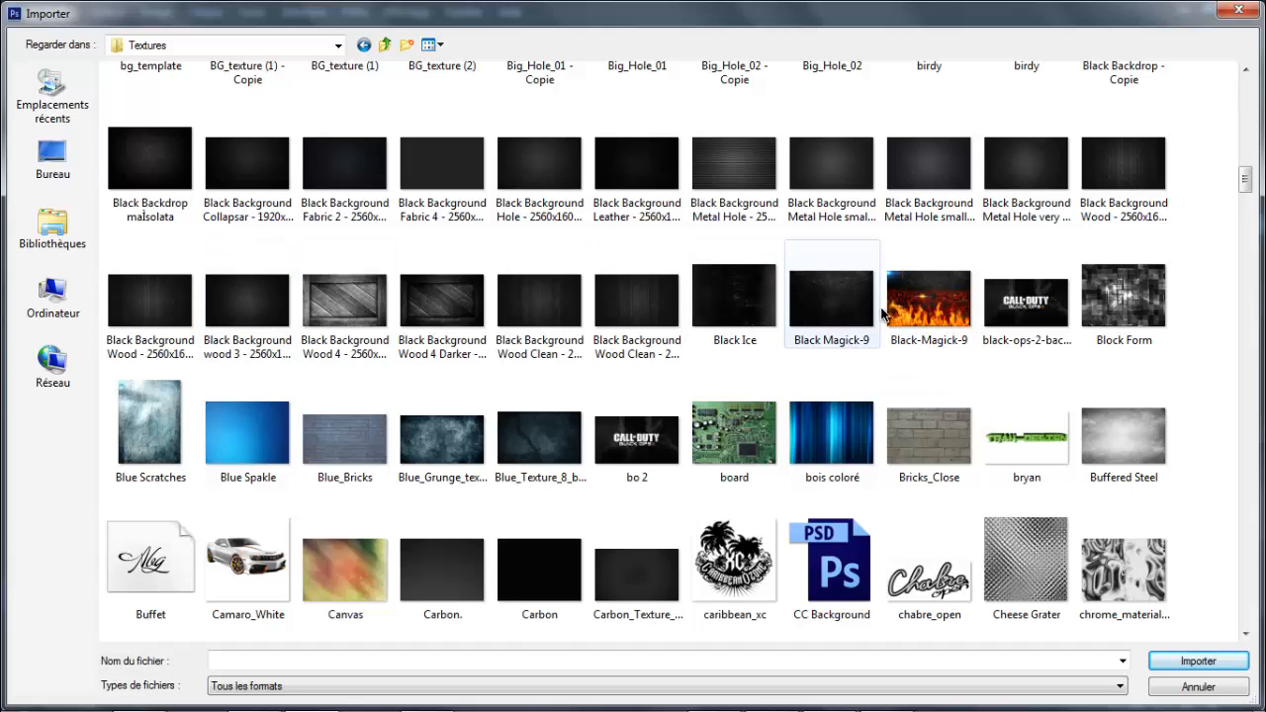
pyautogui.doubleClick(947, 174)
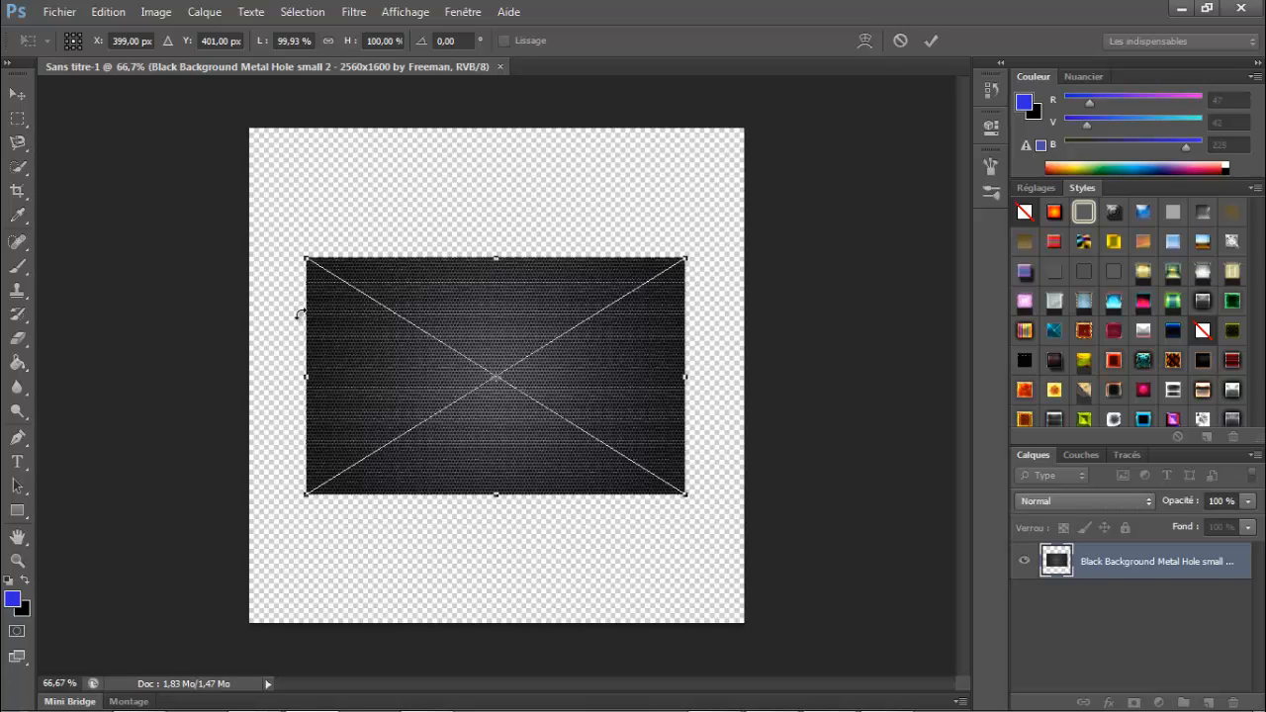
pyautogui.press('Escape')
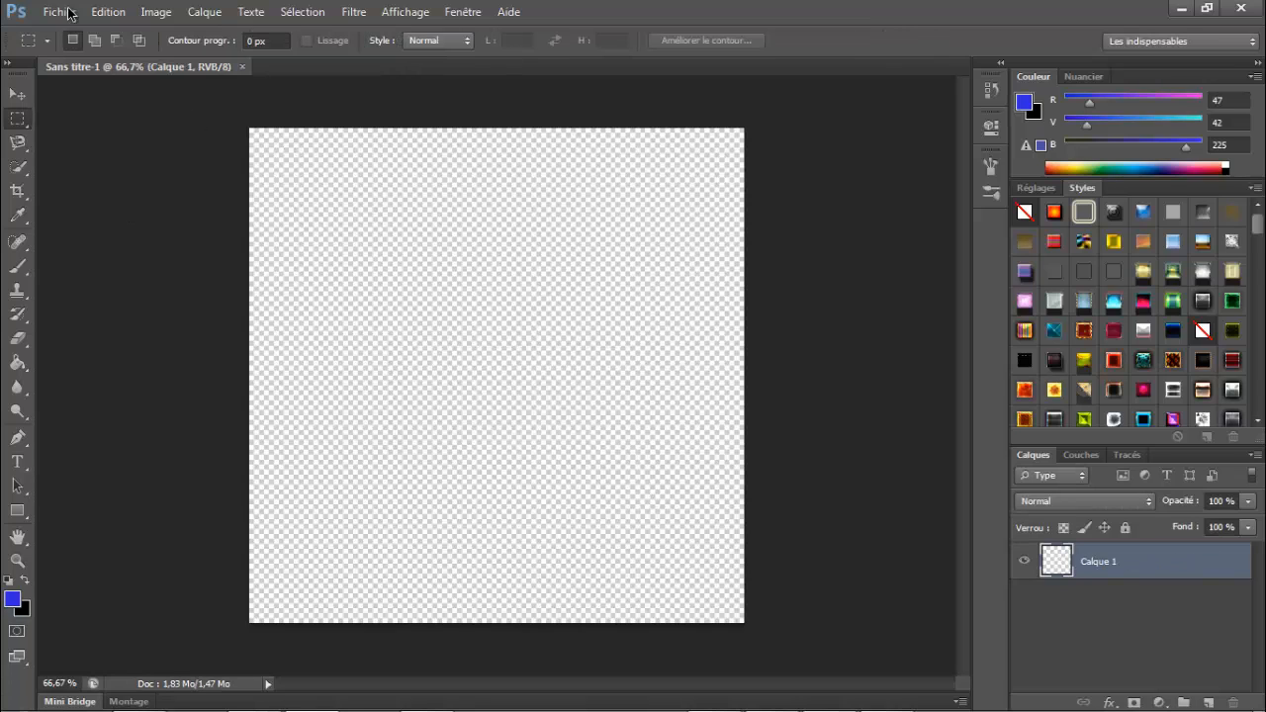
# - Place the Black Background Fabric 4 image from the Textures folder into the document
pyautogui.click(58, 11)
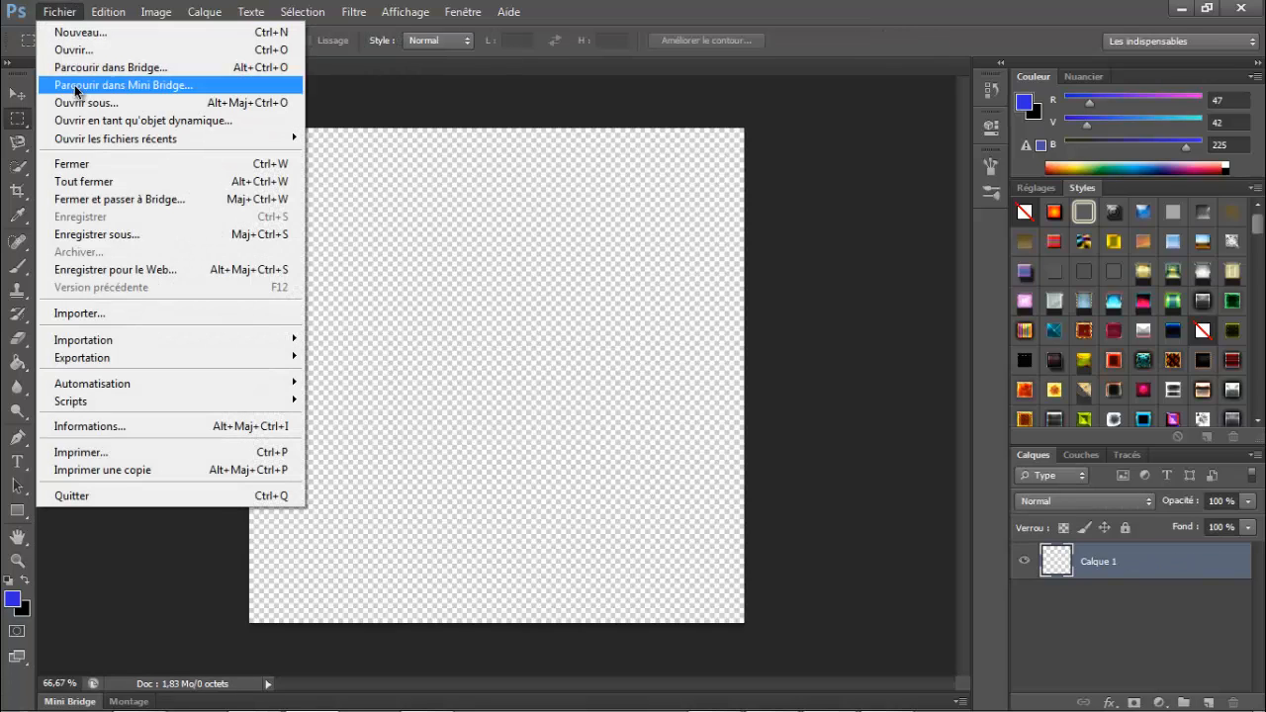
pyautogui.click(81, 313)
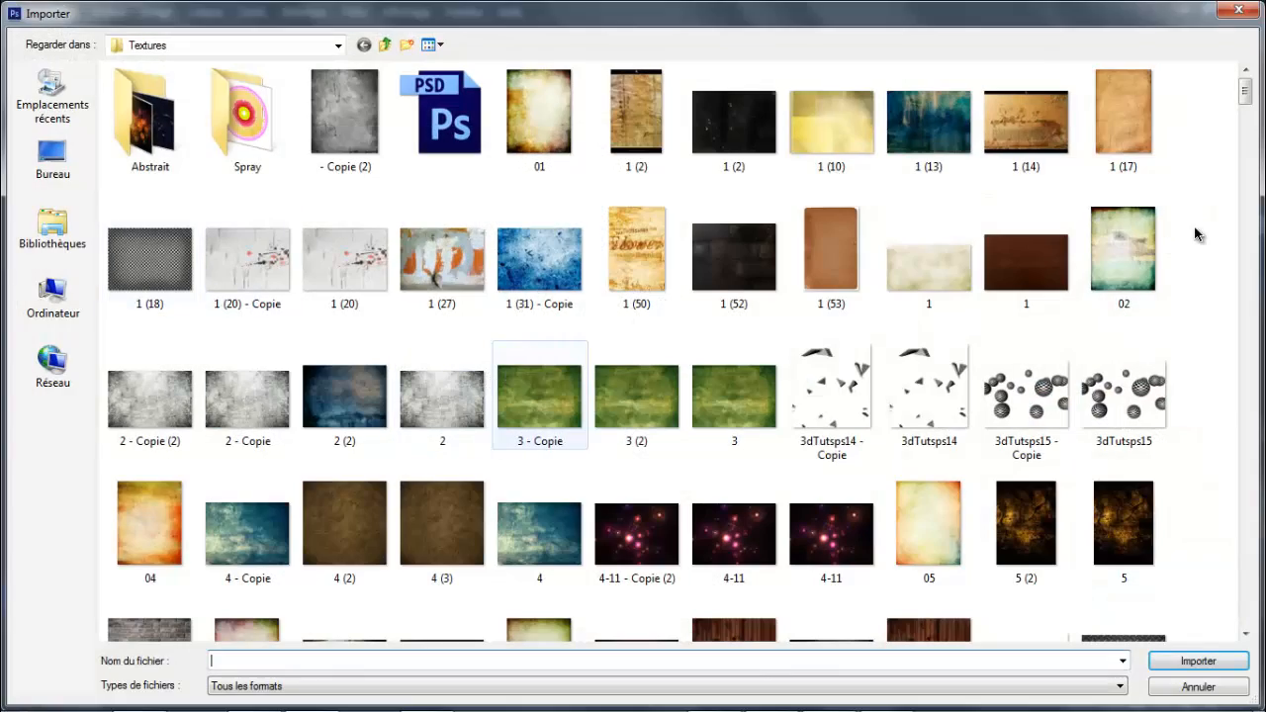
pyautogui.scroll(-10, 1192, 237)
pyautogui.scroll(1, 1193, 242)
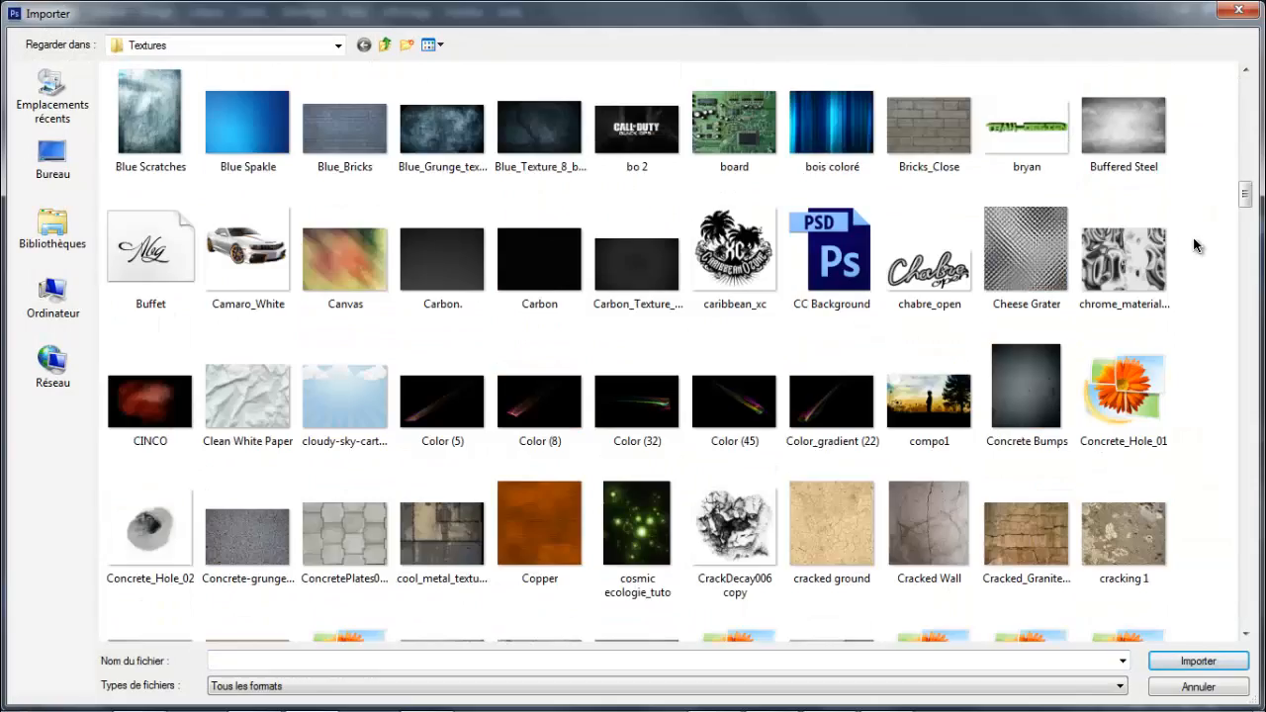
pyautogui.scroll(-15, 1193, 236)
pyautogui.scroll(8, 1193, 246)
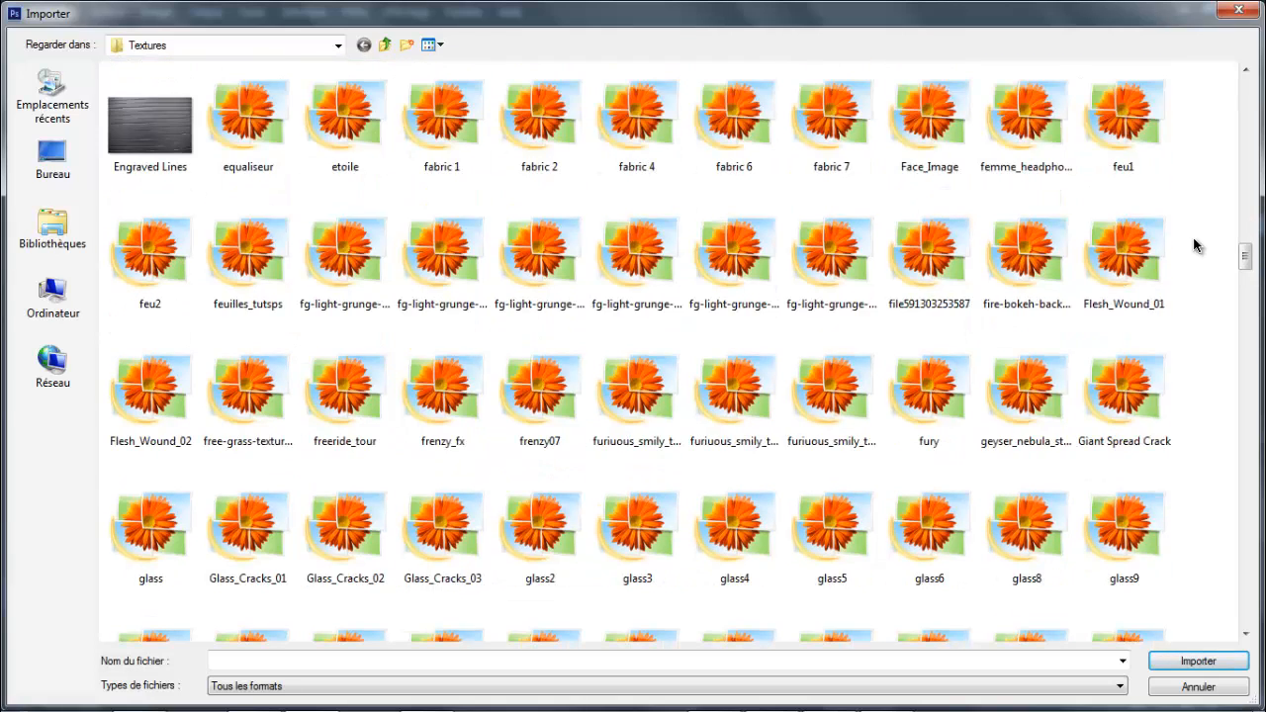
pyautogui.scroll(10, 1192, 243)
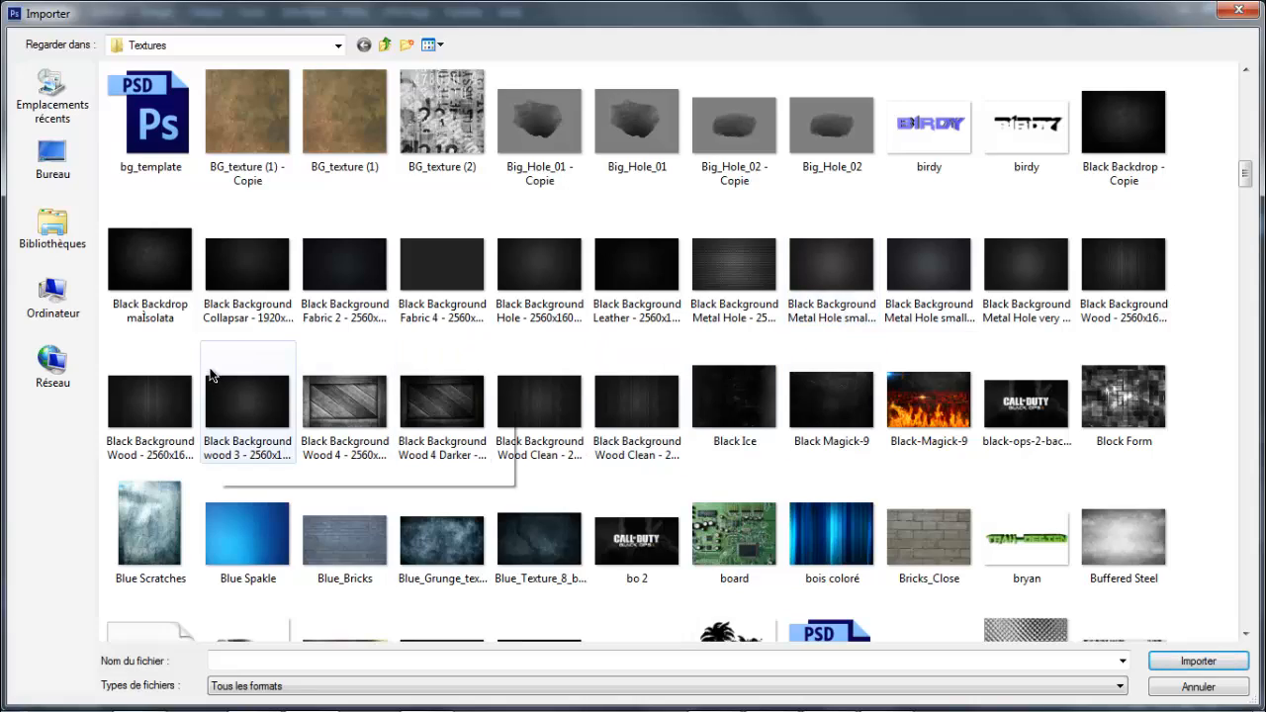
pyautogui.scroll(-5, 386, 293)
pyautogui.scroll(-5, 387, 294)
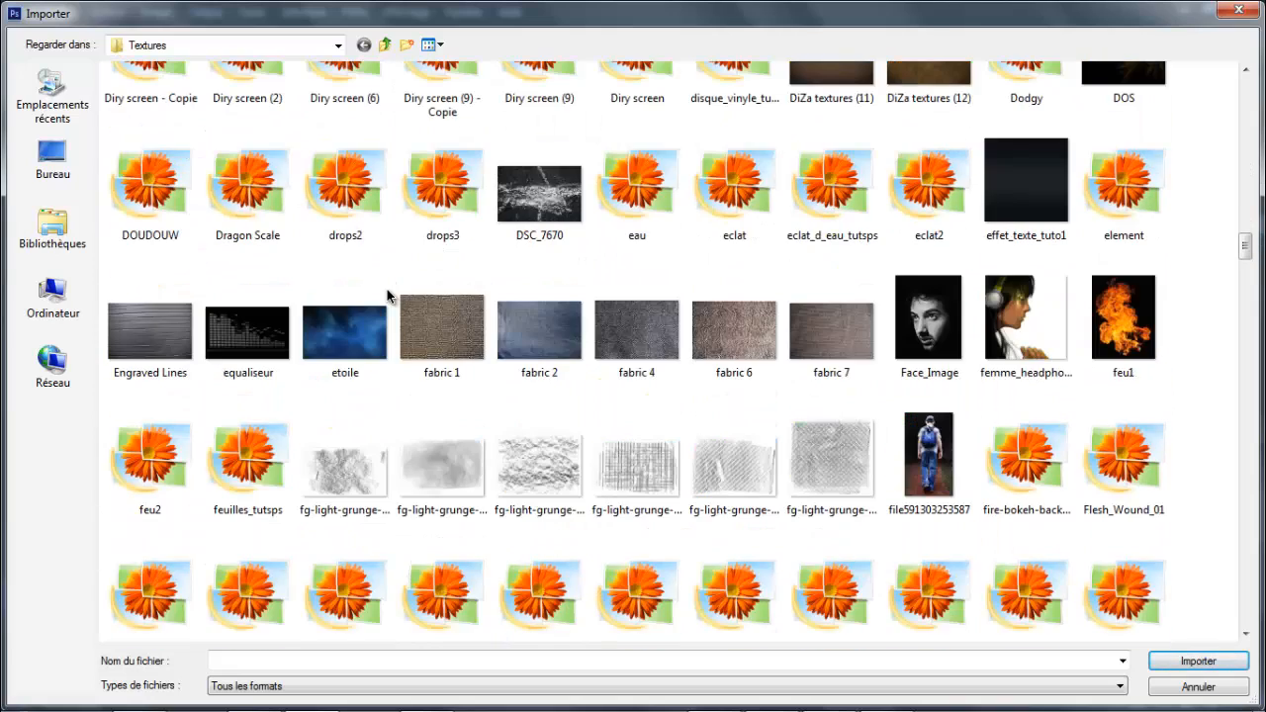
pyautogui.scroll(10, 387, 293)
pyautogui.scroll(4, 386, 294)
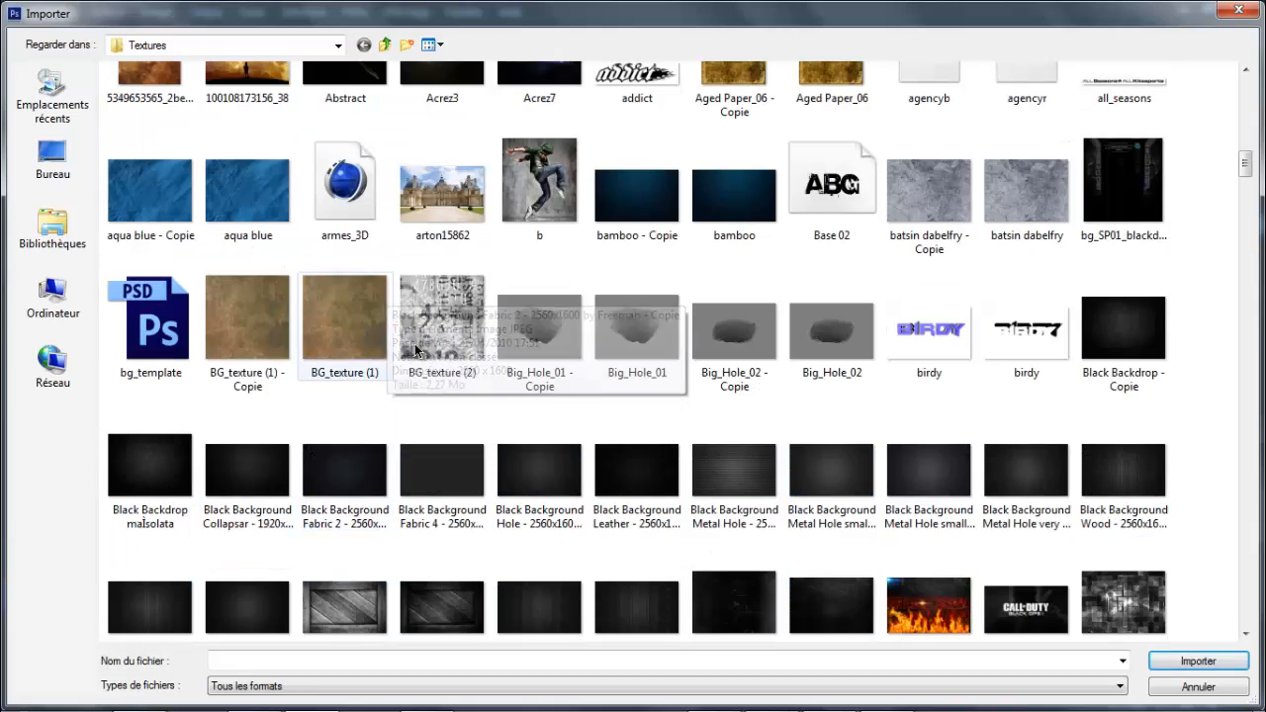
pyautogui.doubleClick(453, 464)
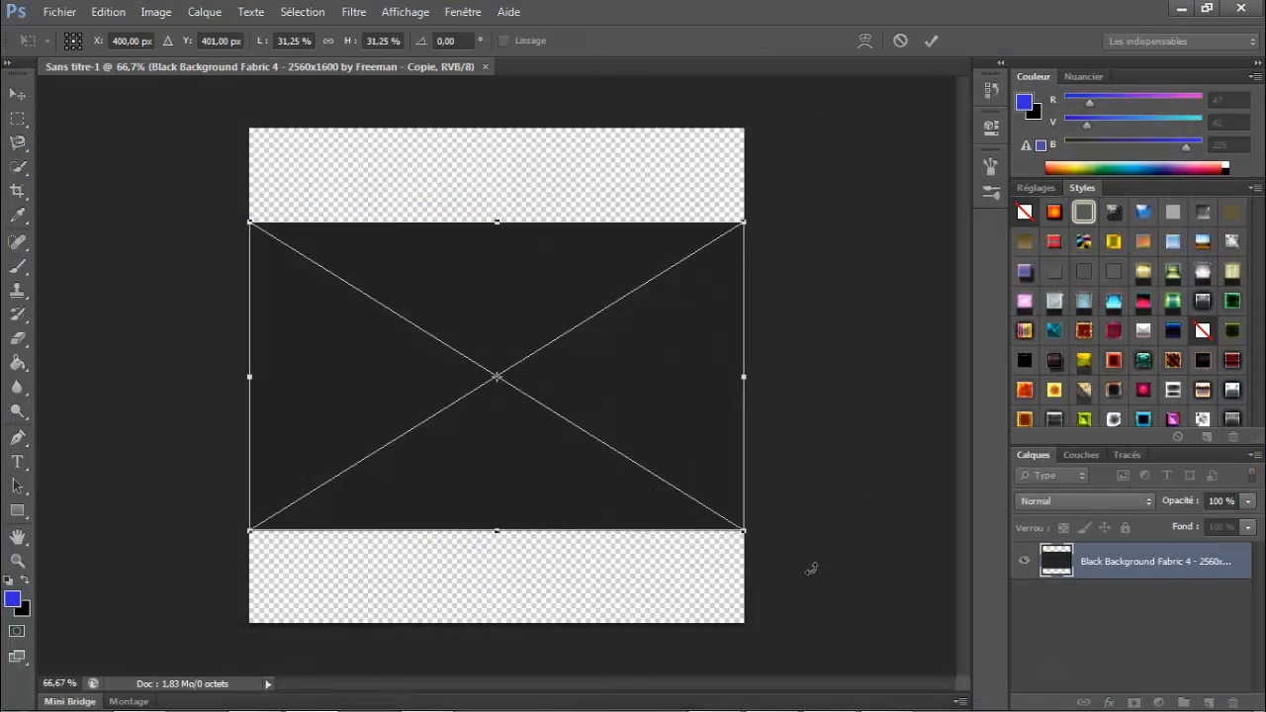
# - Stretch the placed fabric background from its opposite corners until it covers the whole canvas, and apply the transformation
pyautogui.moveTo(754, 539); pyautogui.dragTo(826, 652)
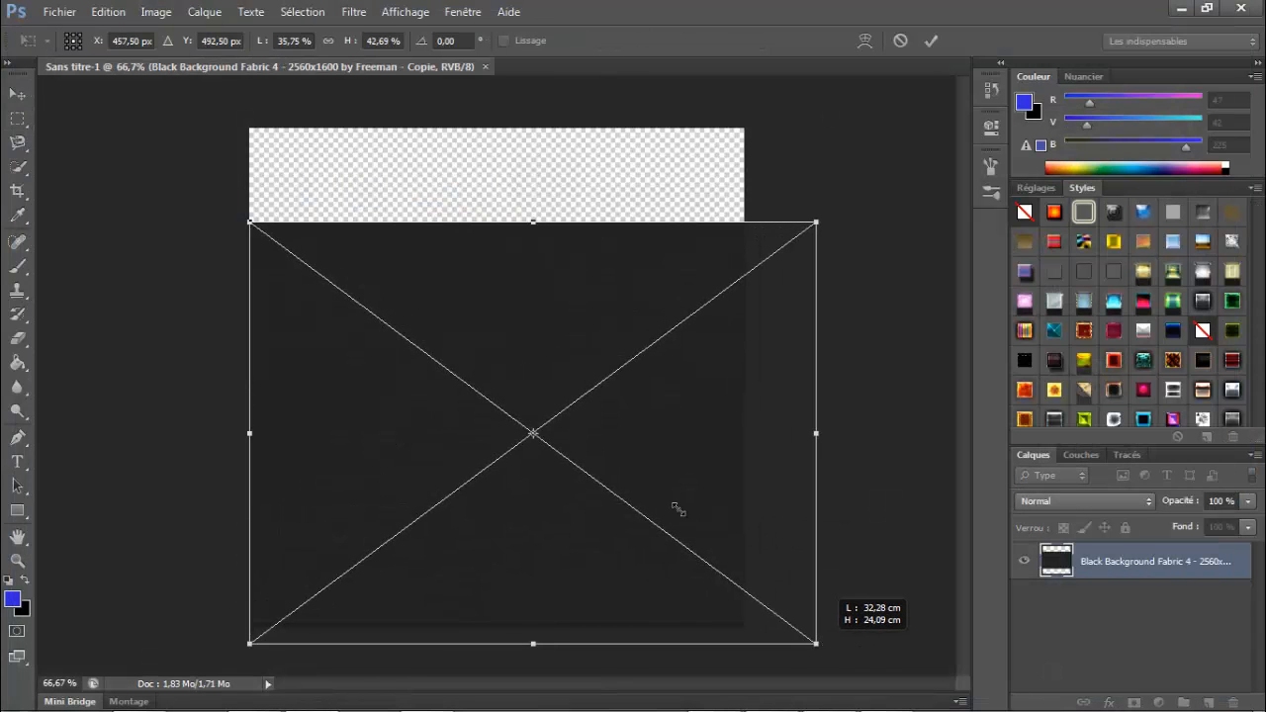
pyautogui.moveTo(249, 222); pyautogui.dragTo(157, 105)
pyautogui.press('Return')
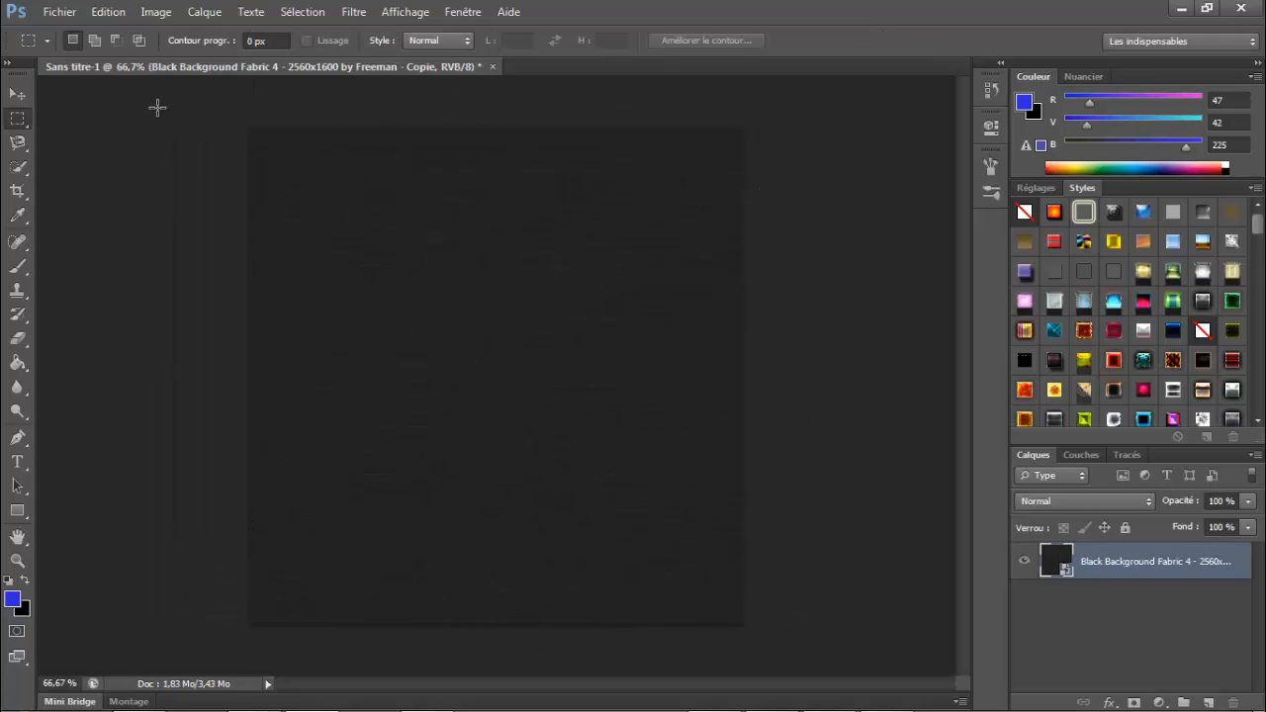
# - Place the gs3_0195 logo image from the desktop's Txte PNG folder above the fabric background
pyautogui.click(52, 16)
pyautogui.click(95, 314)
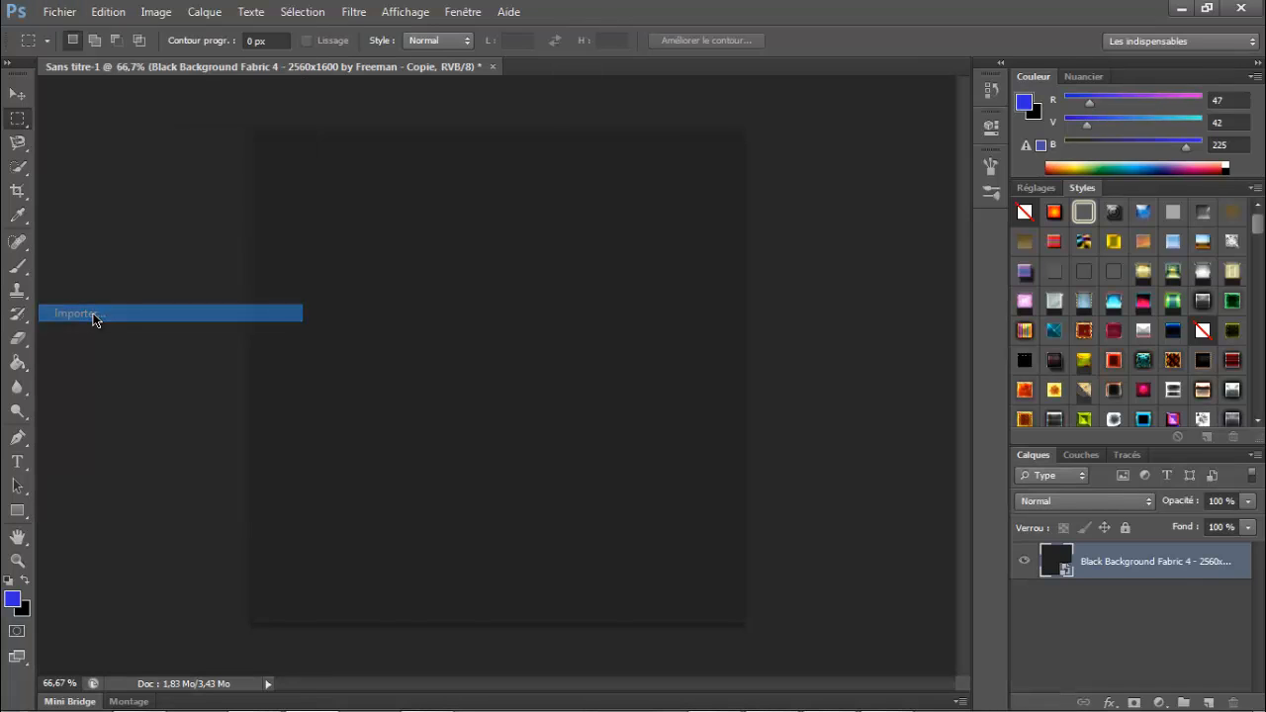
pyautogui.click(59, 163)
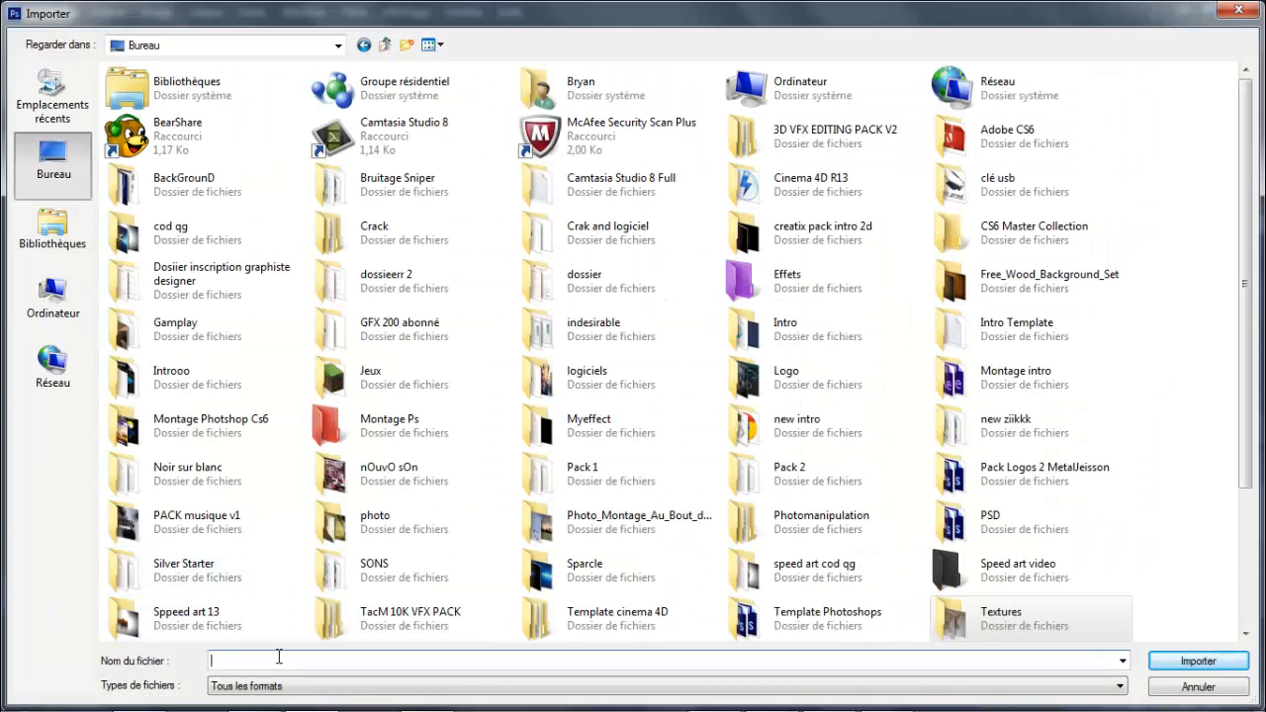
pyautogui.write('T')
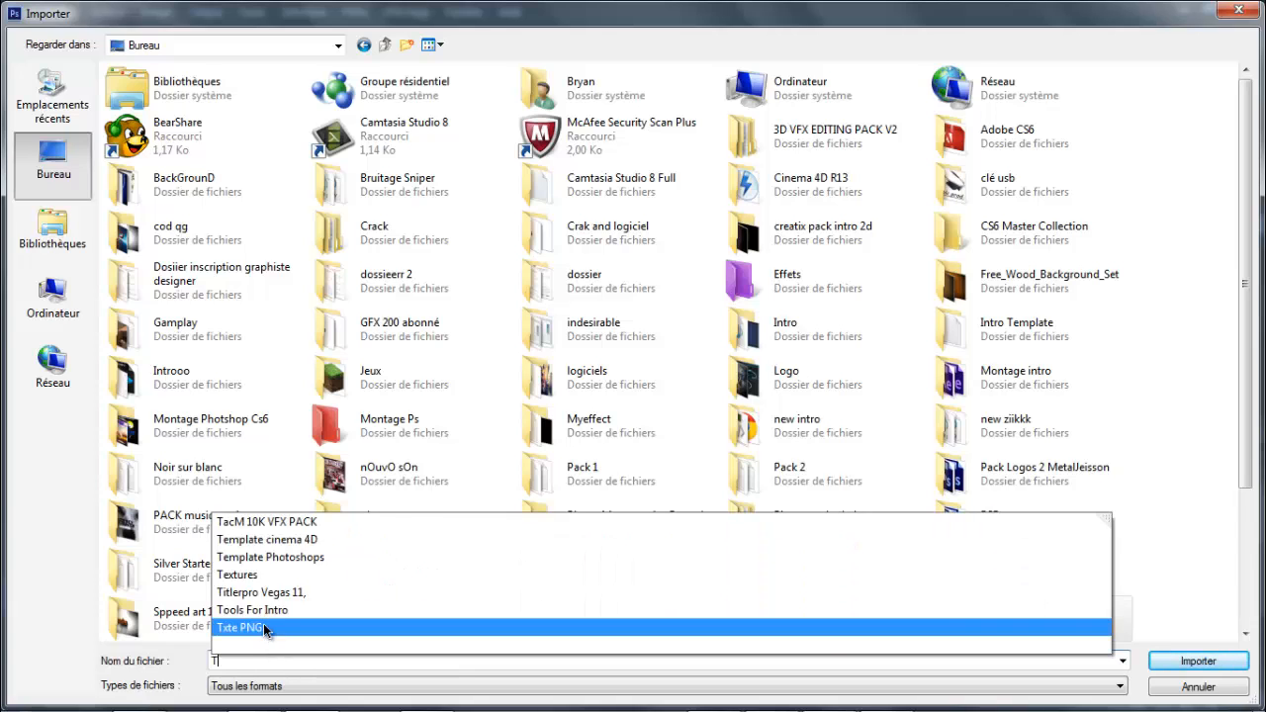
pyautogui.click(239, 627)
pyautogui.click(1198, 661)
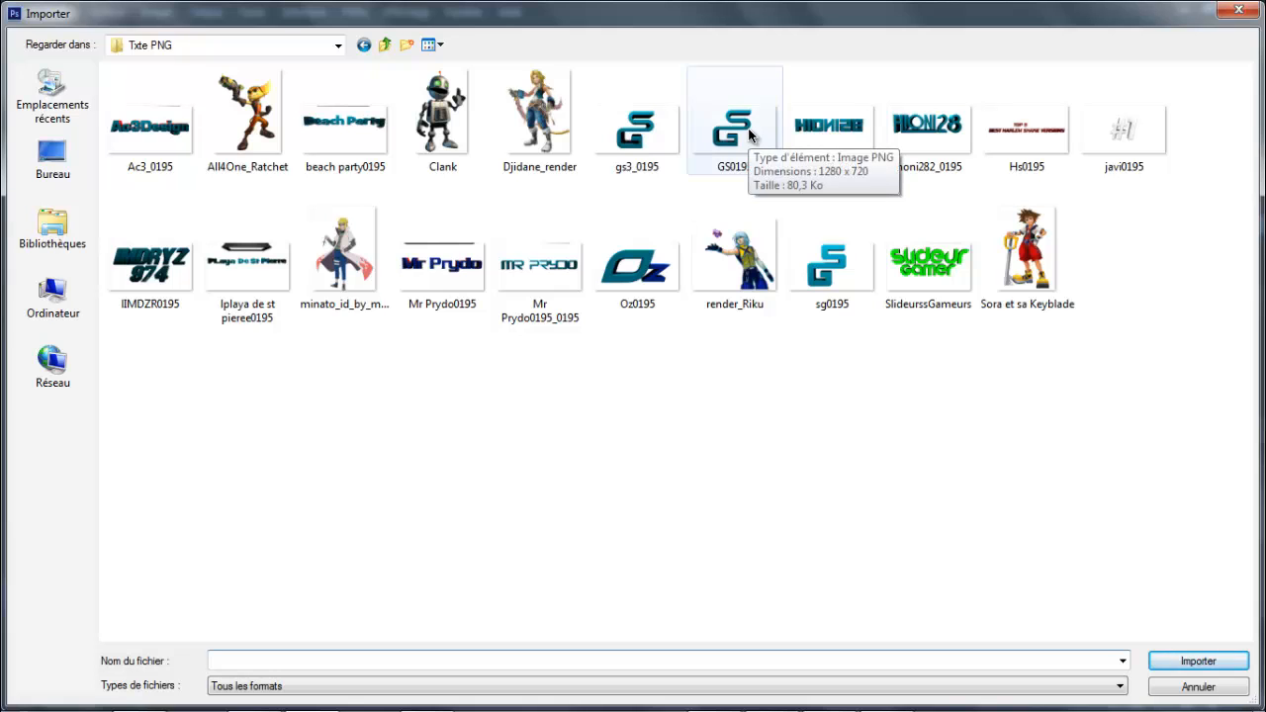
pyautogui.doubleClick(665, 135)
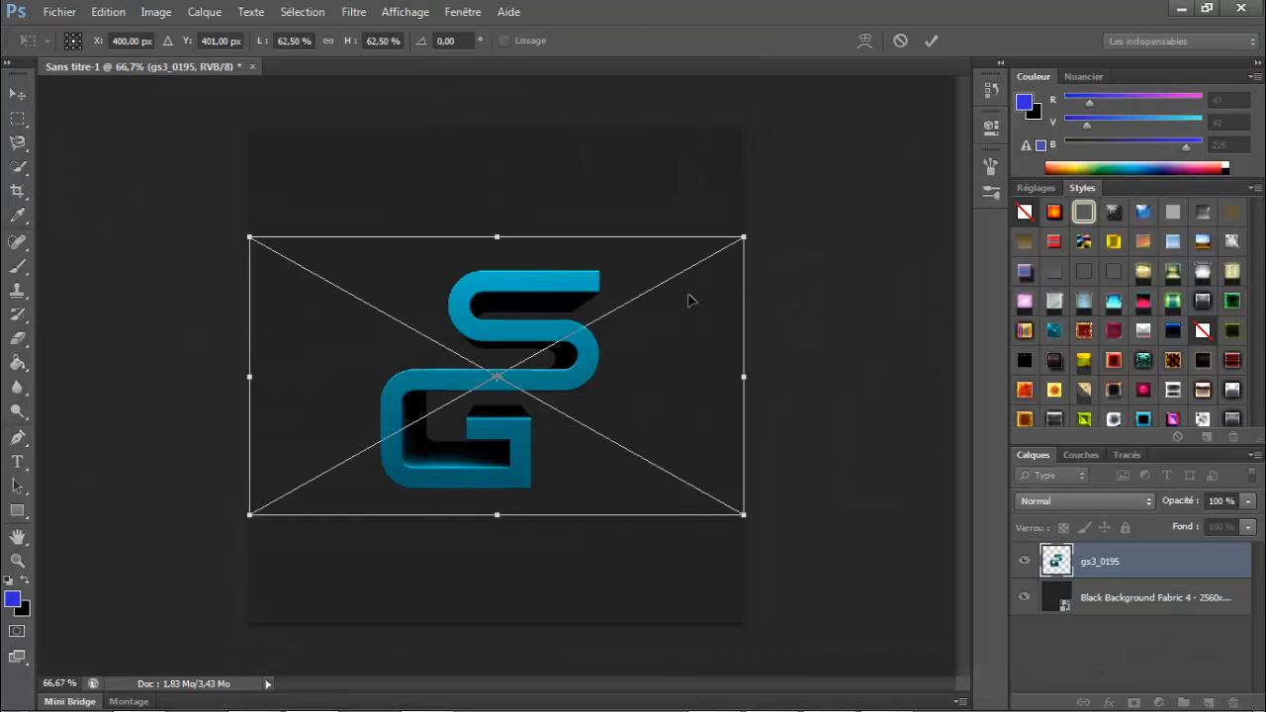
# - Enlarge the placed logo to about 74% width and 77% height, and apply the transformation
pyautogui.moveTo(250, 514); pyautogui.dragTo(199, 526)
pyautogui.moveTo(745, 527); pyautogui.dragTo(783, 546)
pyautogui.moveTo(489, 224); pyautogui.dragTo(486, 198)
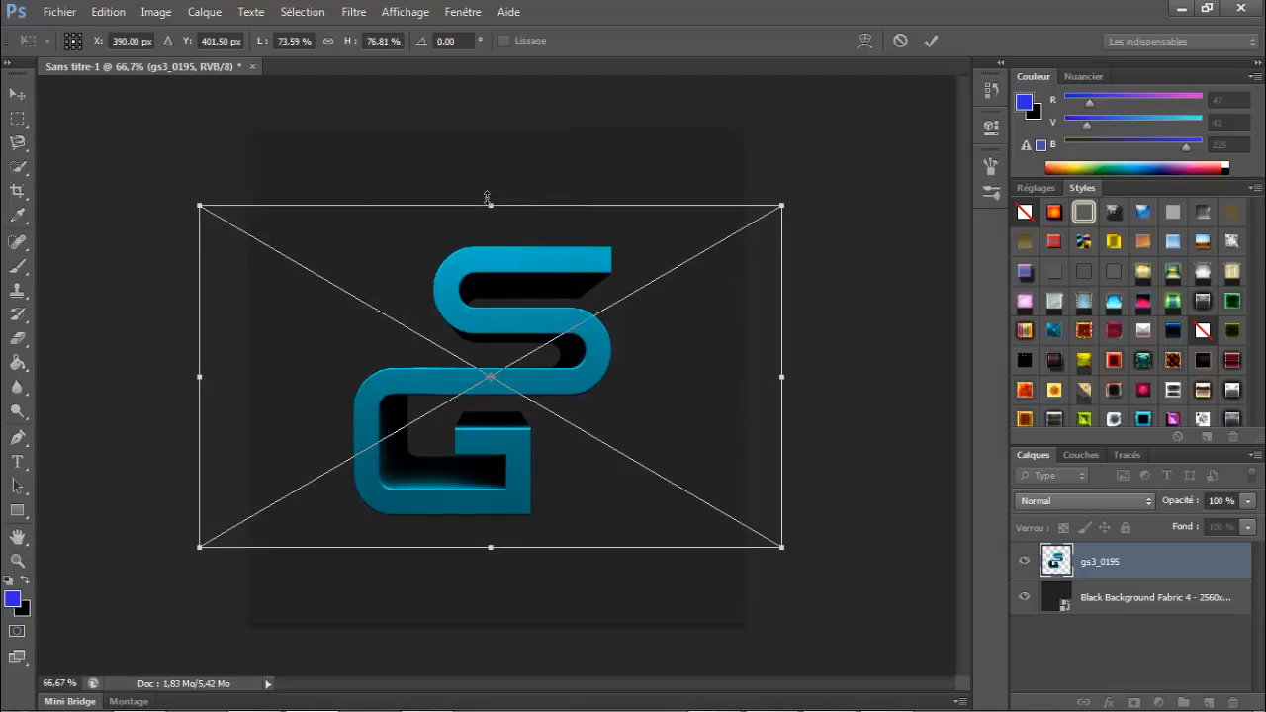
pyautogui.press('Return')
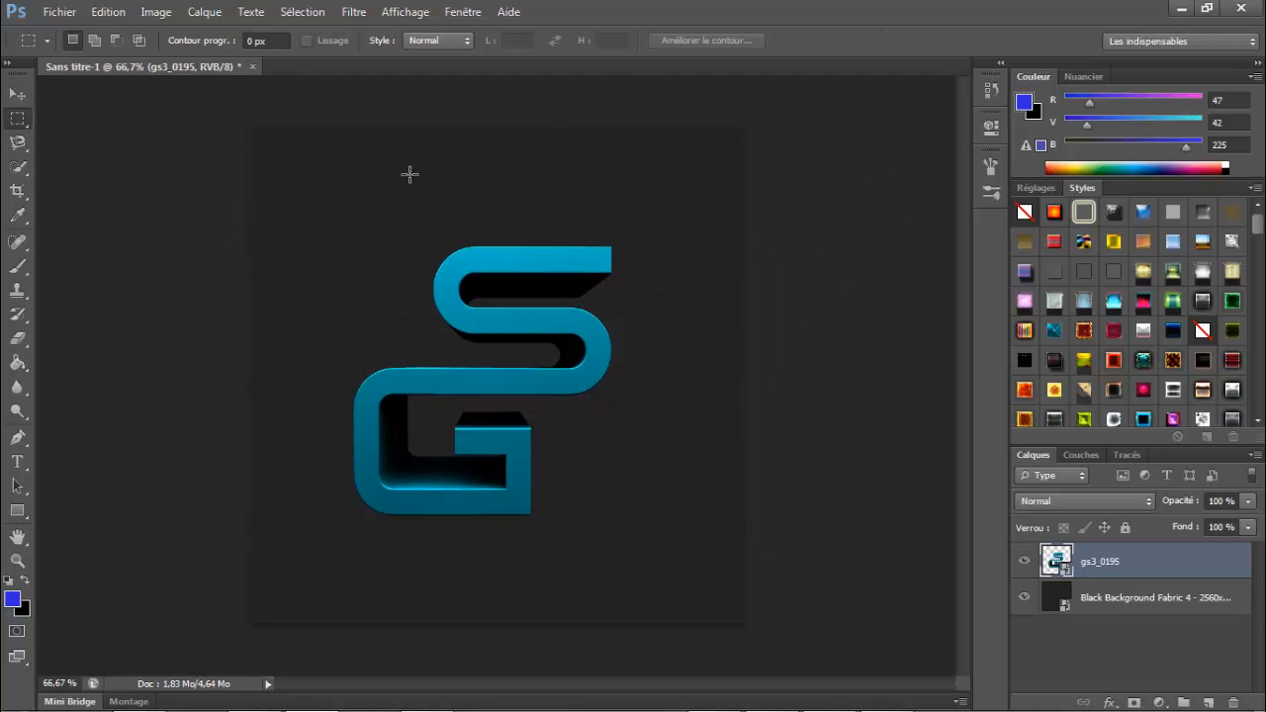
# - Place the grey scratched texture named 2 from the desktop's Textures folder above the logo
pyautogui.click(60, 11)
pyautogui.click(63, 312)
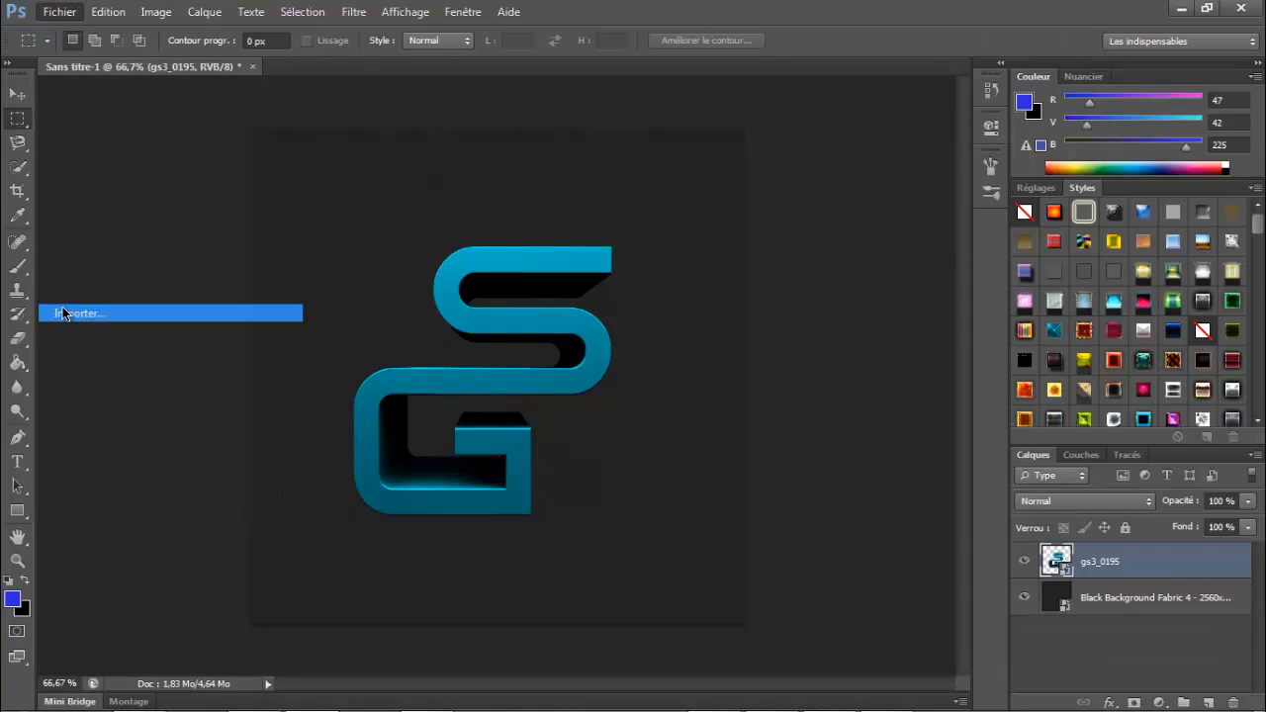
pyautogui.click(54, 163)
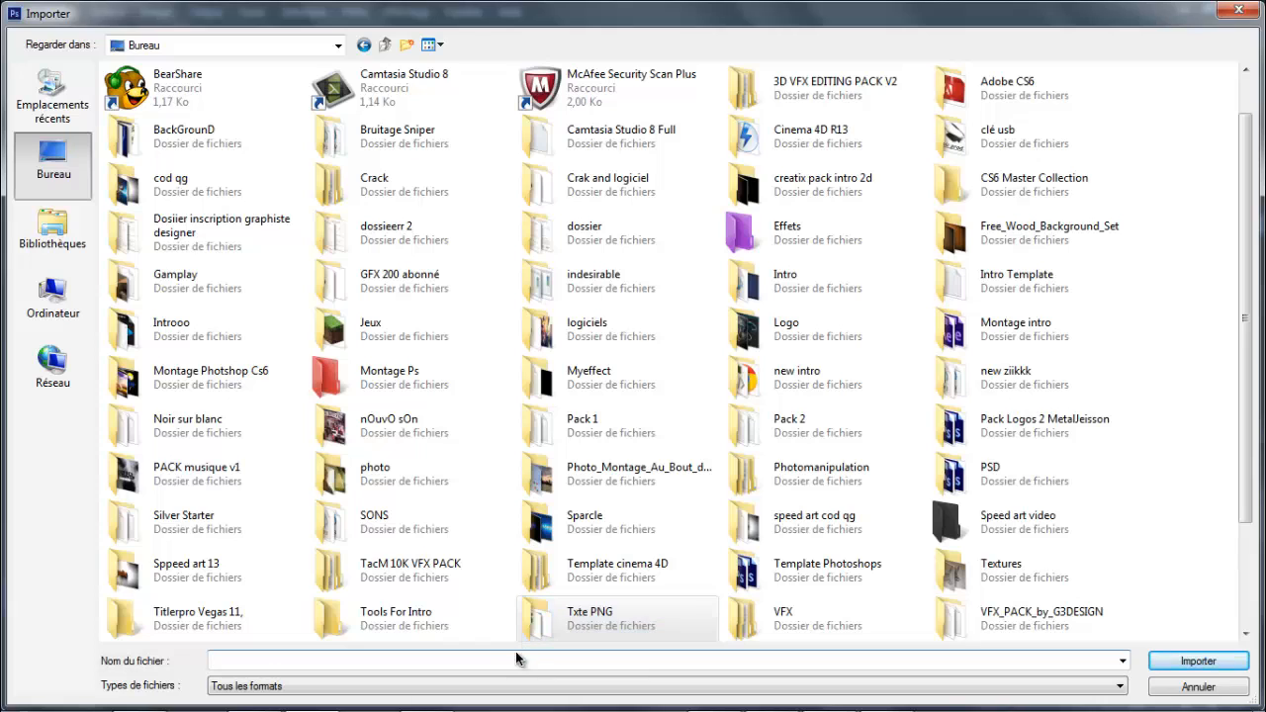
pyautogui.write('TX')
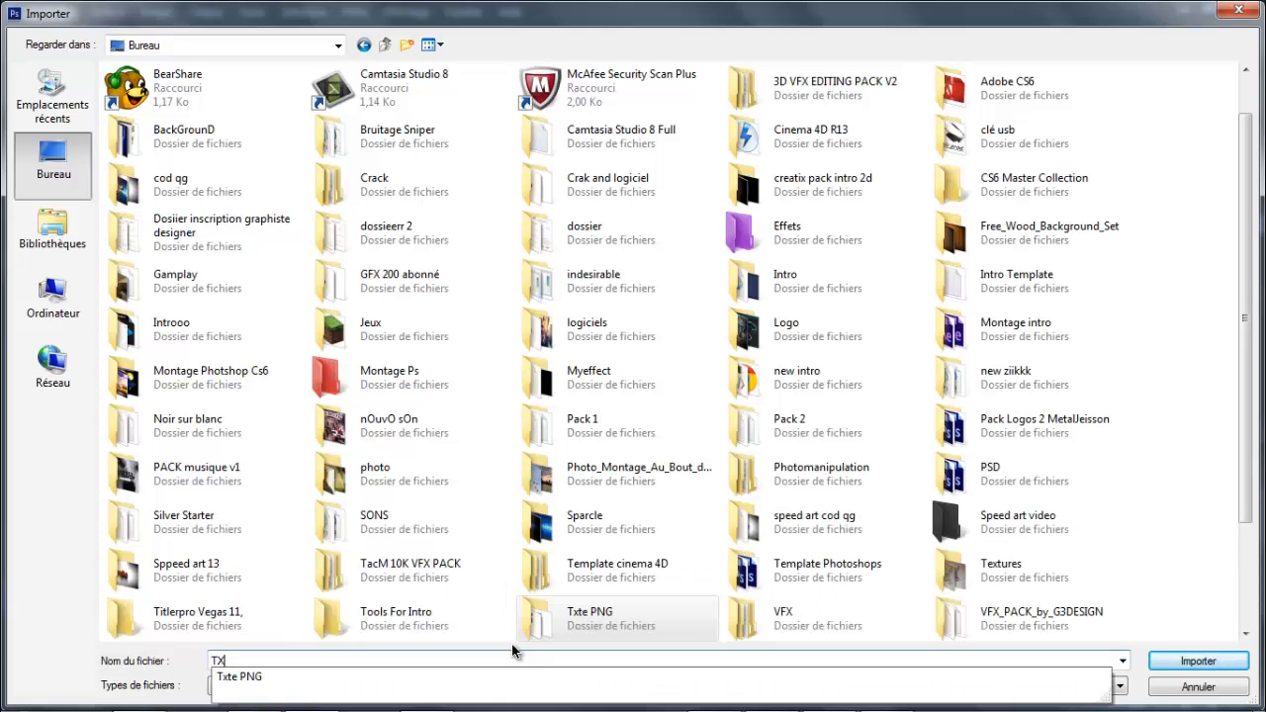
pyautogui.press('BackSpace')
pyautogui.press('BackSpace')
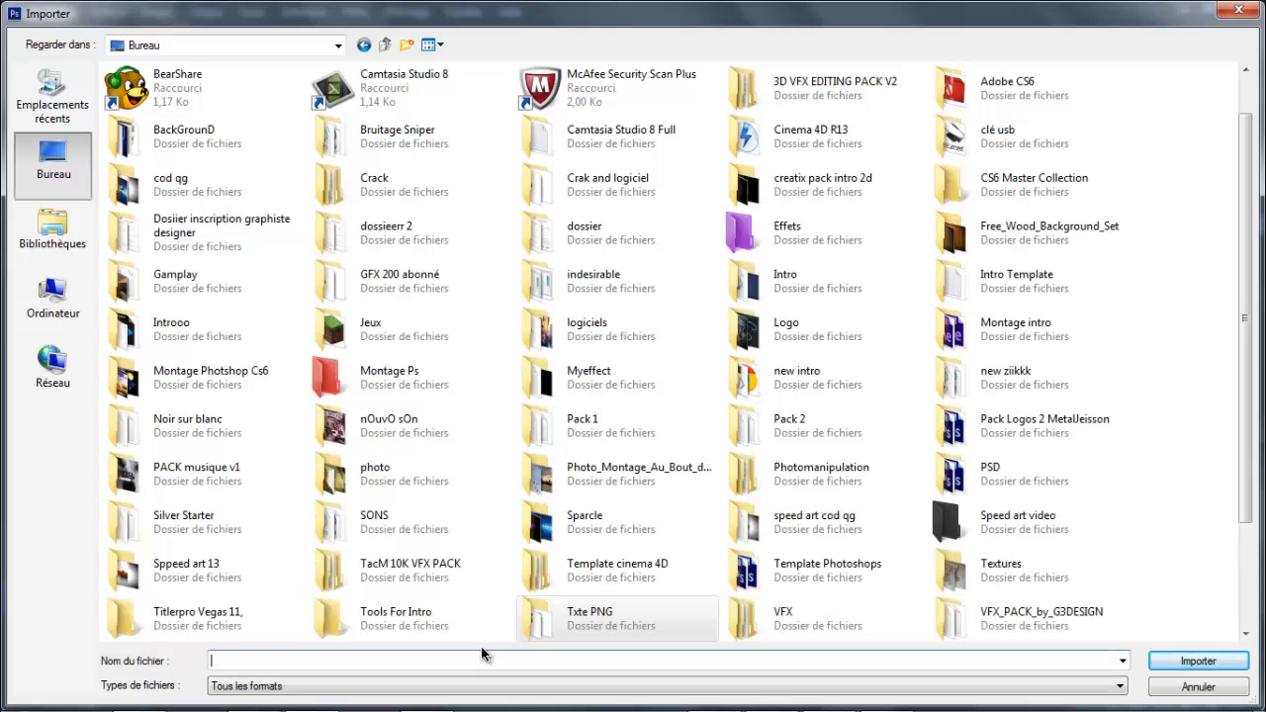
pyautogui.press('capslock')
pyautogui.write('te')
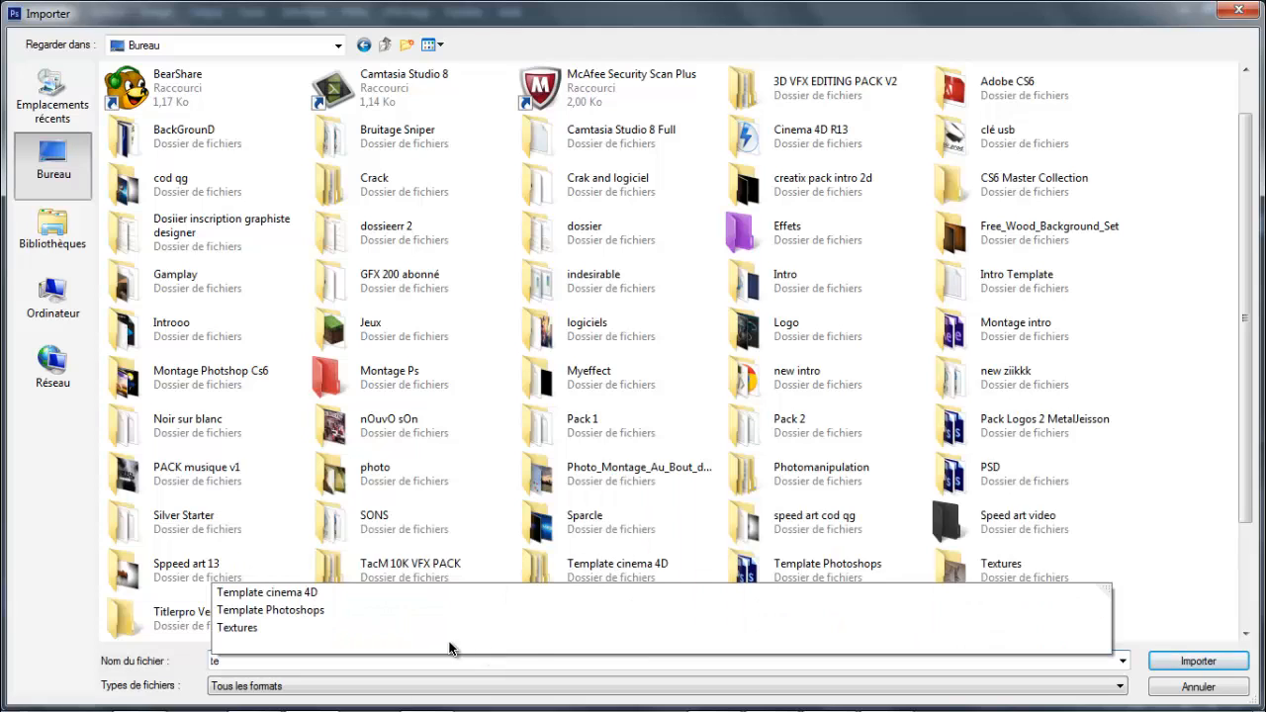
pyautogui.click(344, 627)
pyautogui.click(1206, 665)
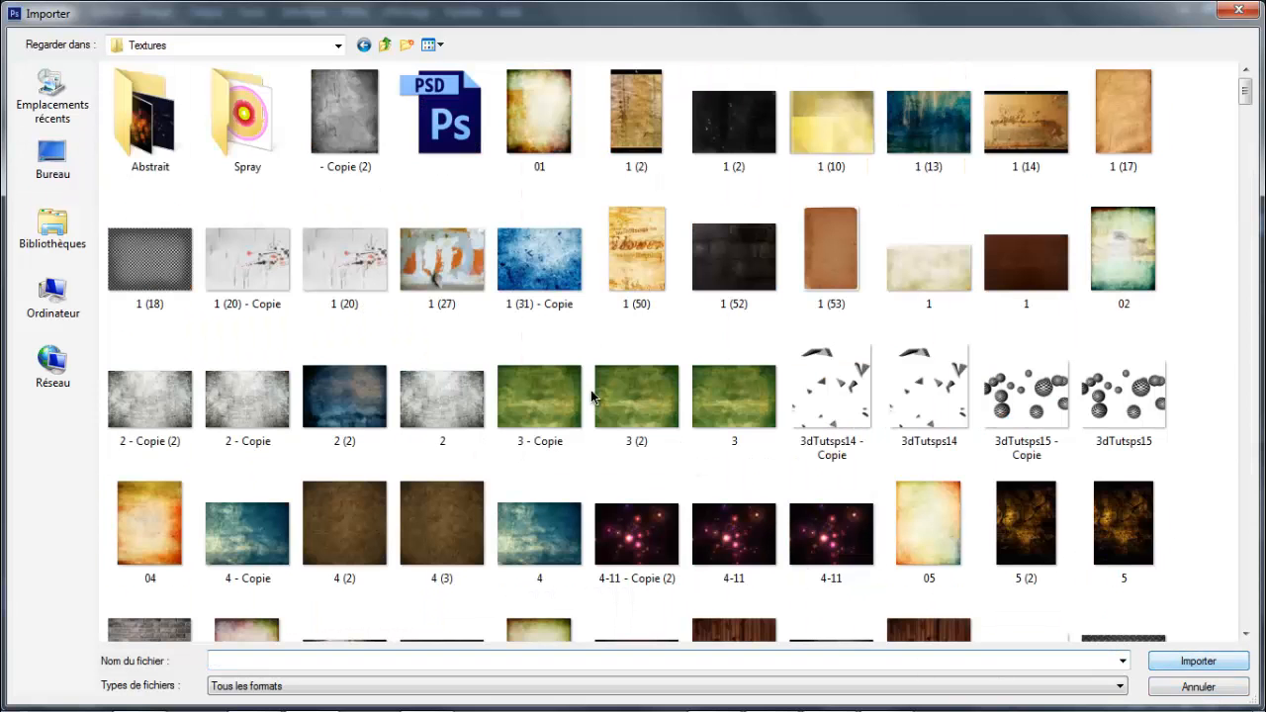
pyautogui.click(443, 400)
pyautogui.doubleClick(443, 399)
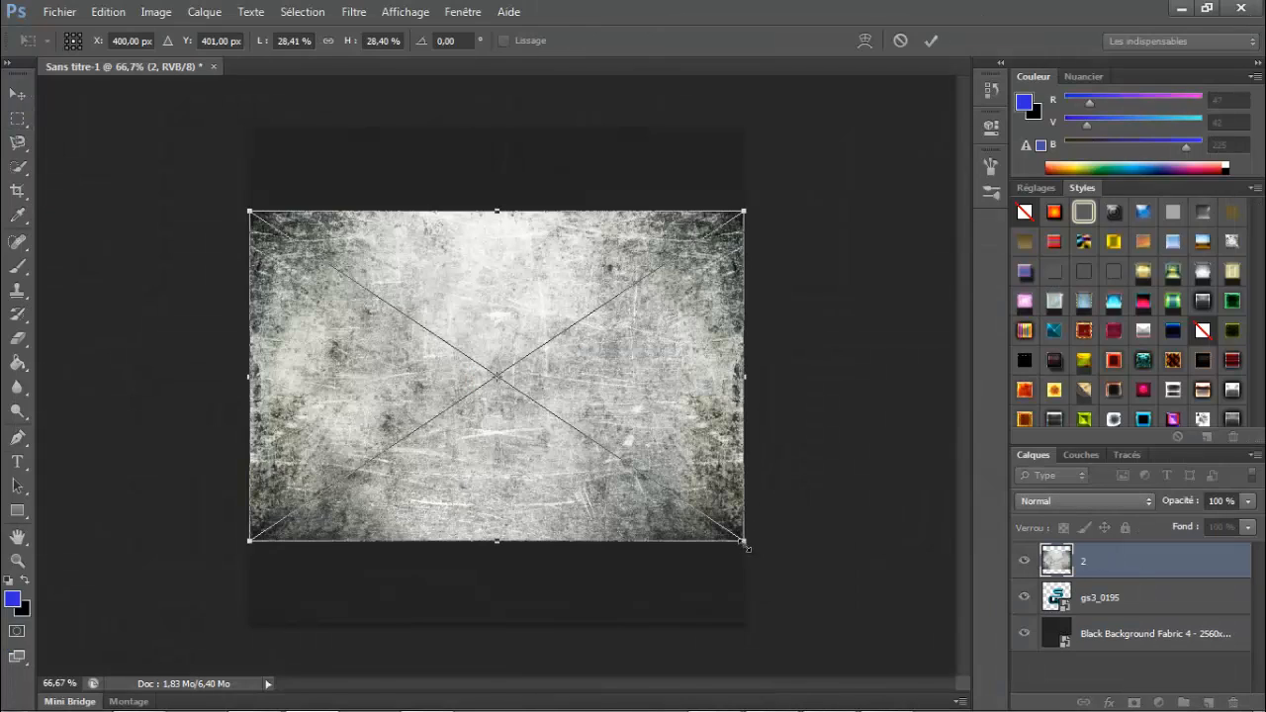
# - Shrink the placed scratched texture to about 18% width and 24% height over the logo, and apply the transformation
pyautogui.moveTo(746, 547); pyautogui.dragTo(626, 526)
pyautogui.moveTo(249, 212); pyautogui.dragTo(318, 246)
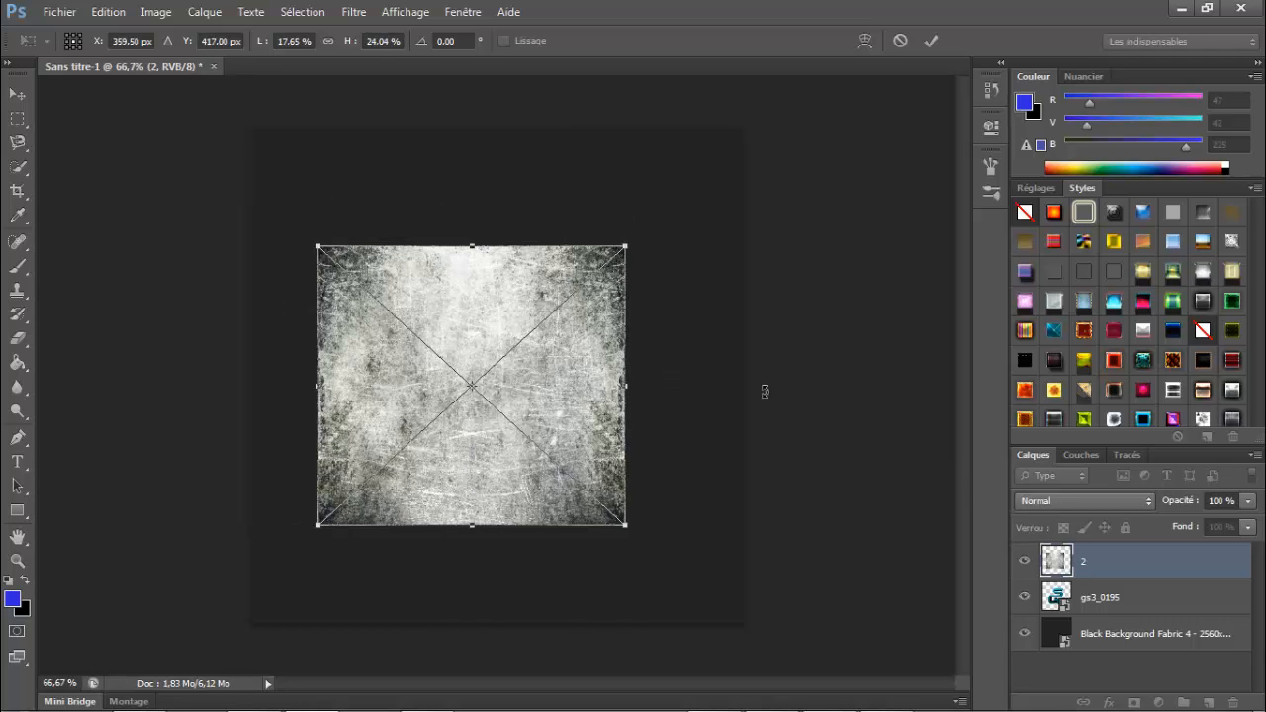
pyautogui.press('Return')
pyautogui.press('m')
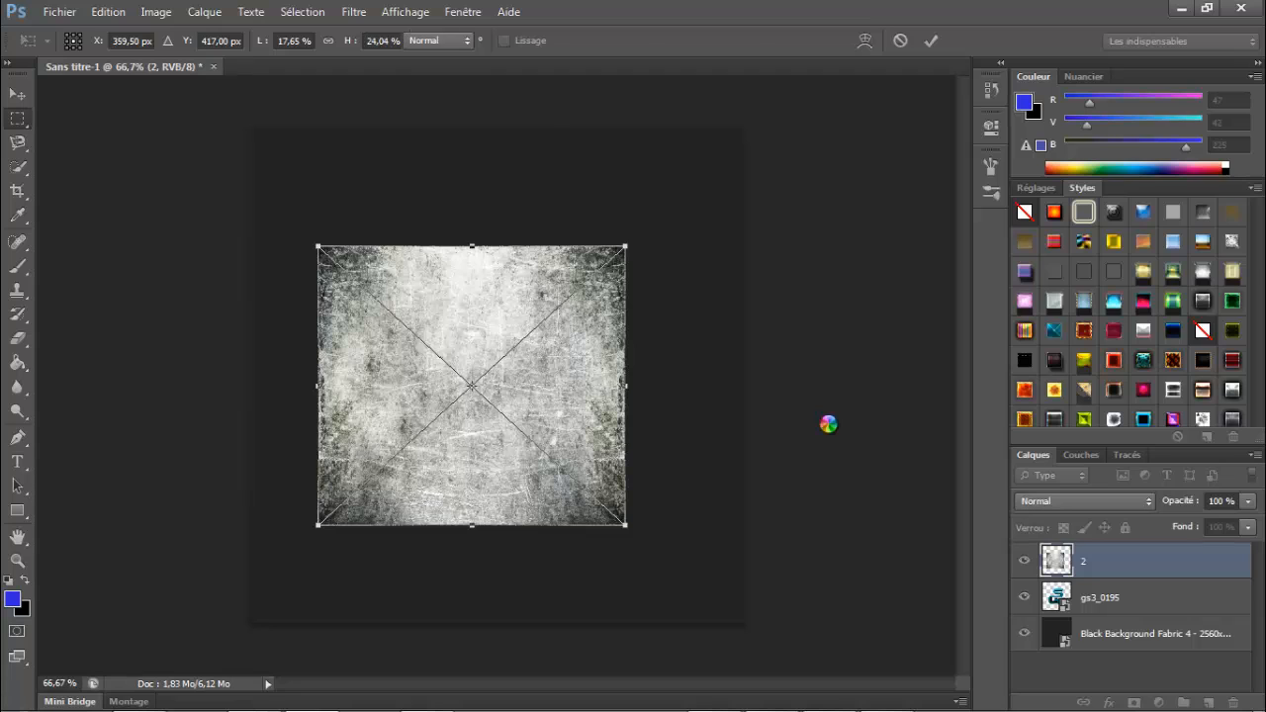
# - Clip the scratched texture layer to the logo with a clipping mask and set its blend mode to Incrustation
pyautogui.rightClick(1087, 561)
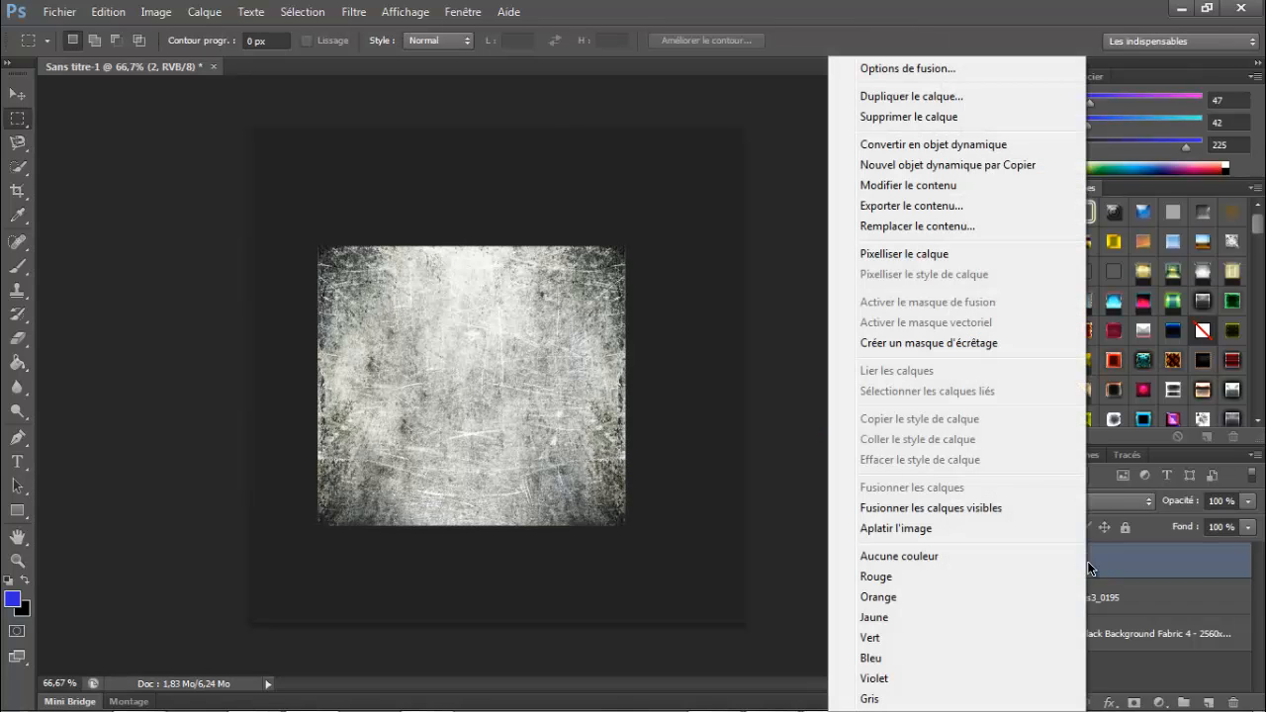
pyautogui.click(919, 343)
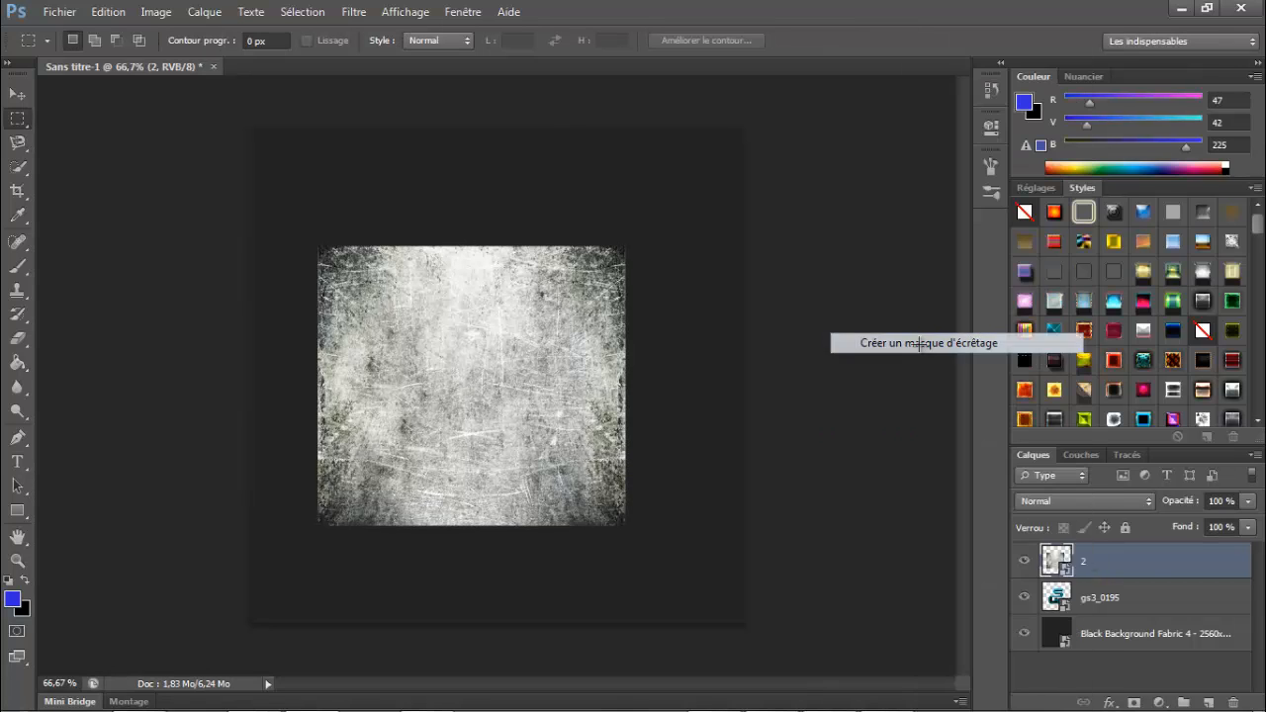
pyautogui.click(1112, 500)
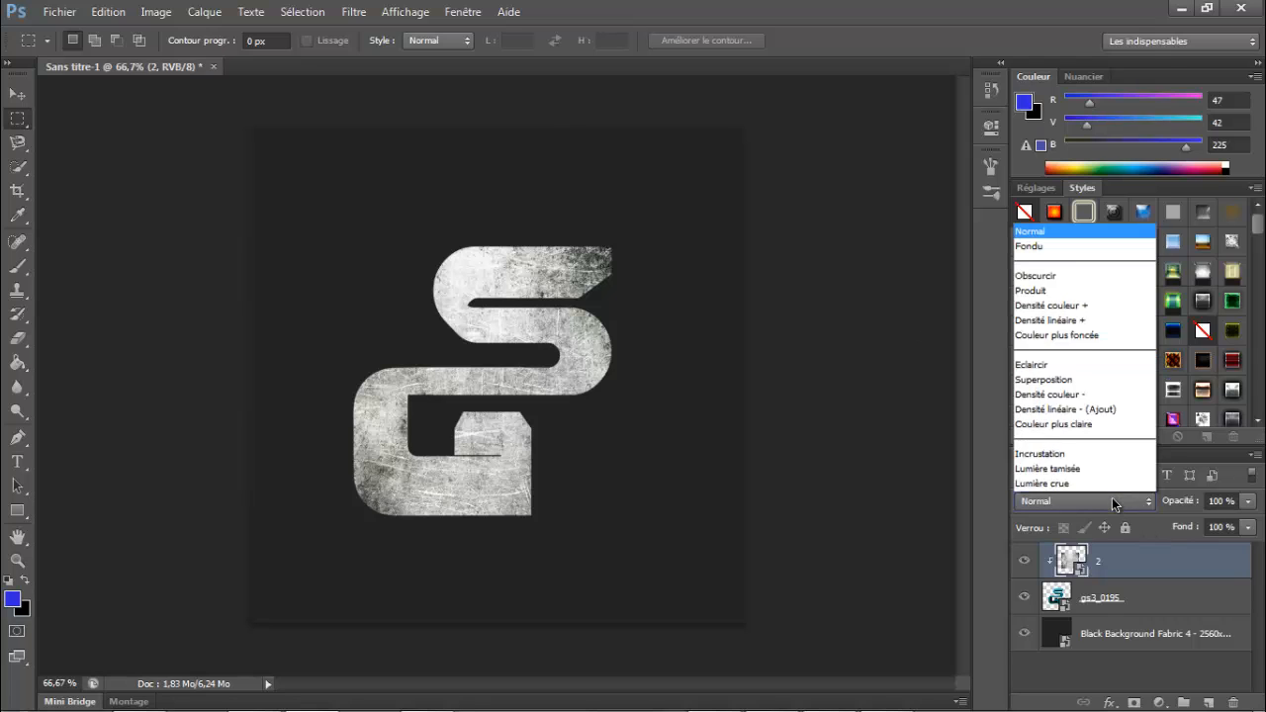
pyautogui.click(1047, 245)
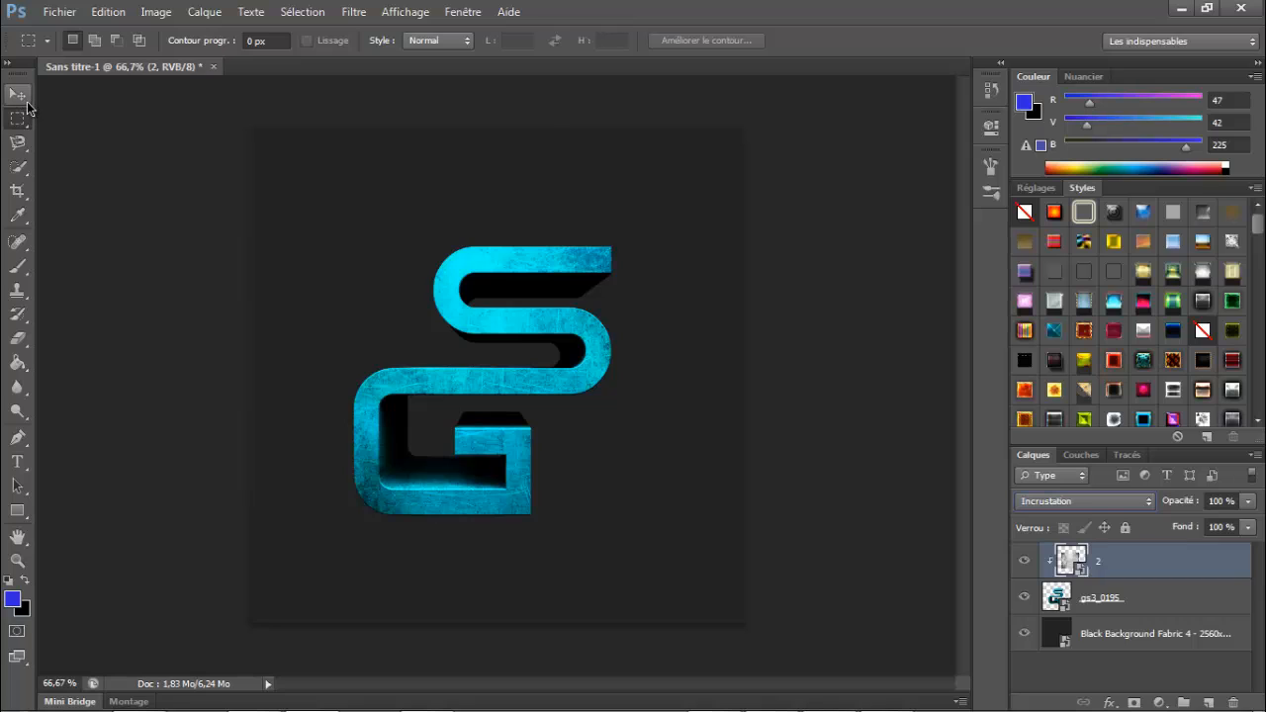
# - Duplicate the gs3_0195 logo layer
pyautogui.click(18, 93)
pyautogui.moveTo(512, 397); pyautogui.dragTo(545, 405)
pyautogui.click(1117, 605)
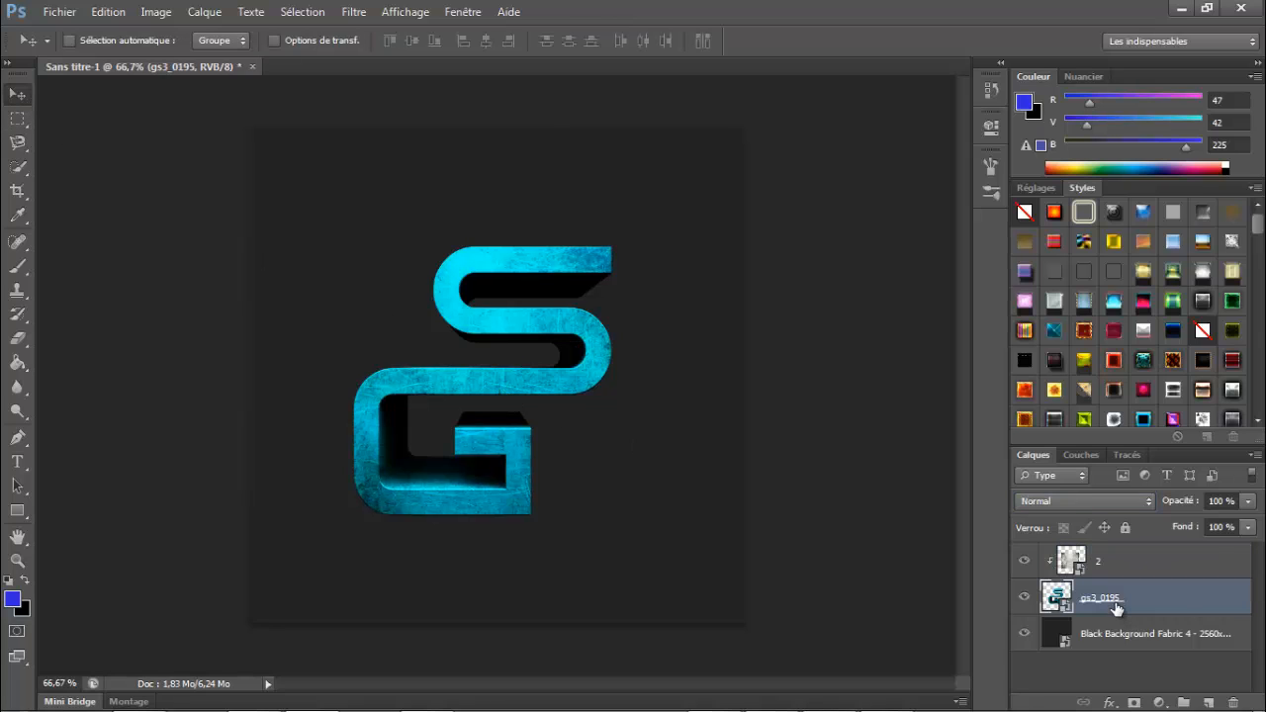
pyautogui.moveTo(1124, 602); pyautogui.dragTo(1212, 701)
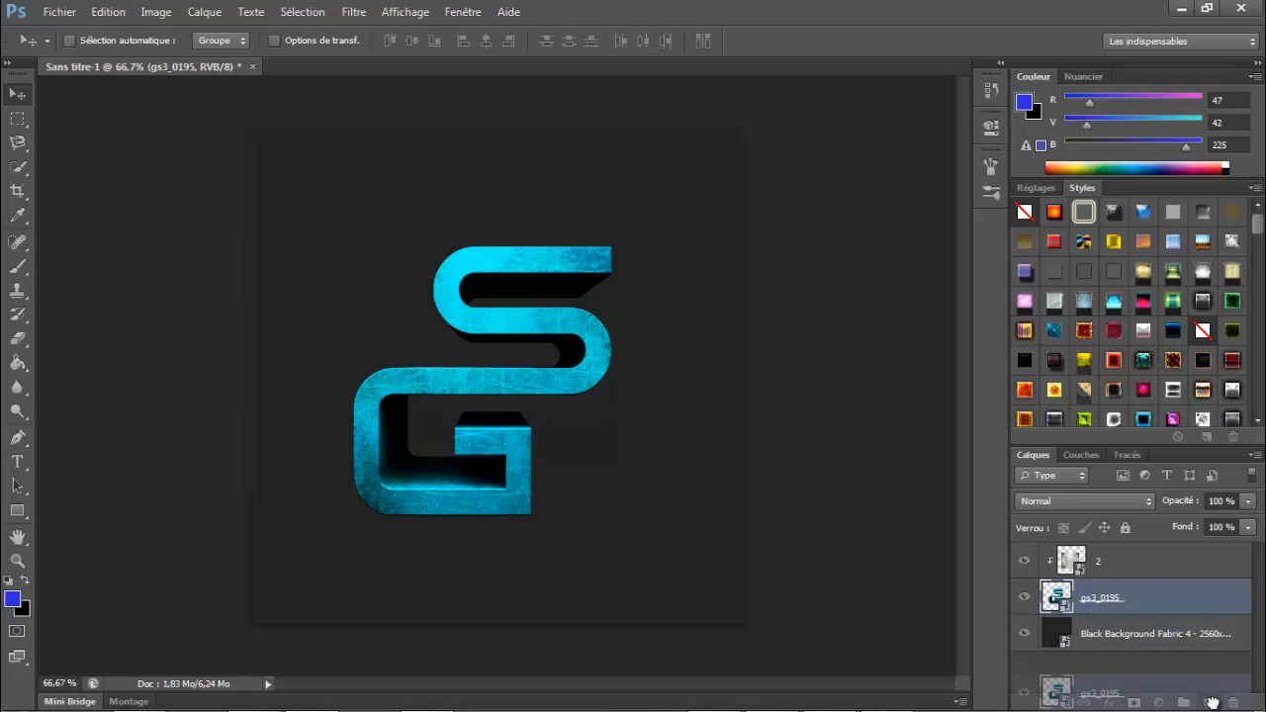
pyautogui.moveTo(1211, 703); pyautogui.dragTo(1209, 704)
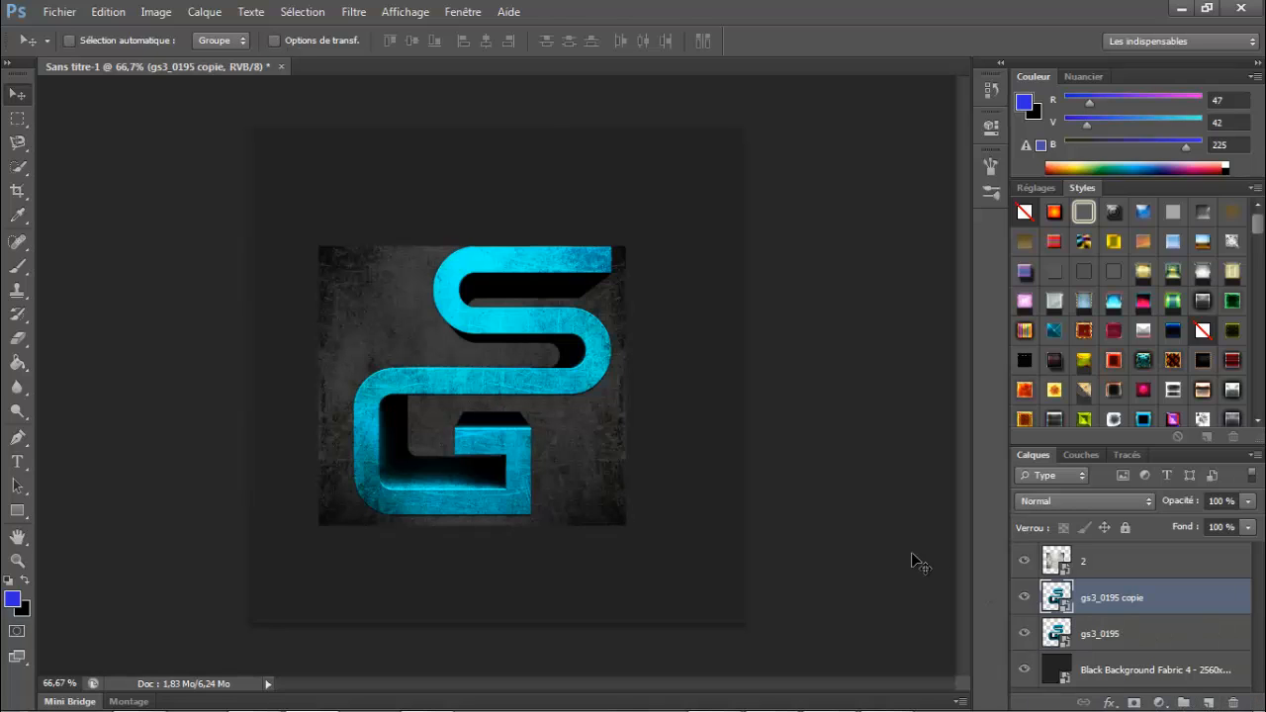
# - Place the logo copy above texture layer 2 and clip the texture to the original gs3_0195 logo
pyautogui.moveTo(1100, 598); pyautogui.dragTo(1098, 562)
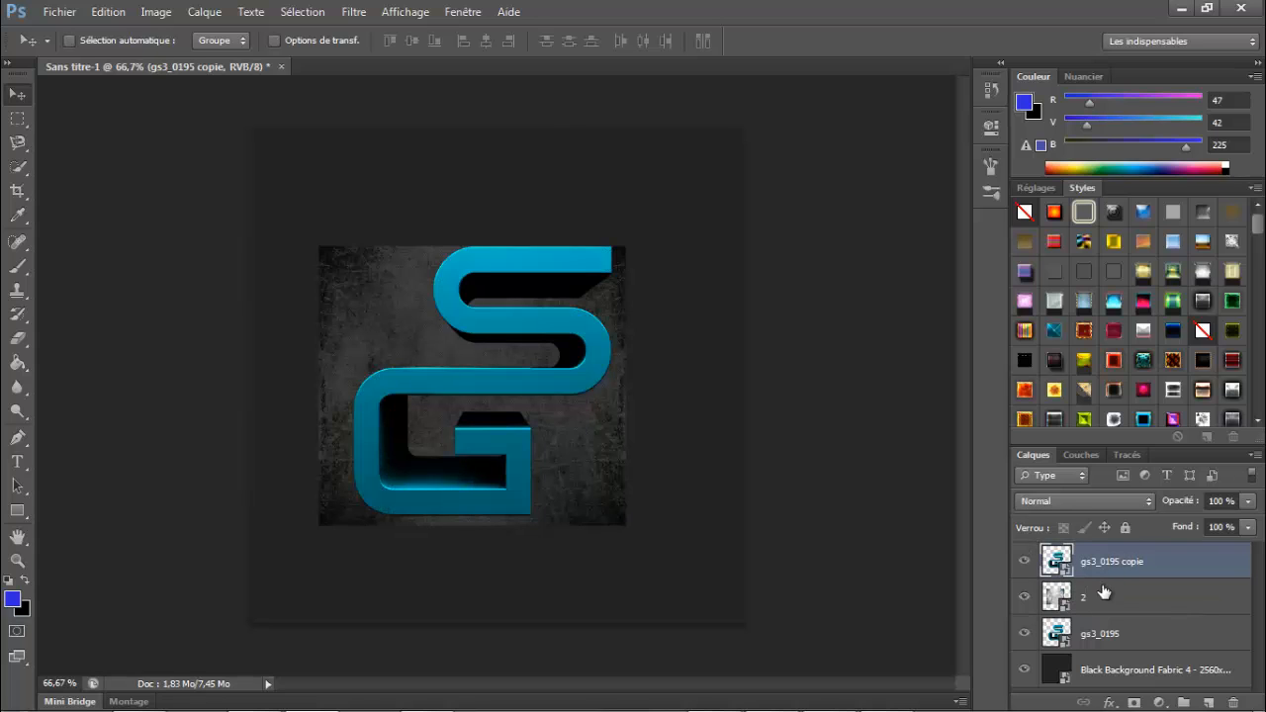
pyautogui.rightClick(1103, 605)
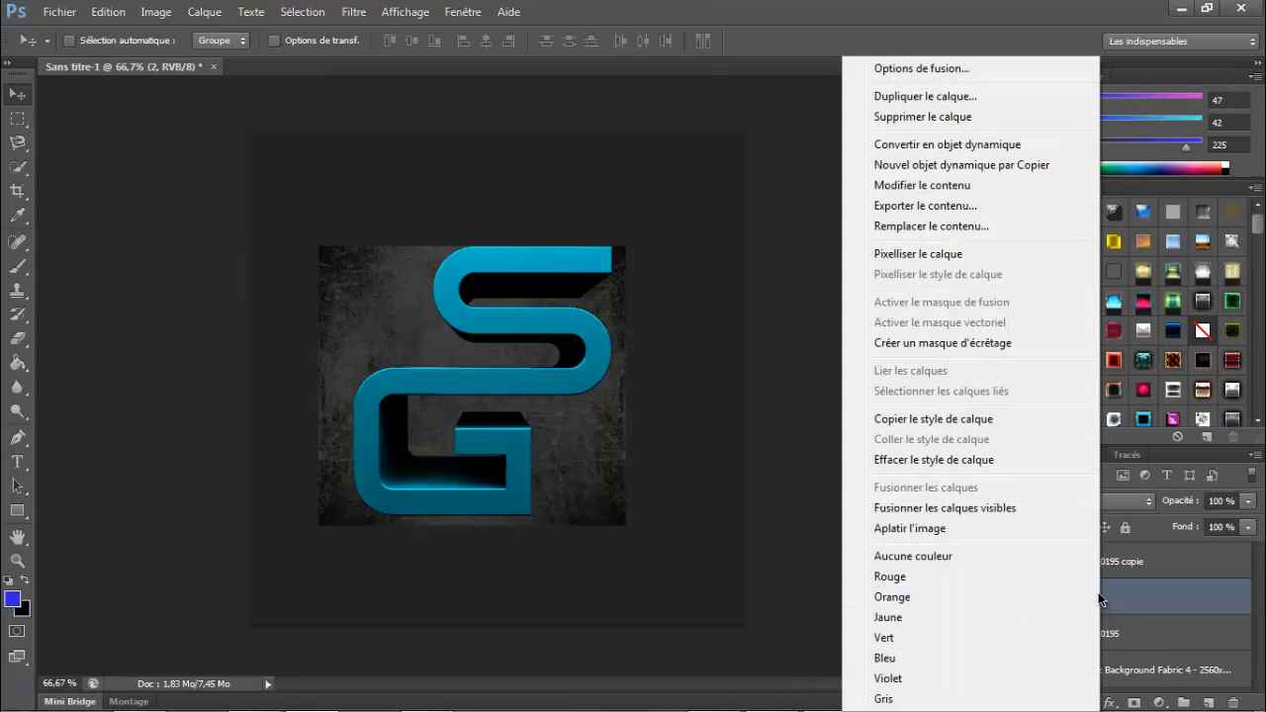
pyautogui.click(958, 342)
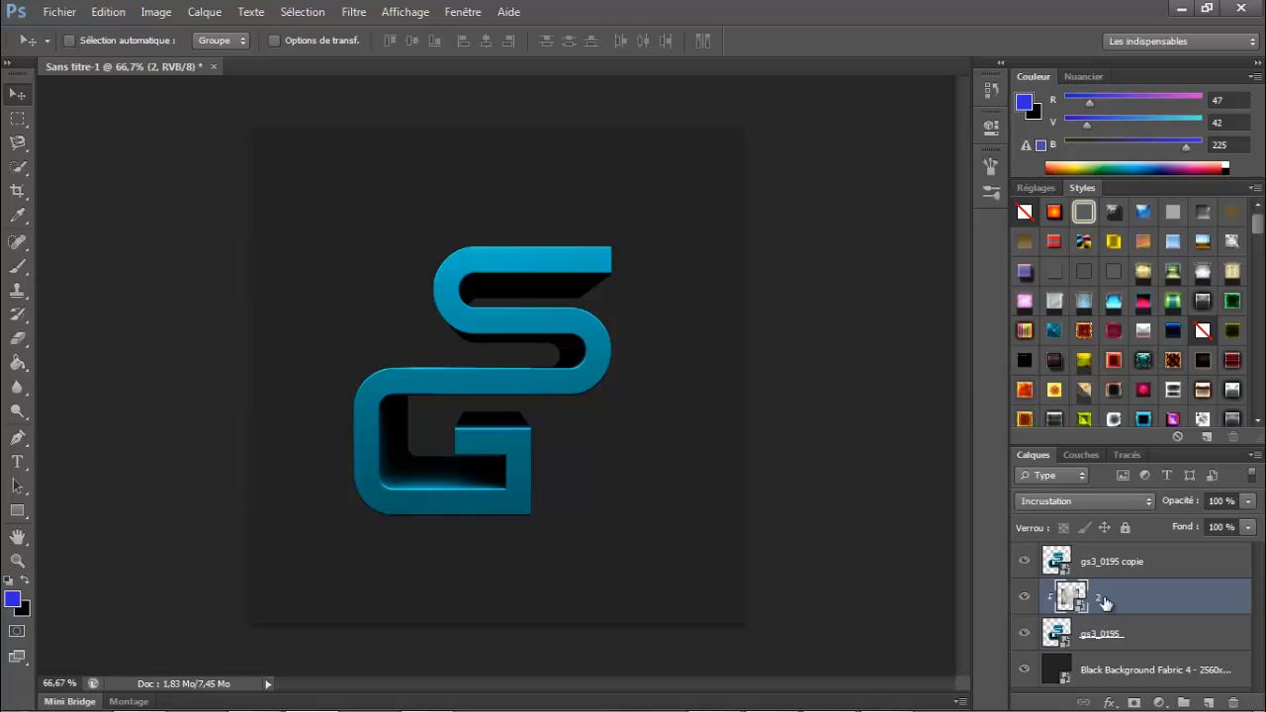
# - Return texture layer 2 above the logo copy and clip it to that copy
pyautogui.moveTo(1106, 606); pyautogui.dragTo(1100, 561)
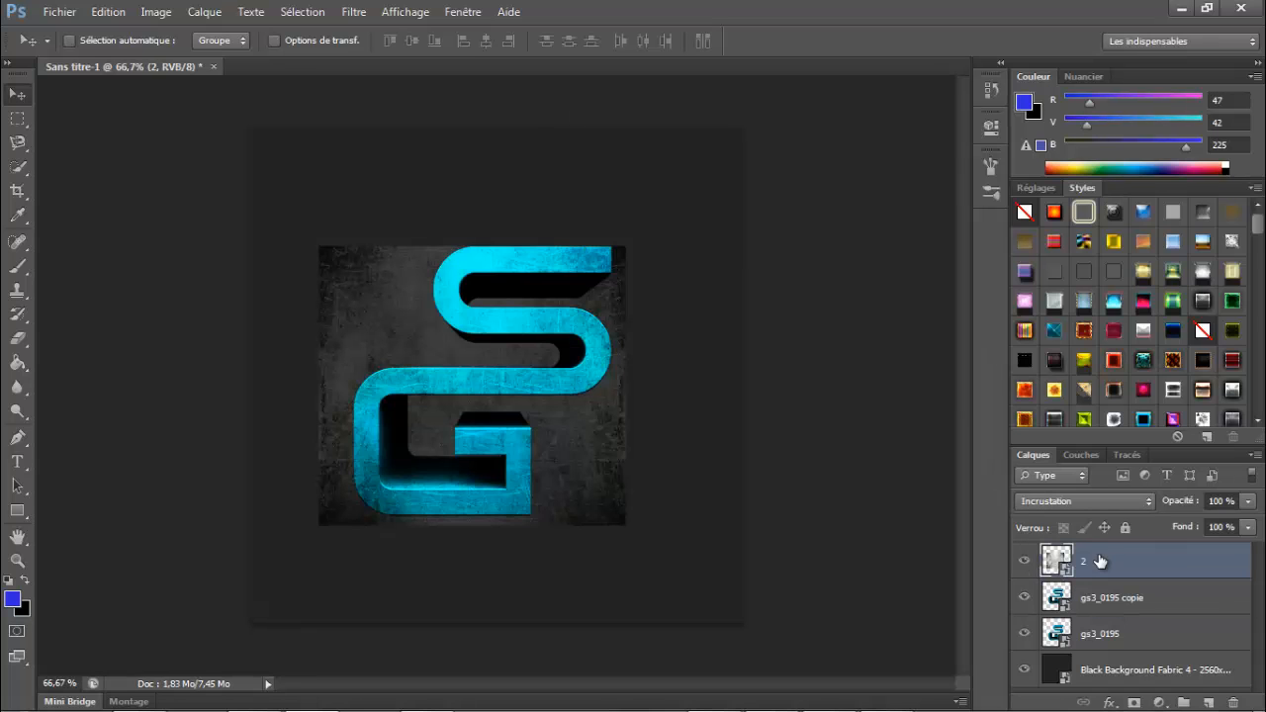
pyautogui.rightClick(1096, 569)
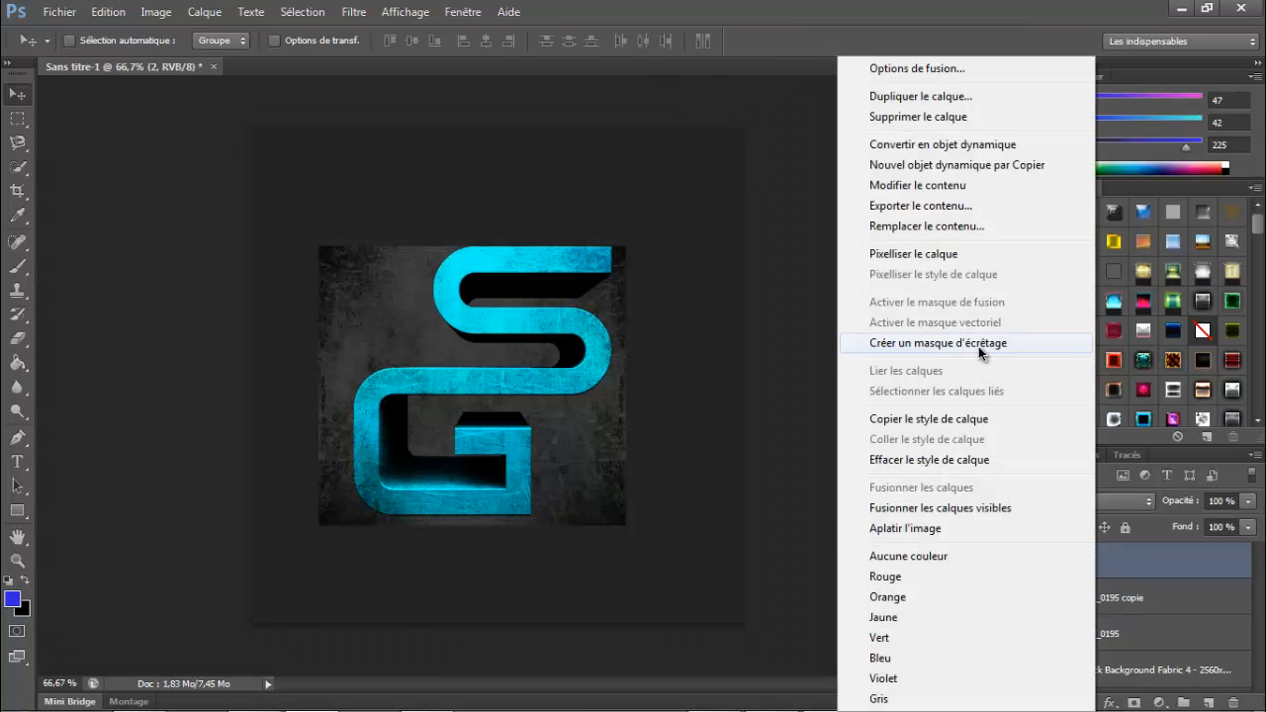
pyautogui.click(978, 347)
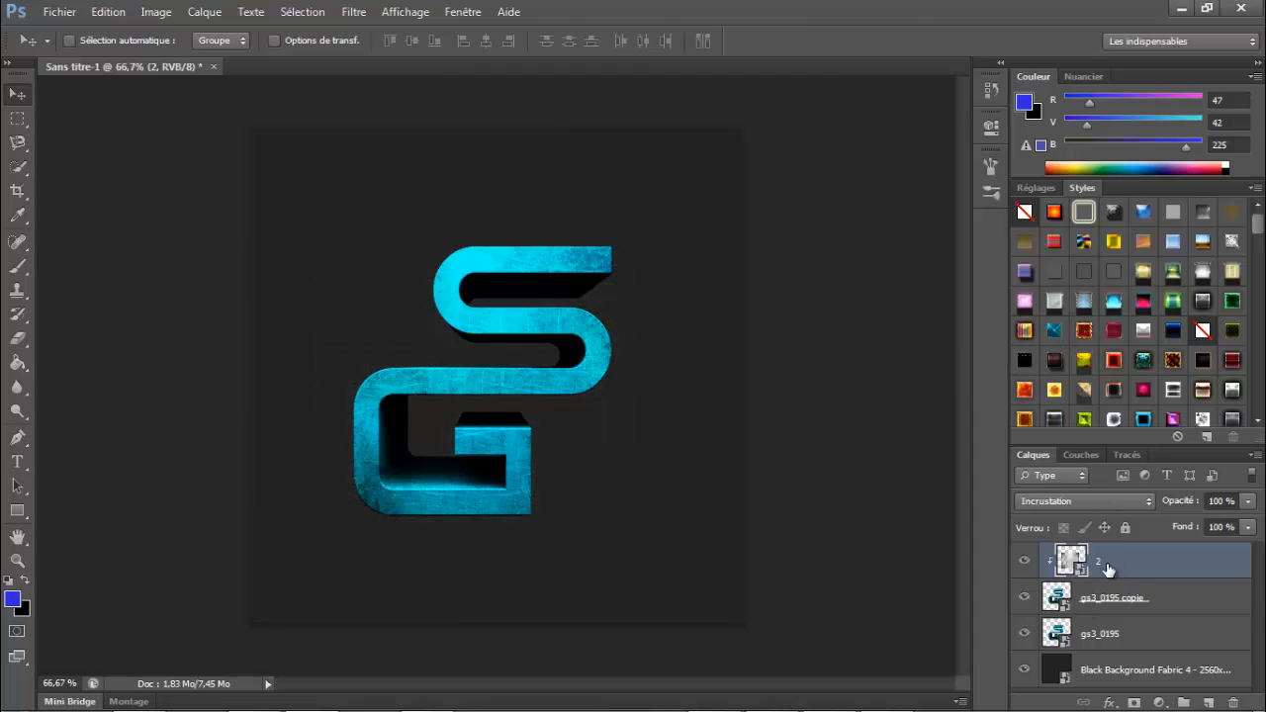
# - Delete the scratched texture layer and the logo copy, leaving the original logo above the fabric background
pyautogui.moveTo(1102, 640)
pyautogui.mouseDown()
pyautogui.moveTo(1099, 521)
pyautogui.moveTo(1104, 641)
pyautogui.mouseUp()
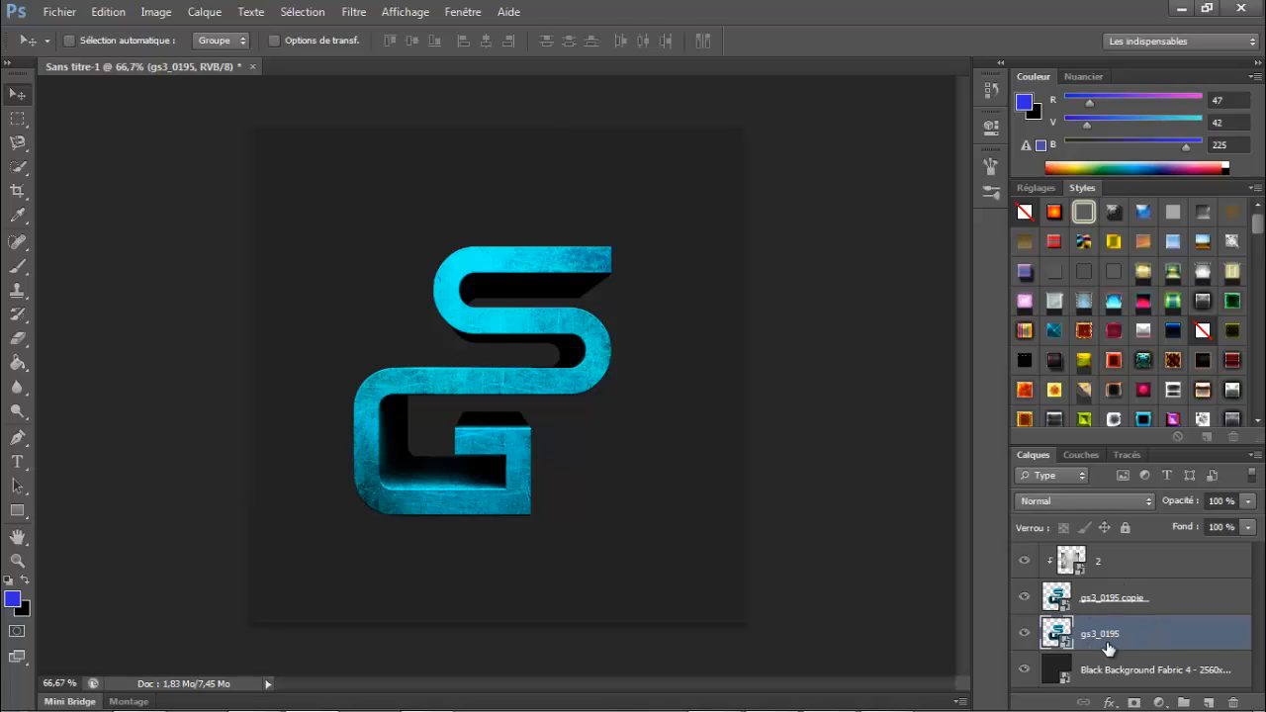
pyautogui.click(1073, 562)
pyautogui.press('Delete')
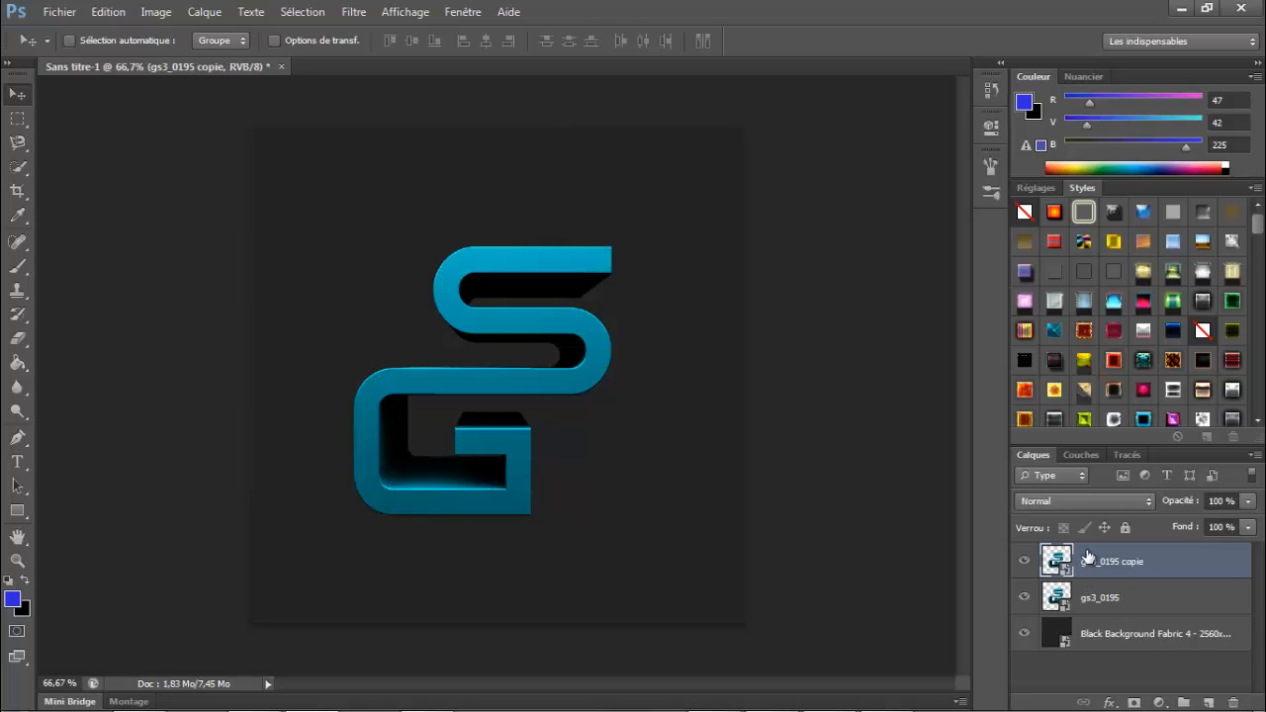
pyautogui.press('Delete')
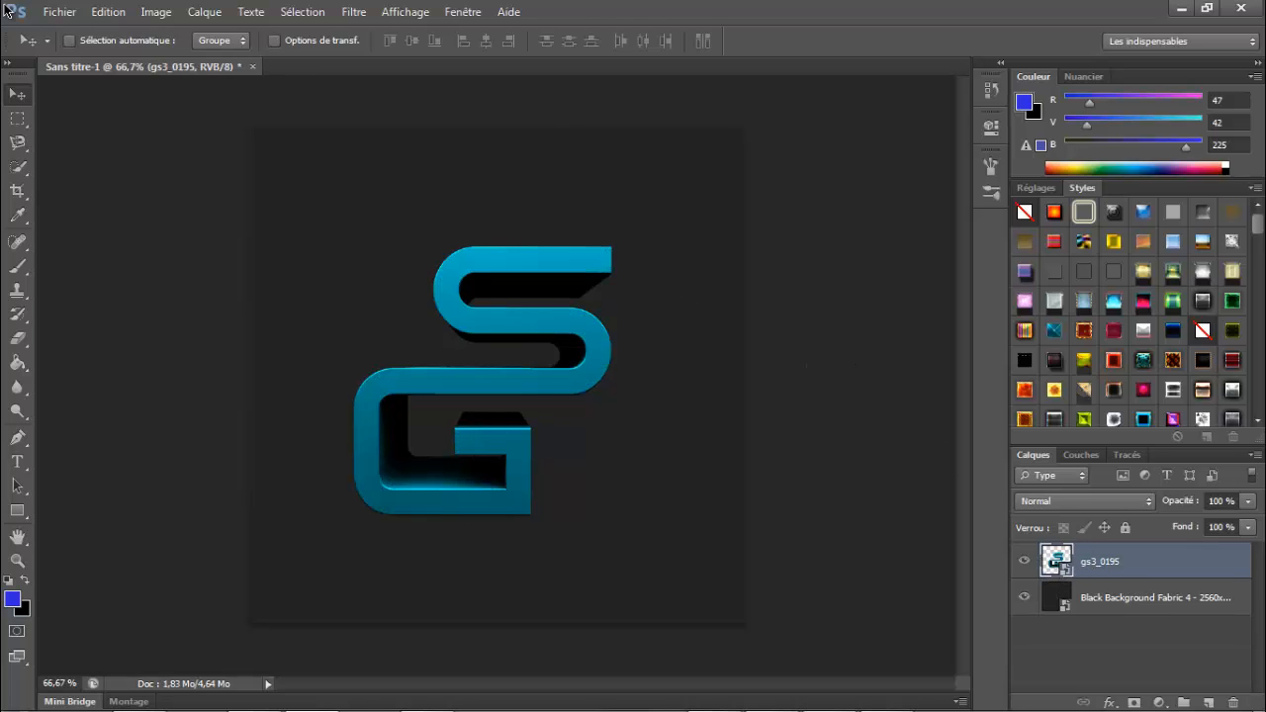
# - Place the grey texture 2 from the Textures folder above the logo, scaled to about 21% width and 26% height
pyautogui.click(61, 14)
pyautogui.click(96, 313)
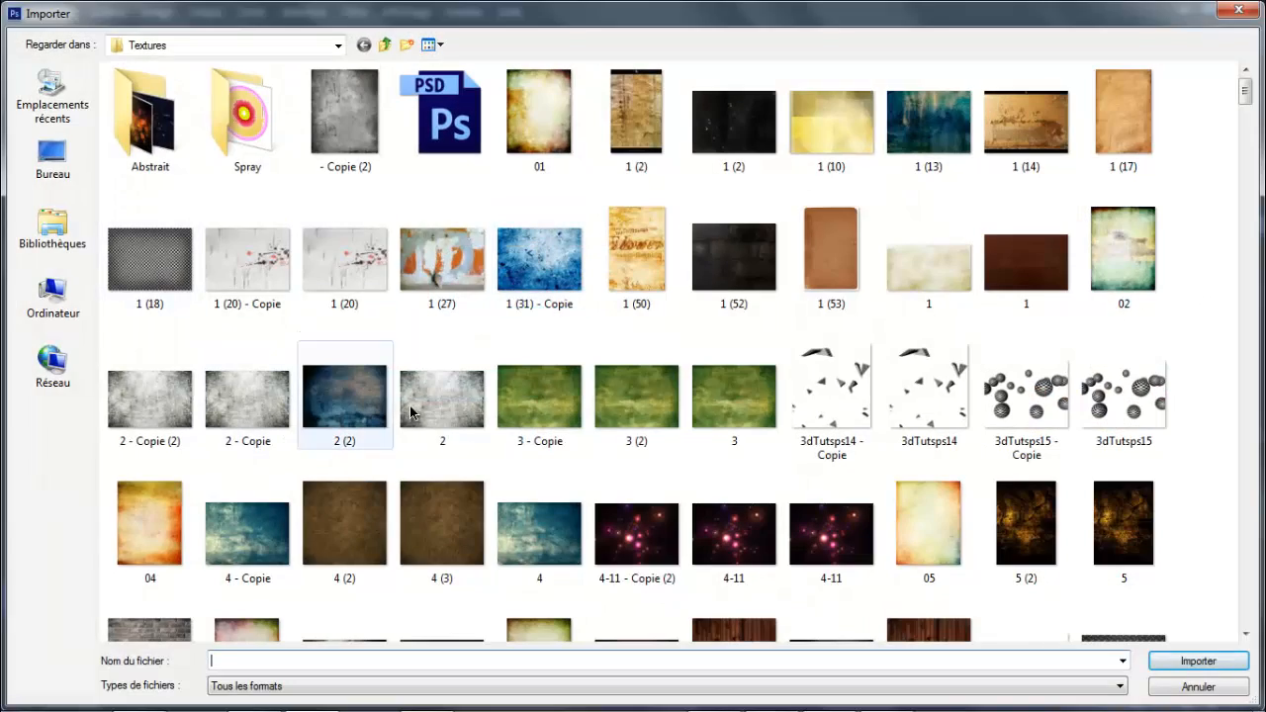
pyautogui.doubleClick(413, 414)
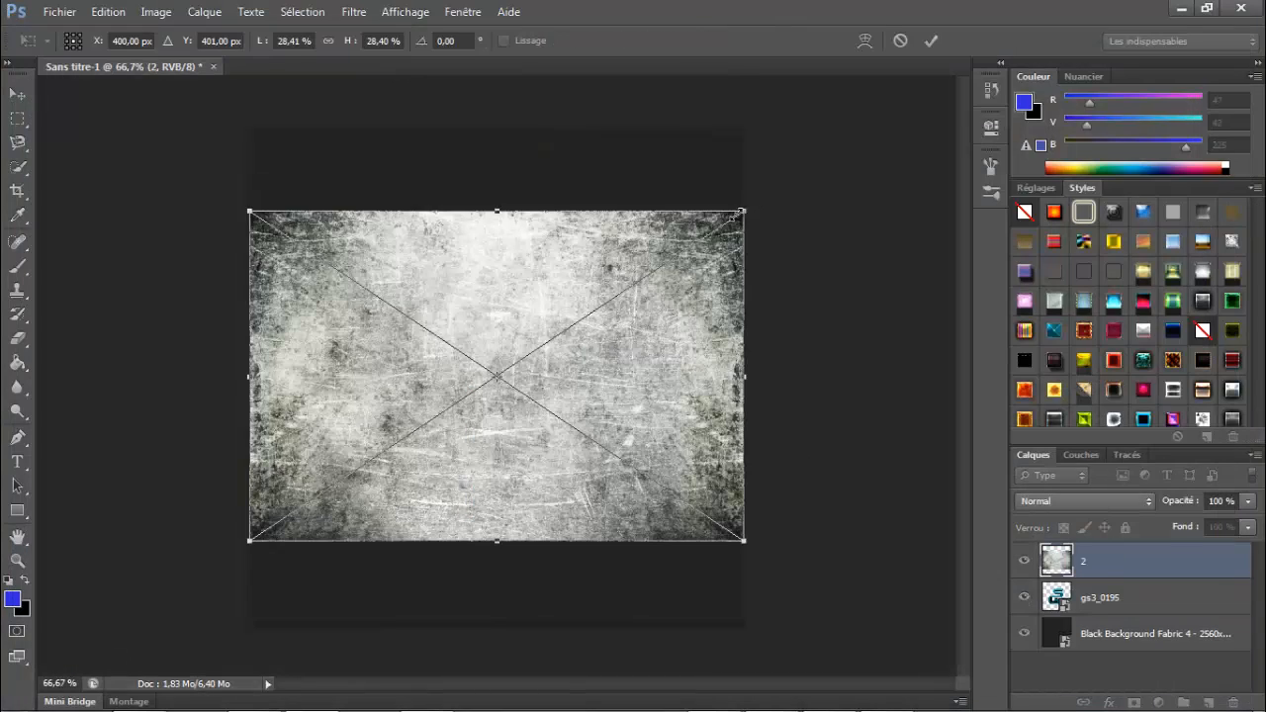
pyautogui.moveTo(741, 211); pyautogui.dragTo(673, 245)
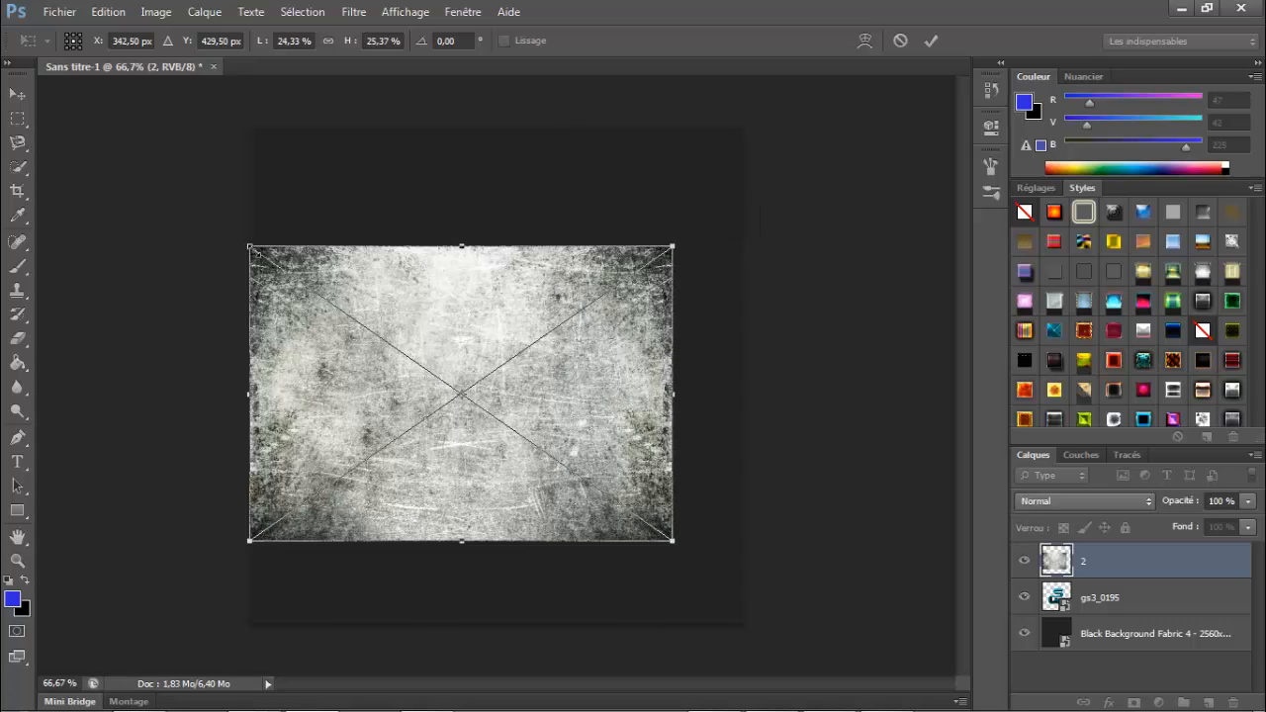
pyautogui.moveTo(256, 252); pyautogui.dragTo(315, 234)
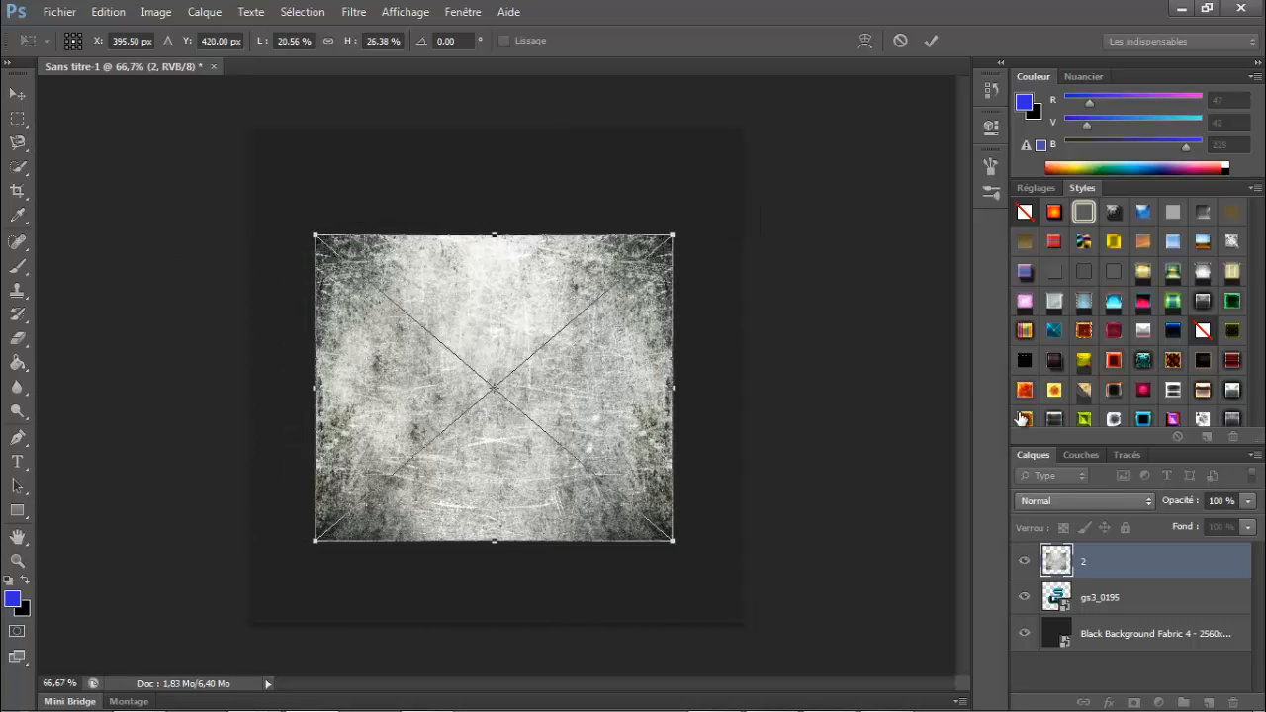
pyautogui.press('Return')
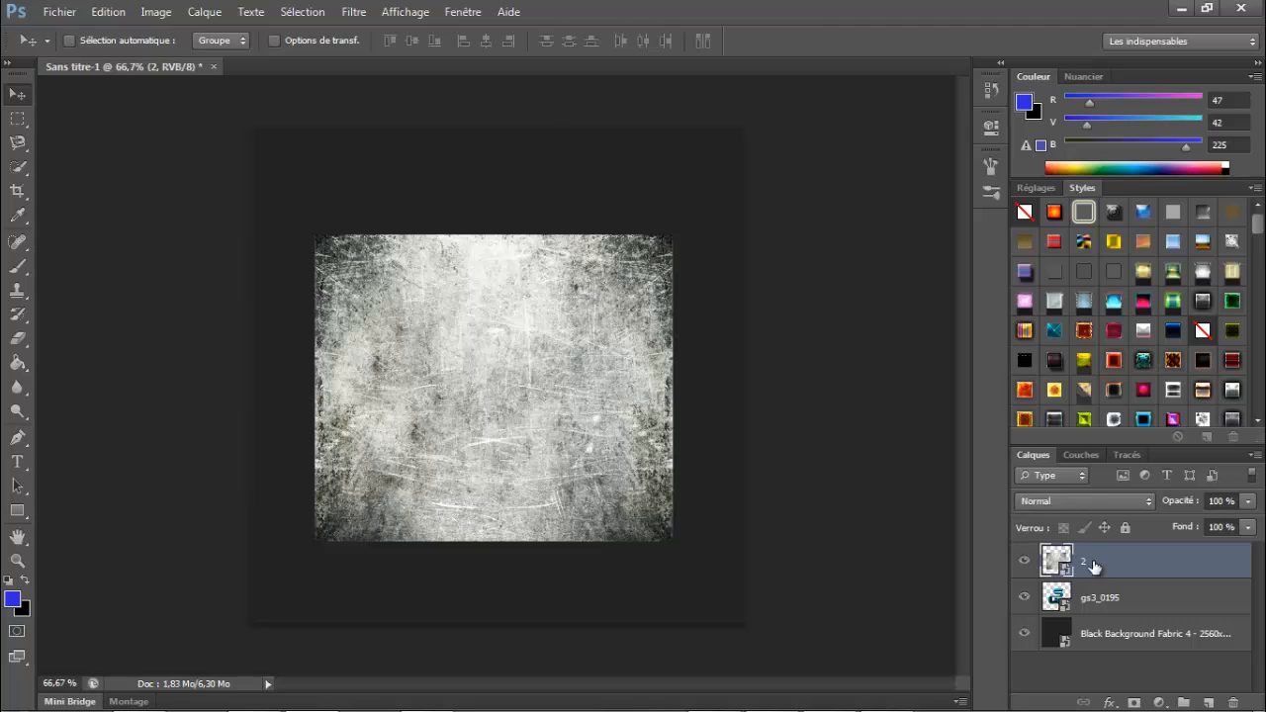
# - Clip the newly placed texture 2 to the gs3_0195 logo and set its blend mode to Incrustation
pyautogui.rightClick(1083, 560)
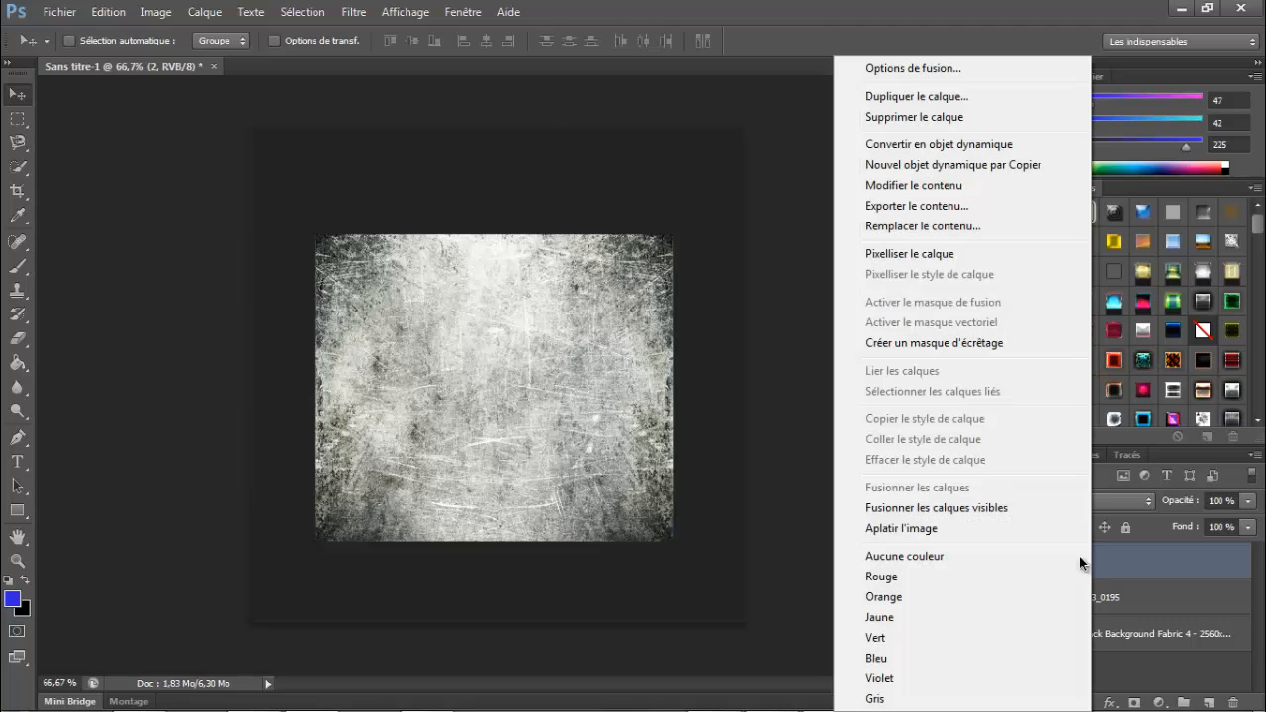
pyautogui.click(920, 344)
pyautogui.click(1069, 500)
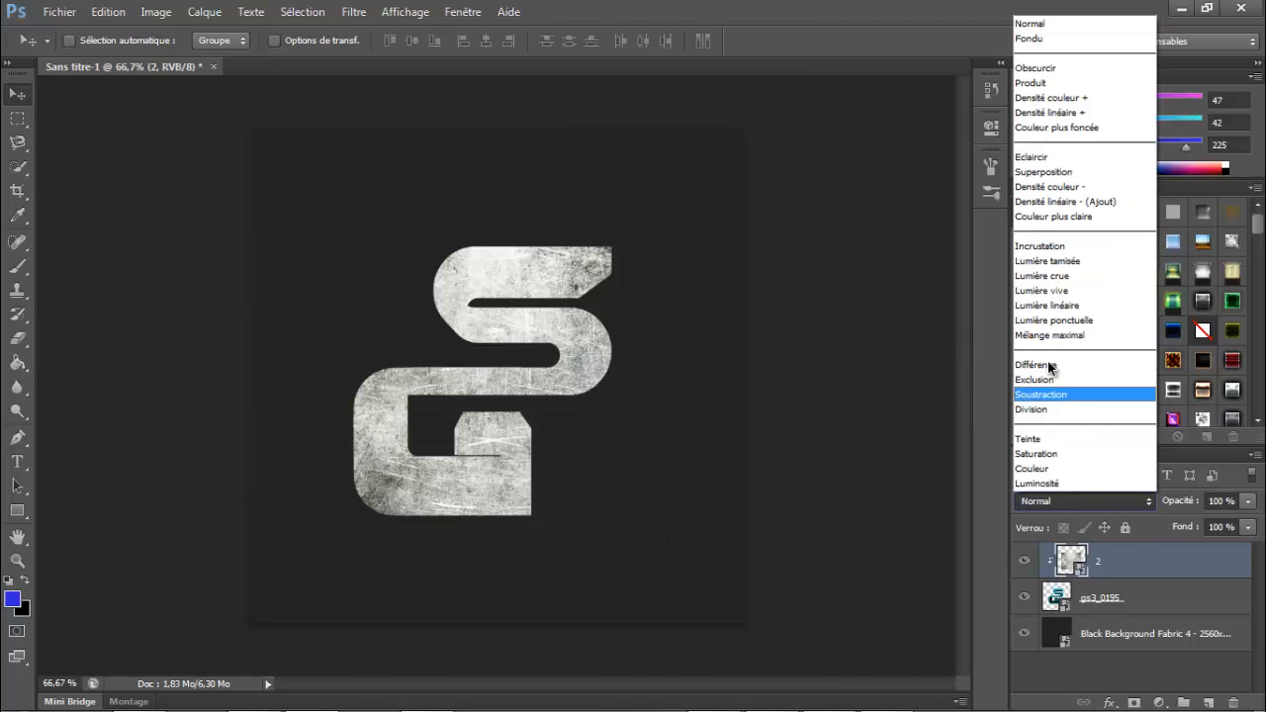
pyautogui.click(1054, 246)
# - Make a copy of the gs3_0195 logo layer directly beneath the texture
pyautogui.click(1098, 603)
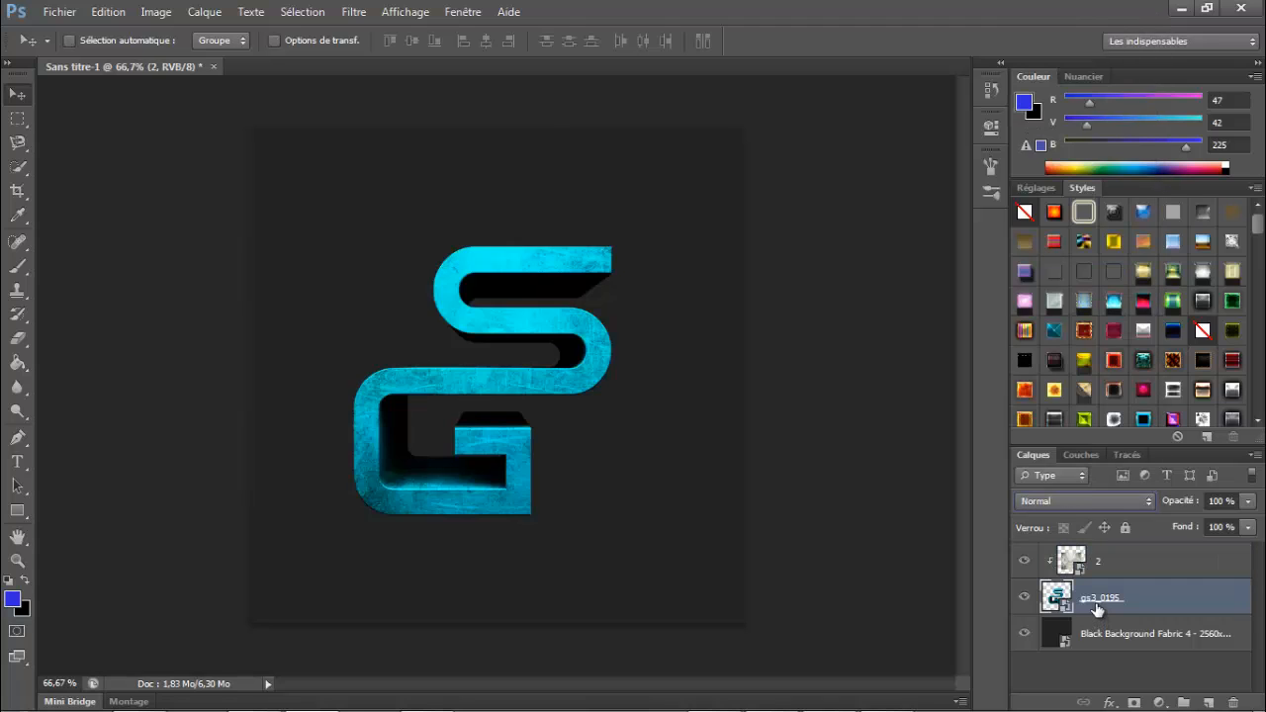
pyautogui.moveTo(1150, 603); pyautogui.dragTo(1209, 703)
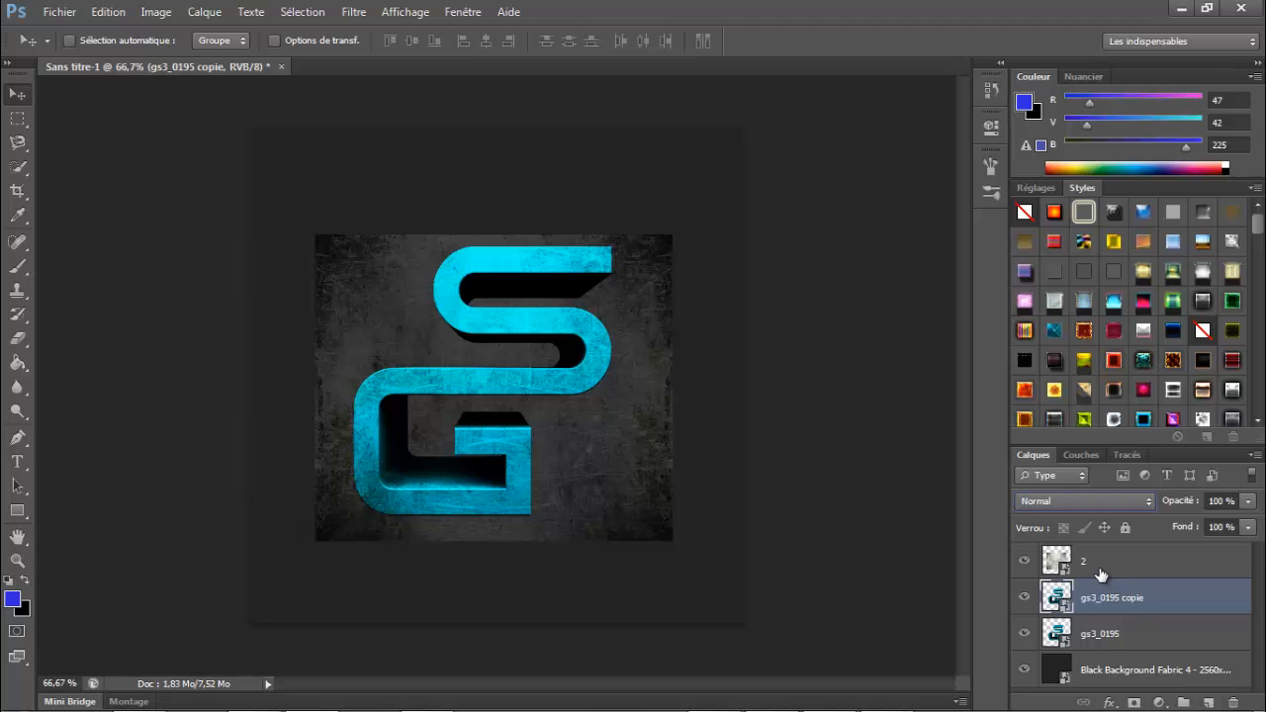
# - Move texture 2 below the logo copy and clip it to the original logo
pyautogui.moveTo(1096, 565); pyautogui.dragTo(1098, 605)
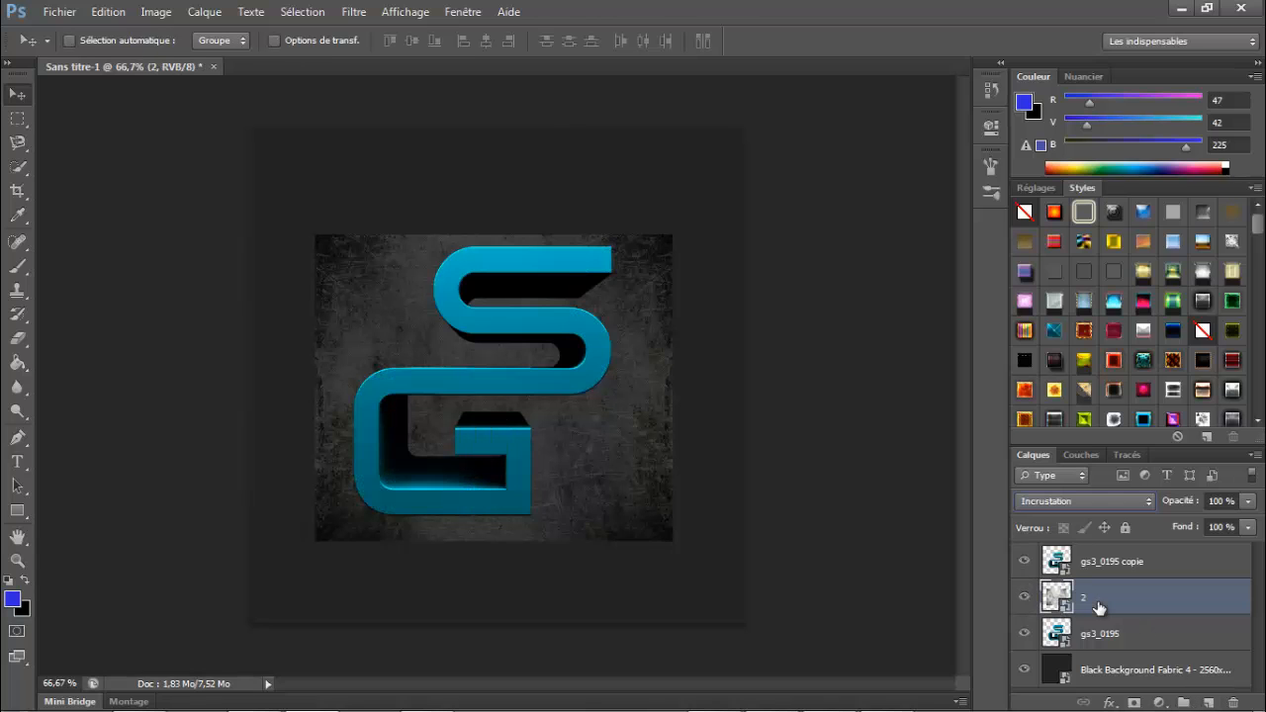
pyautogui.rightClick(1098, 605)
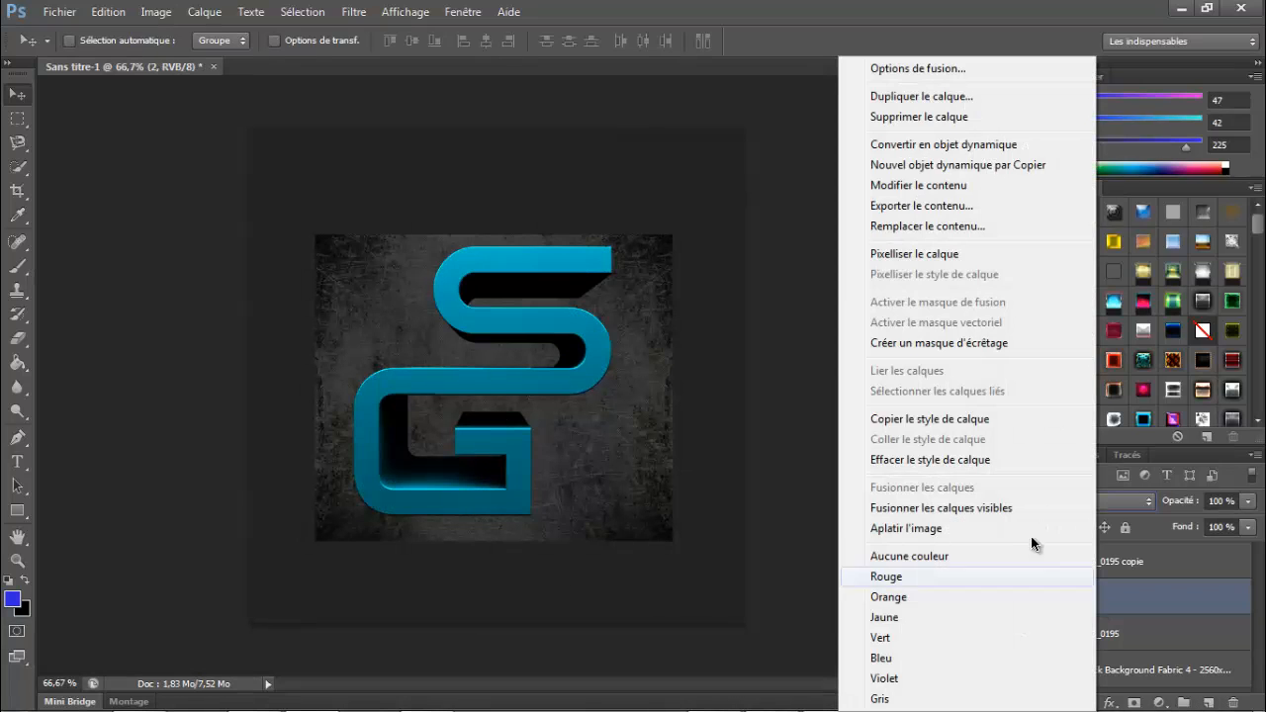
pyautogui.click(947, 346)
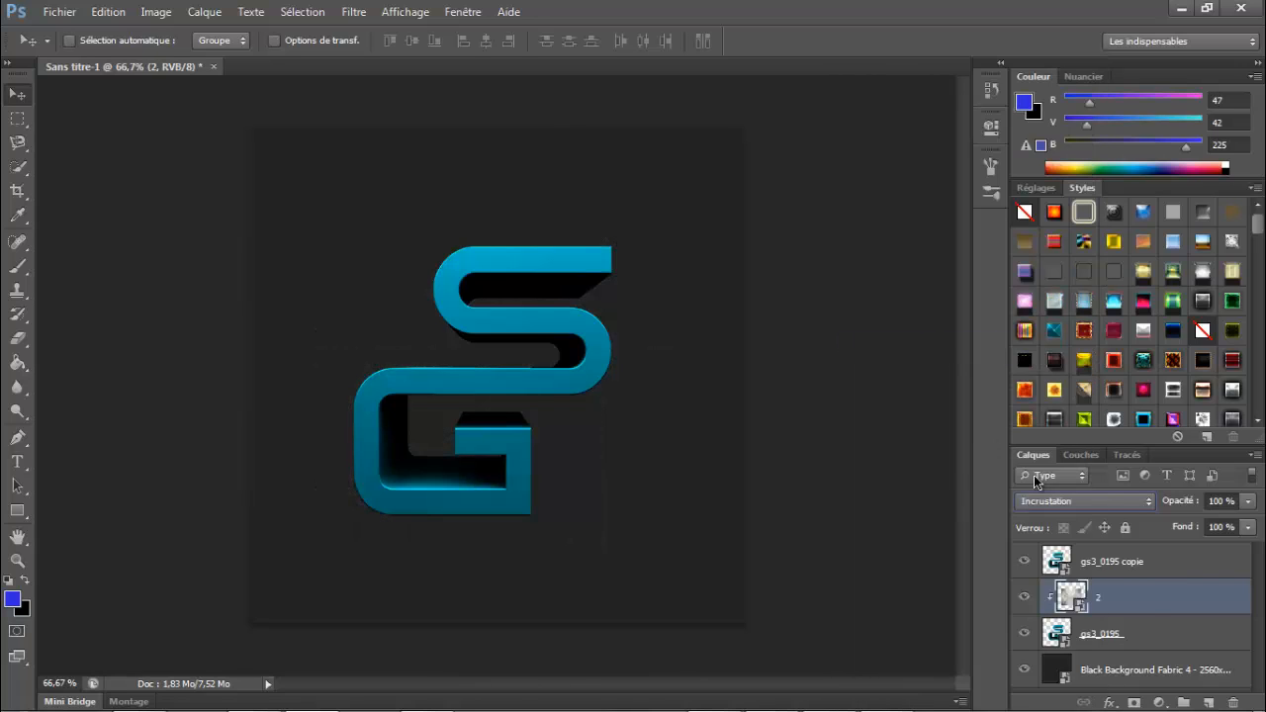
# - Move texture 2 to the top of the layer stack and clip it to the logo copy
pyautogui.moveTo(1141, 604); pyautogui.dragTo(1128, 552)
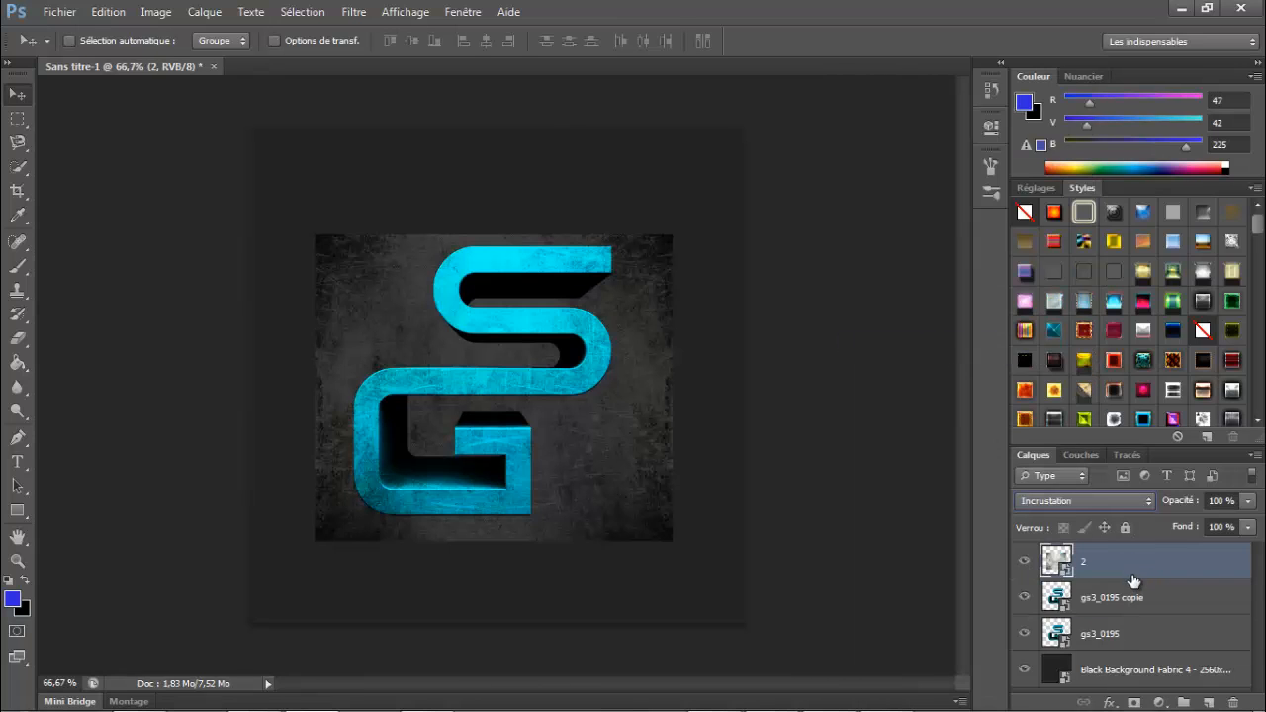
pyautogui.rightClick(1106, 569)
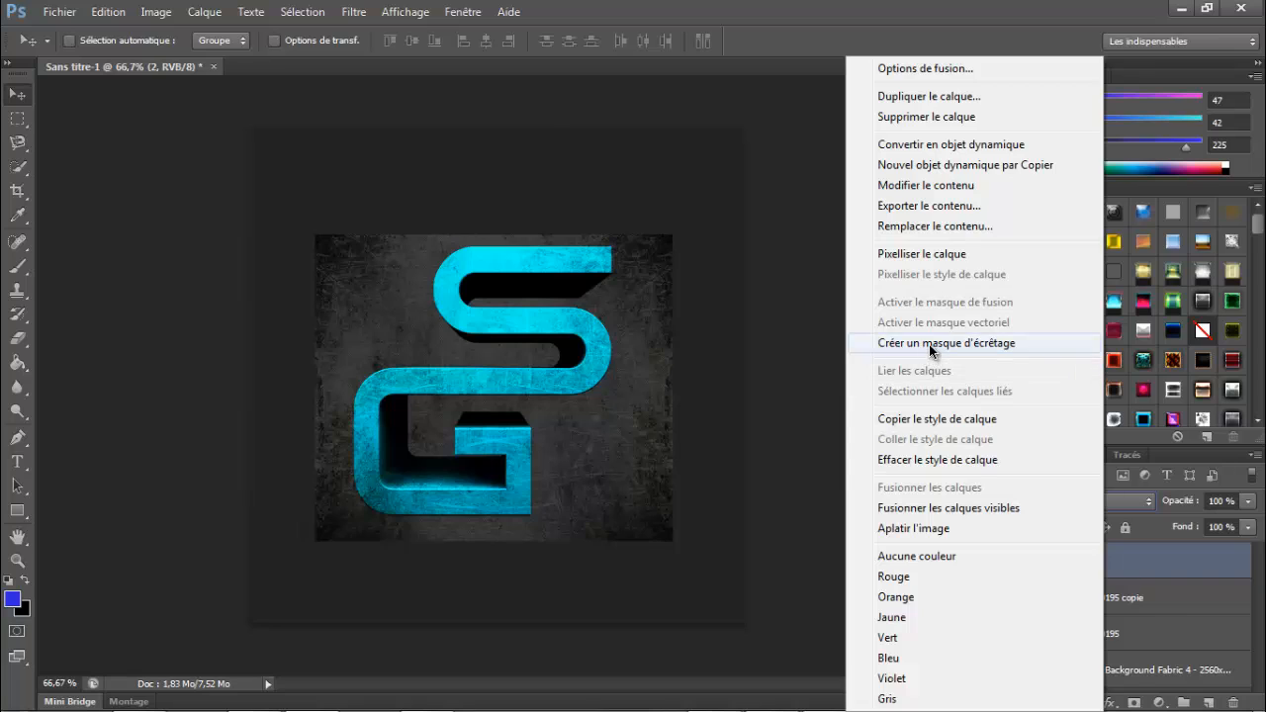
pyautogui.click(935, 346)
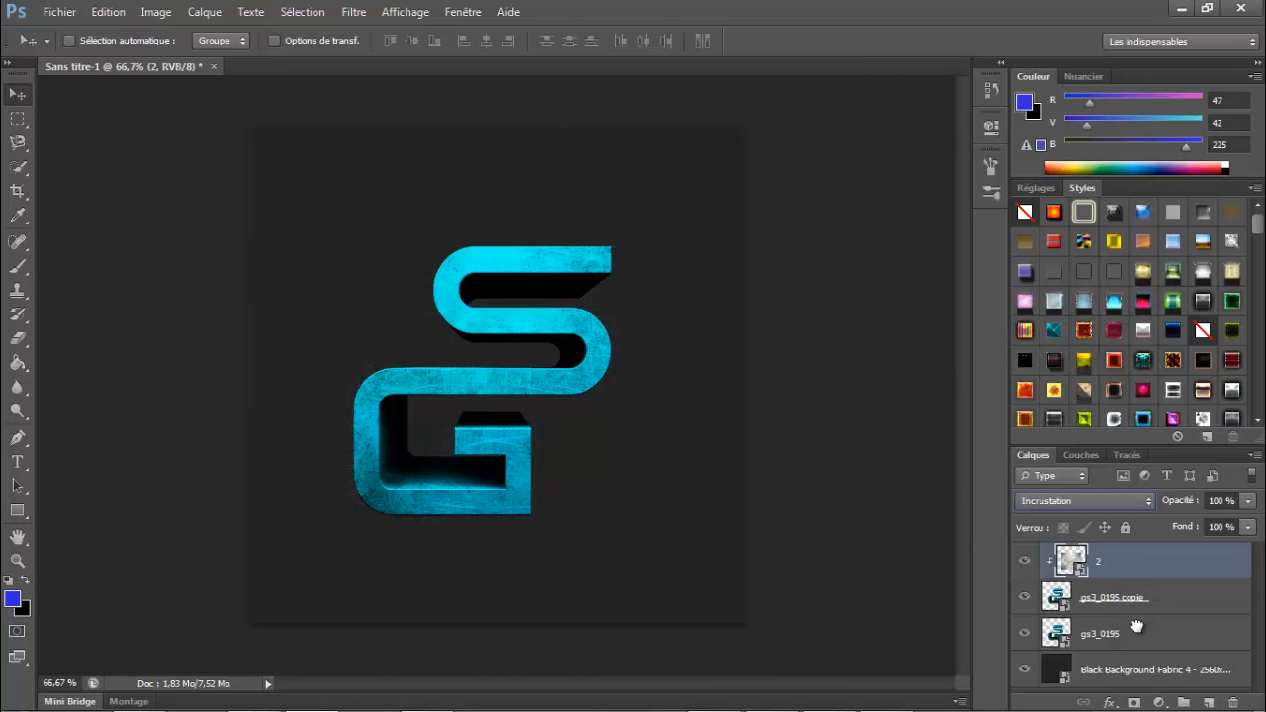
# - Bring the original gs3_0195 layer to the top, return it beneath the logo copy, and shift it slightly downward
pyautogui.moveTo(1138, 626); pyautogui.dragTo(1131, 555)
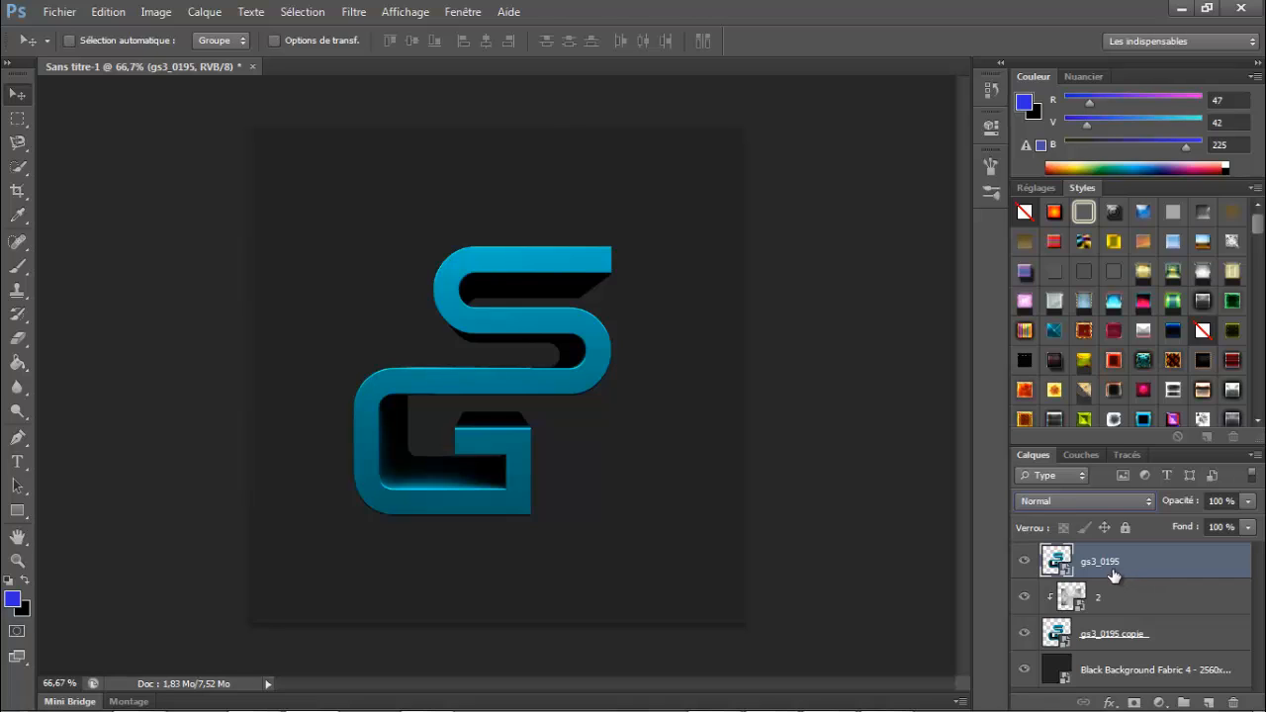
pyautogui.moveTo(1114, 575); pyautogui.dragTo(1114, 645)
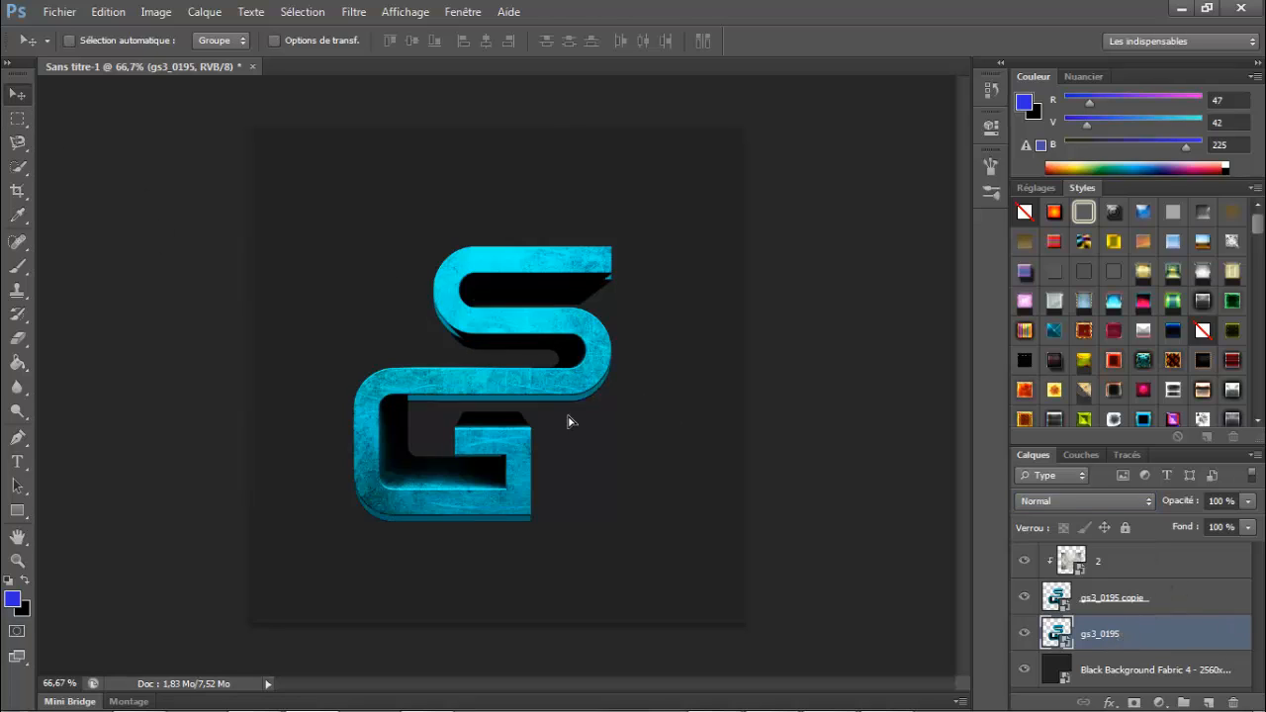
# - Move the original gs3_0195 logo upward and enlarge it to about 137% wide by 139% high so it fills the canvas behind the copy
pyautogui.moveTo(661, 323); pyautogui.dragTo(569, 351)
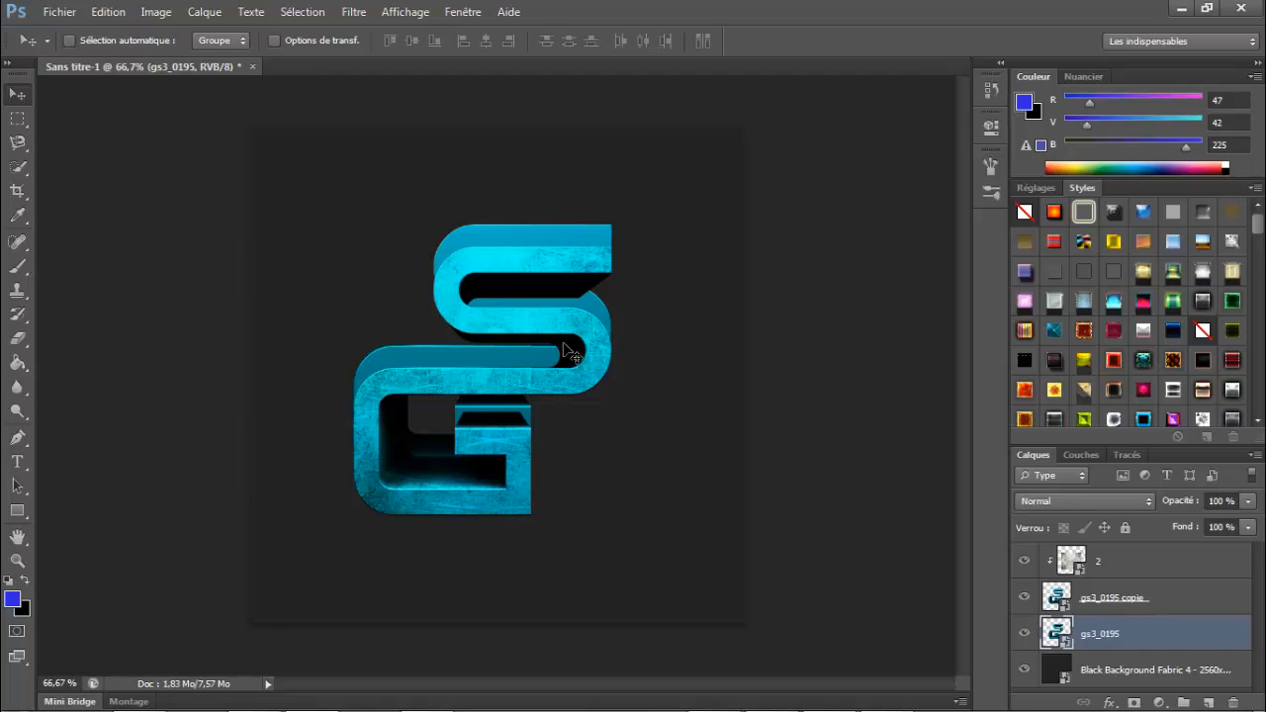
pyautogui.hotkey('ctrl', 't')
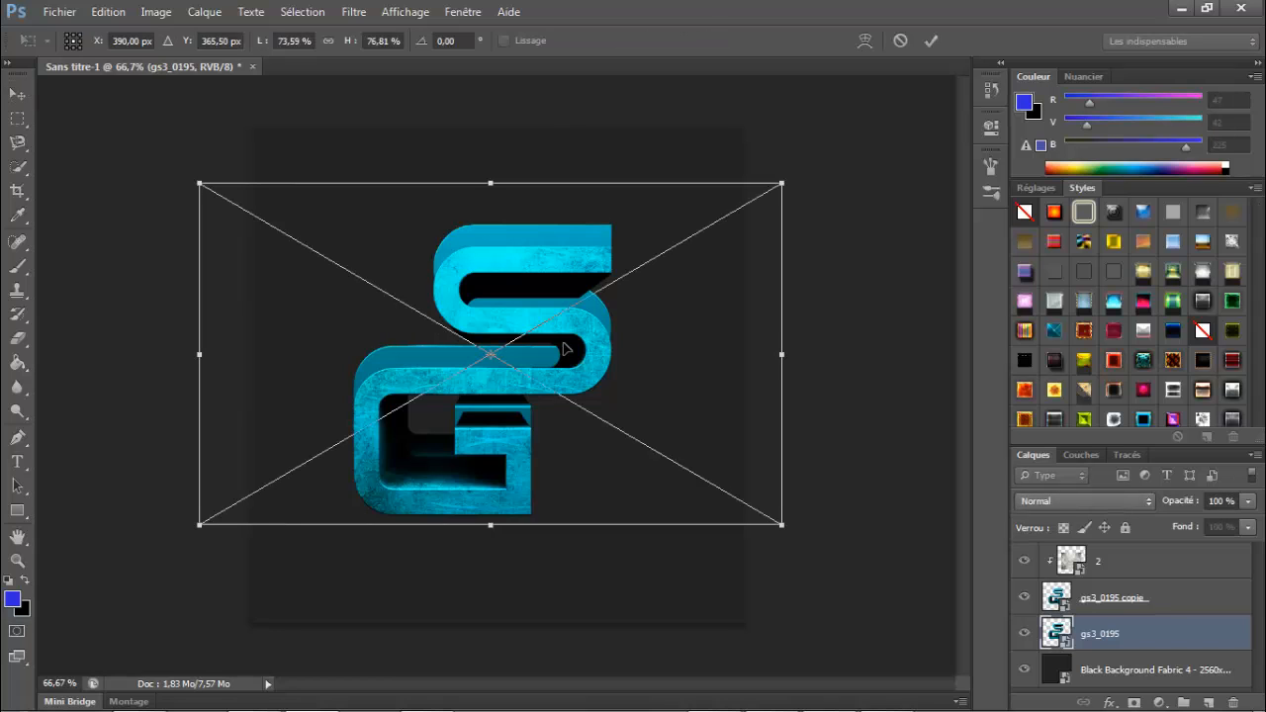
pyautogui.moveTo(783, 530); pyautogui.dragTo(958, 693)
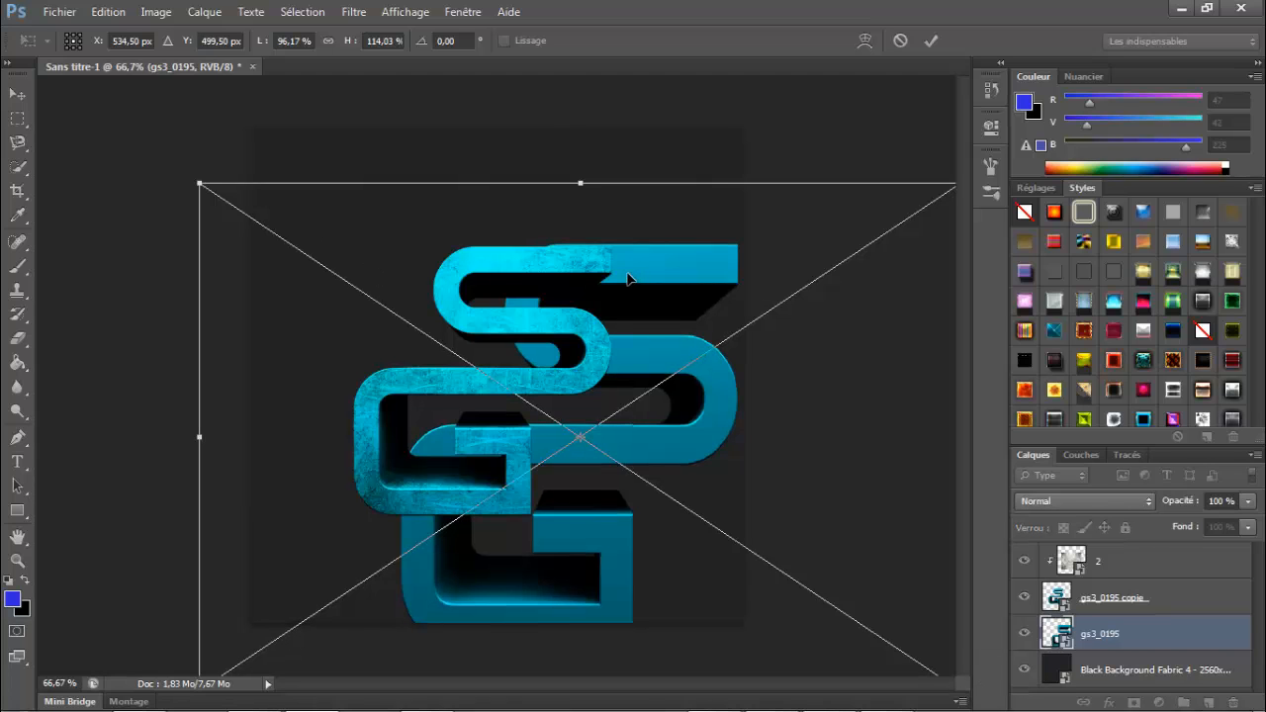
pyautogui.hotkey('ctrl', '-')
pyautogui.hotkey('ctrl', '-')
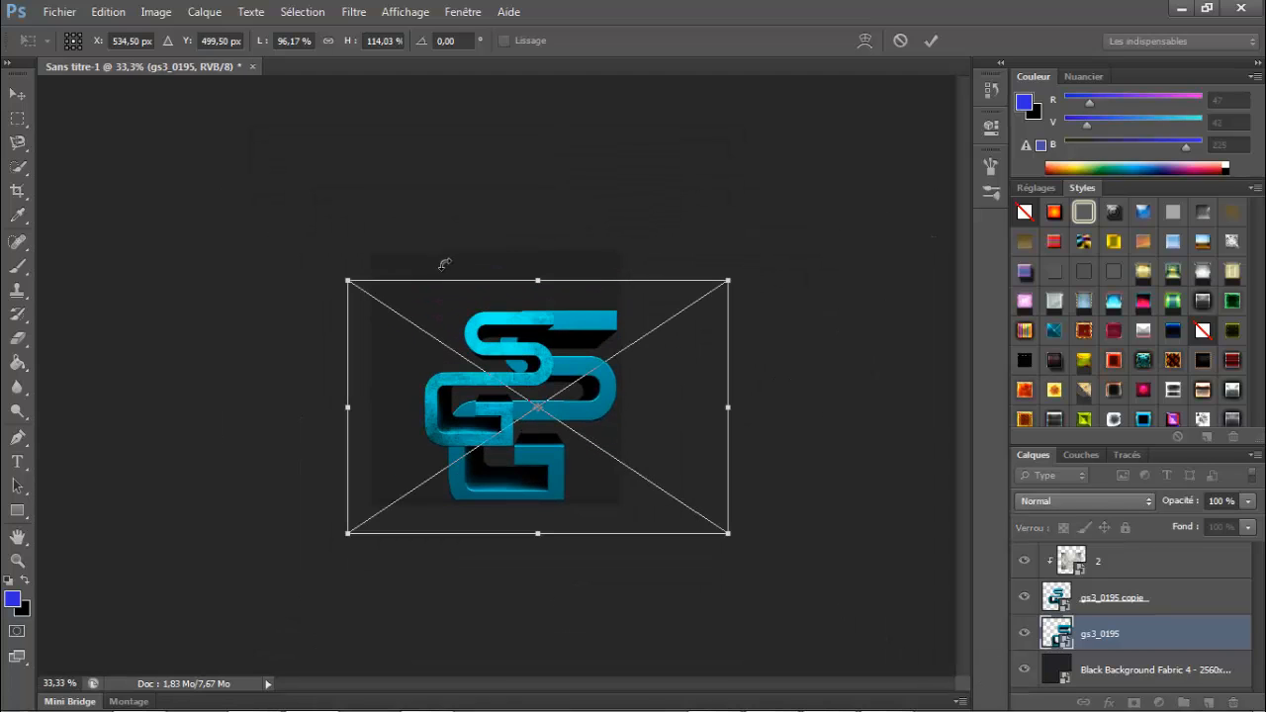
pyautogui.moveTo(349, 535); pyautogui.dragTo(245, 522)
pyautogui.moveTo(759, 236); pyautogui.dragTo(772, 209)
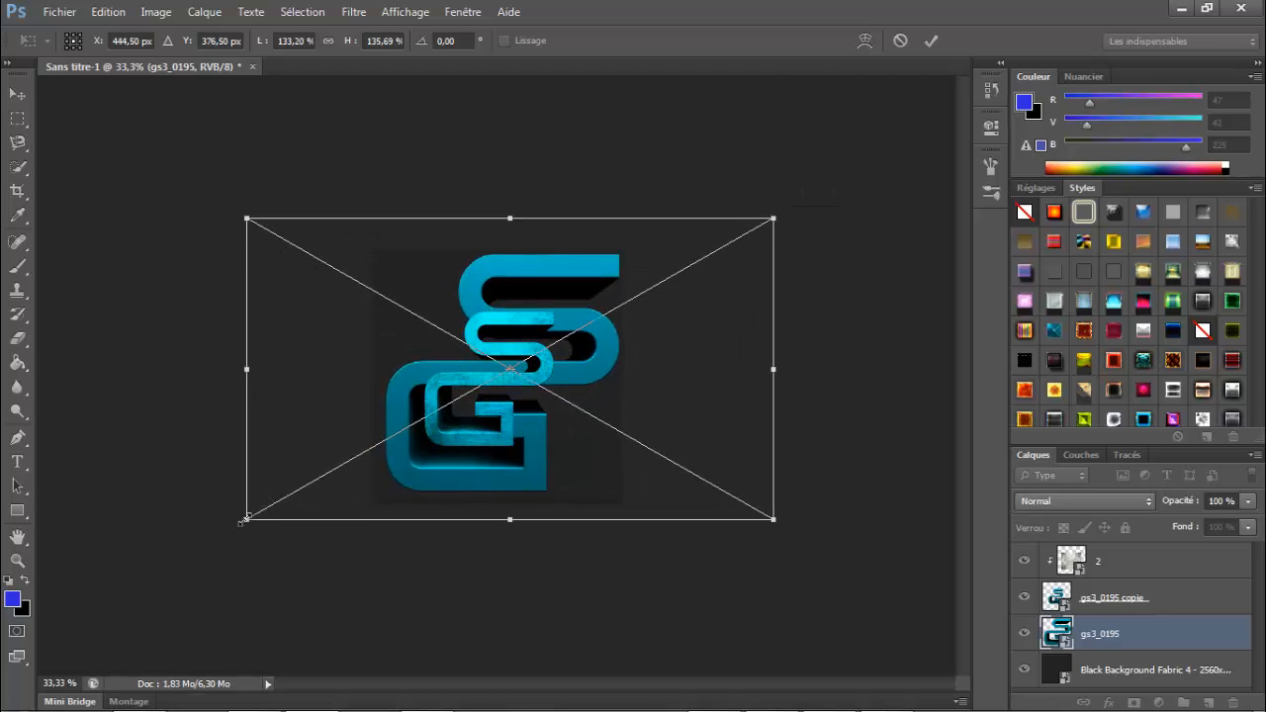
pyautogui.moveTo(242, 520); pyautogui.dragTo(229, 527)
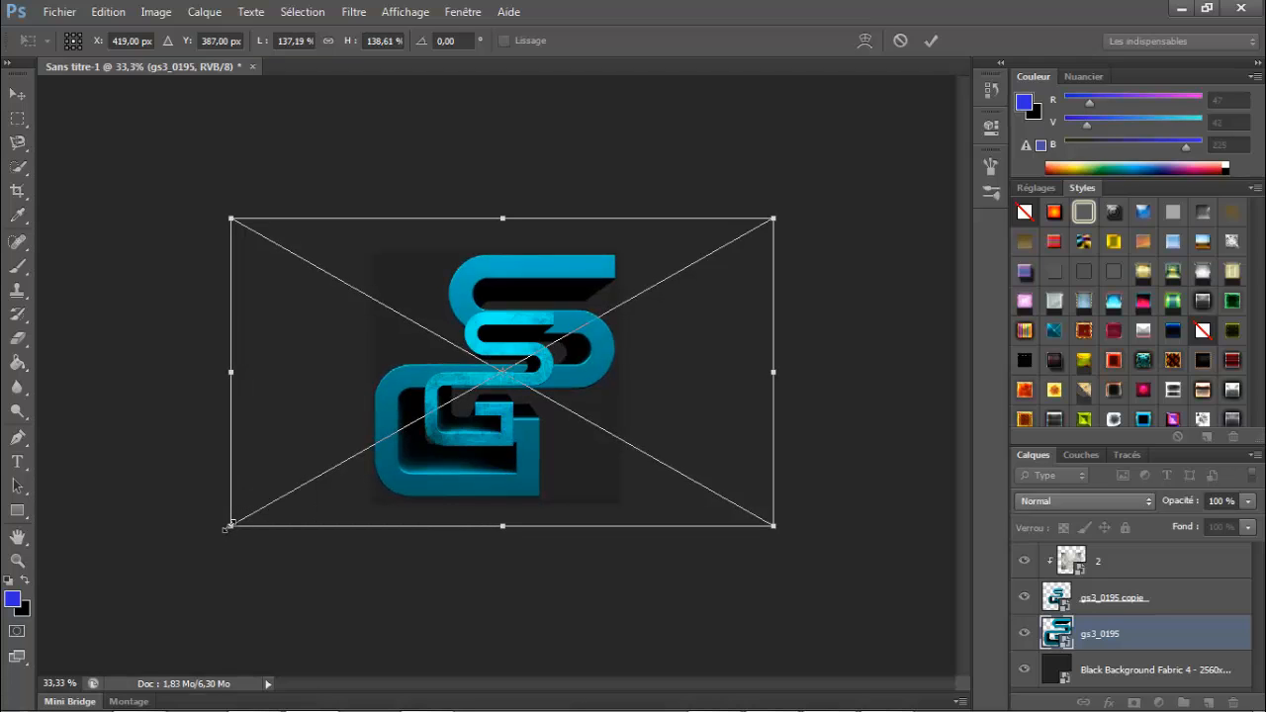
pyautogui.press('Return')
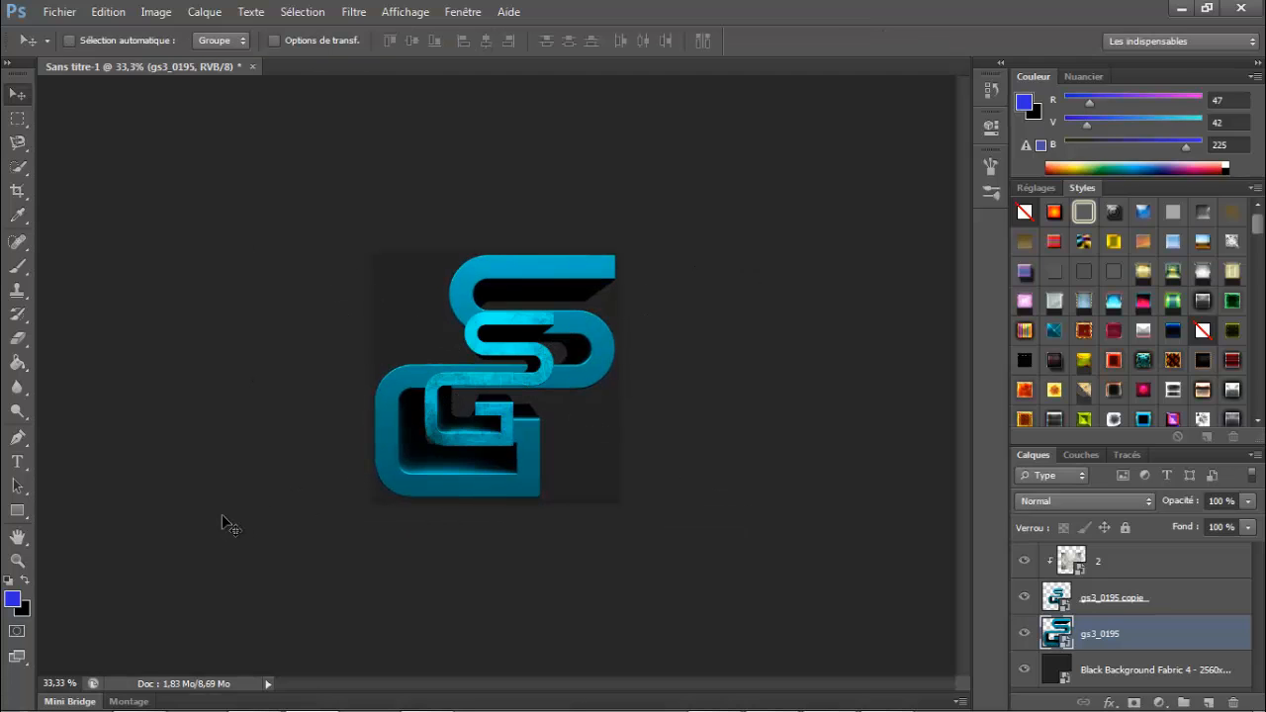
# - Lower the opacity of the enlarged gs3_0195 background logo to 25%
pyautogui.hotkey('ctrl', '+')
pyautogui.hotkey('ctrl', '+')
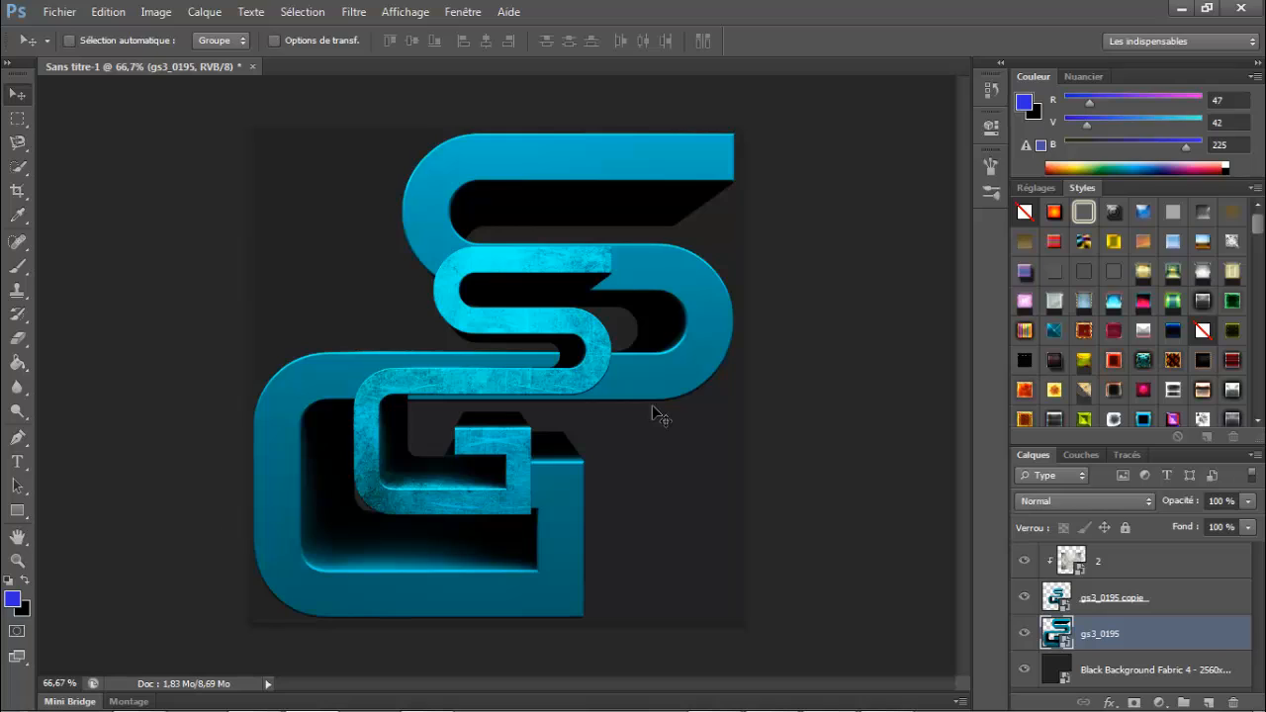
pyautogui.click(1248, 502)
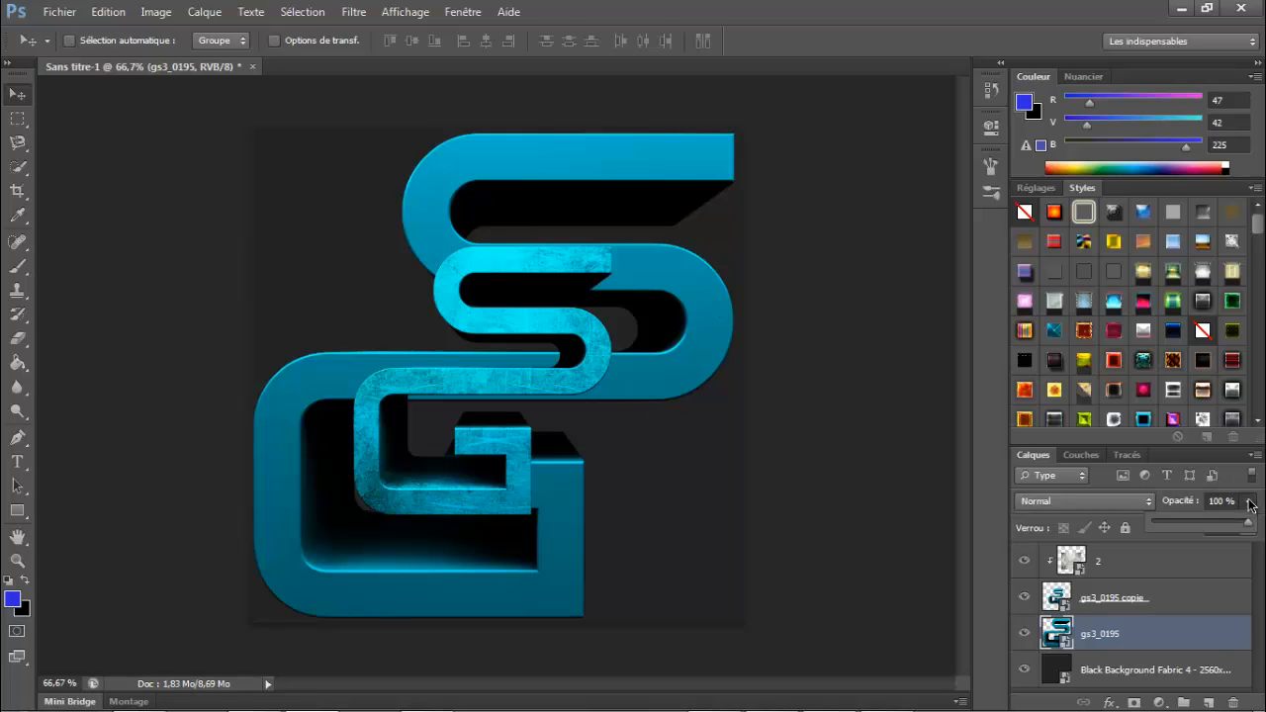
pyautogui.moveTo(1248, 526); pyautogui.dragTo(1192, 529)
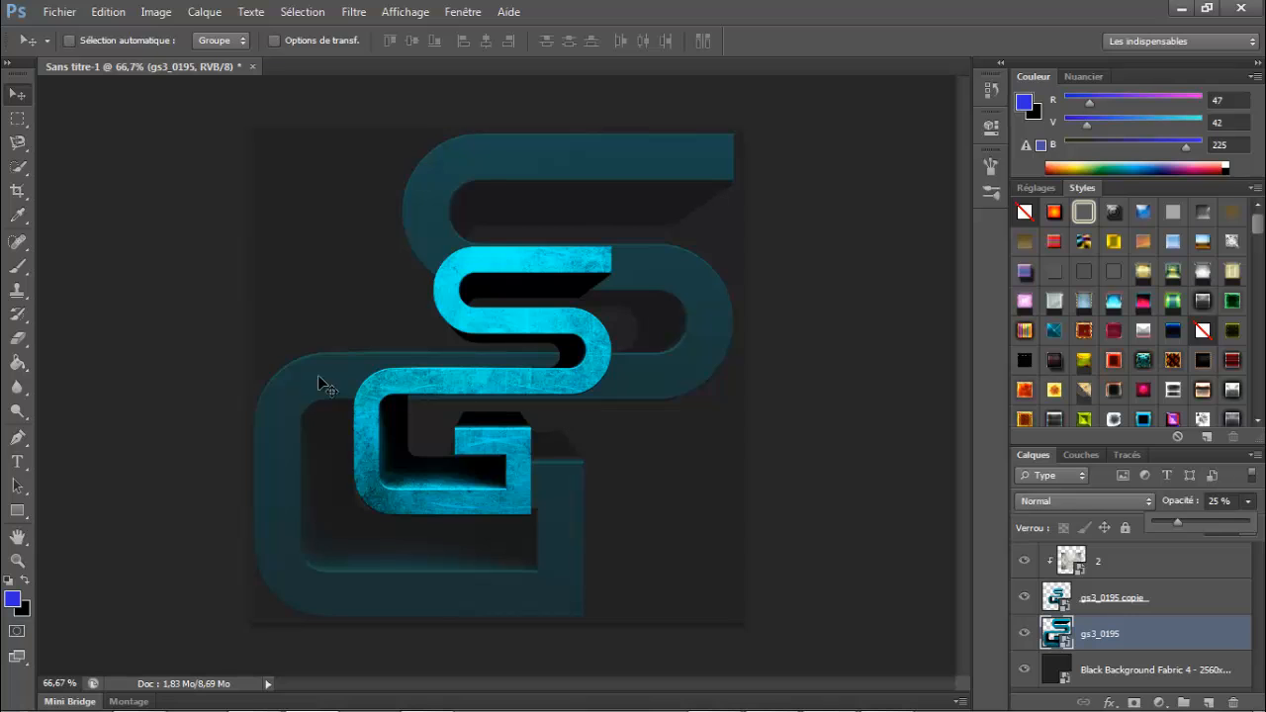
# - Place the rayo light streak from the Plasma Streaks folder in Effets, shifted to about X 485 px, Y 441 px
pyautogui.click(57, 14)
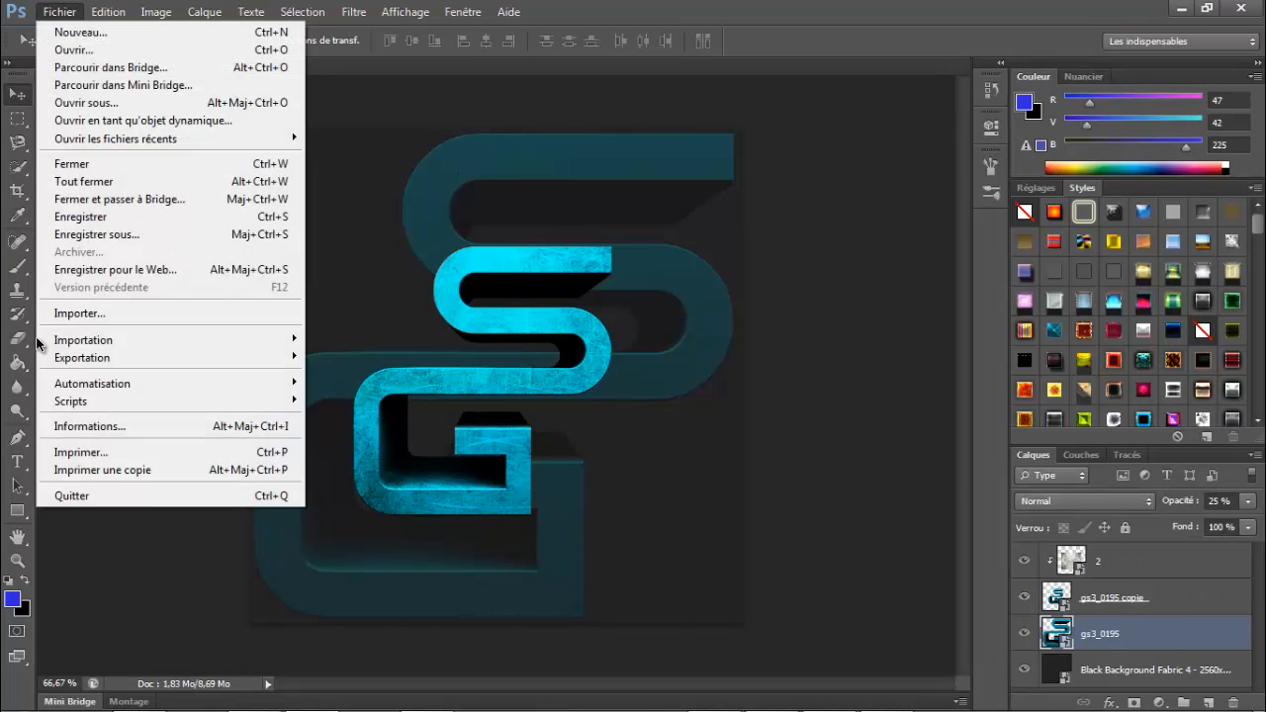
pyautogui.click(74, 313)
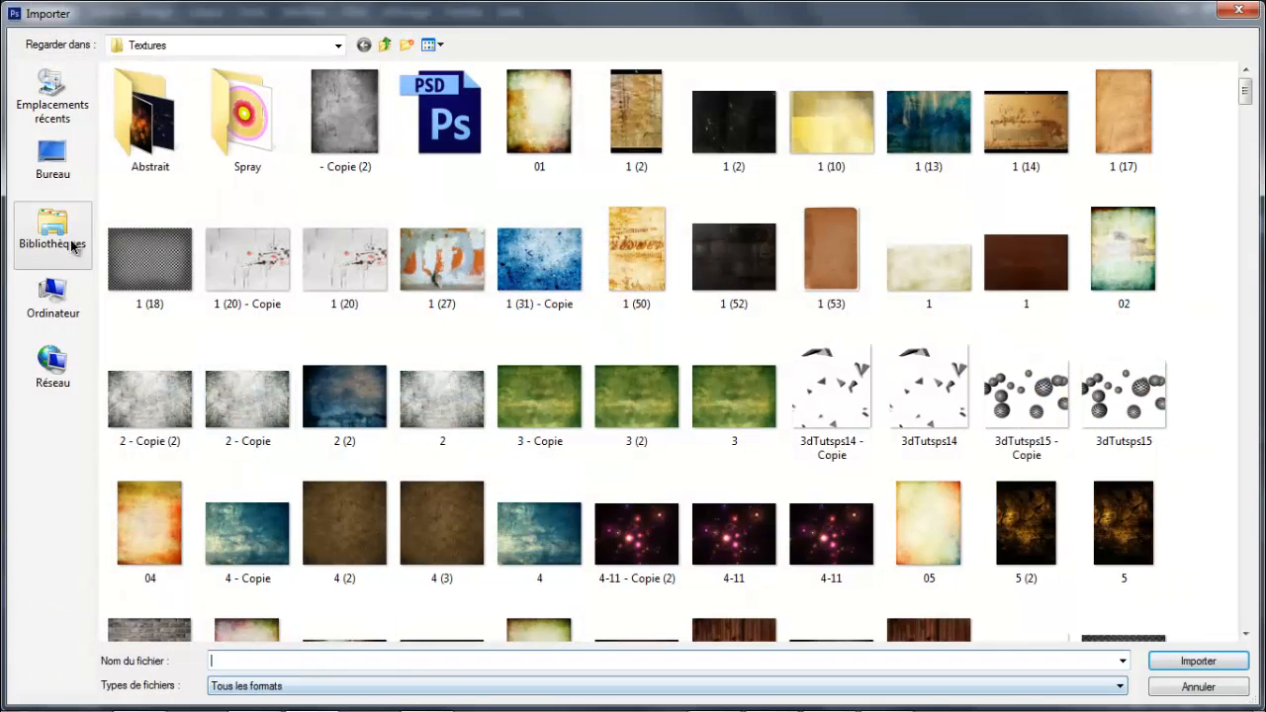
pyautogui.click(71, 183)
pyautogui.doubleClick(760, 302)
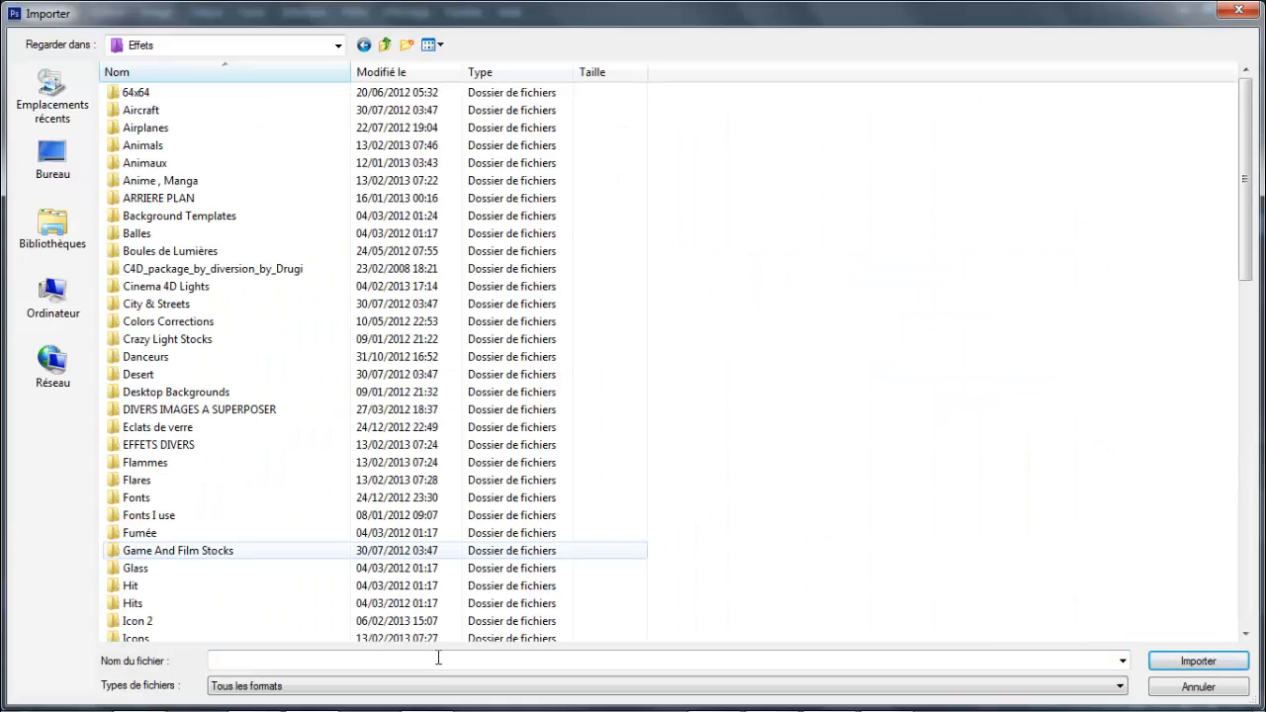
pyautogui.click(444, 661)
pyautogui.write('pl')
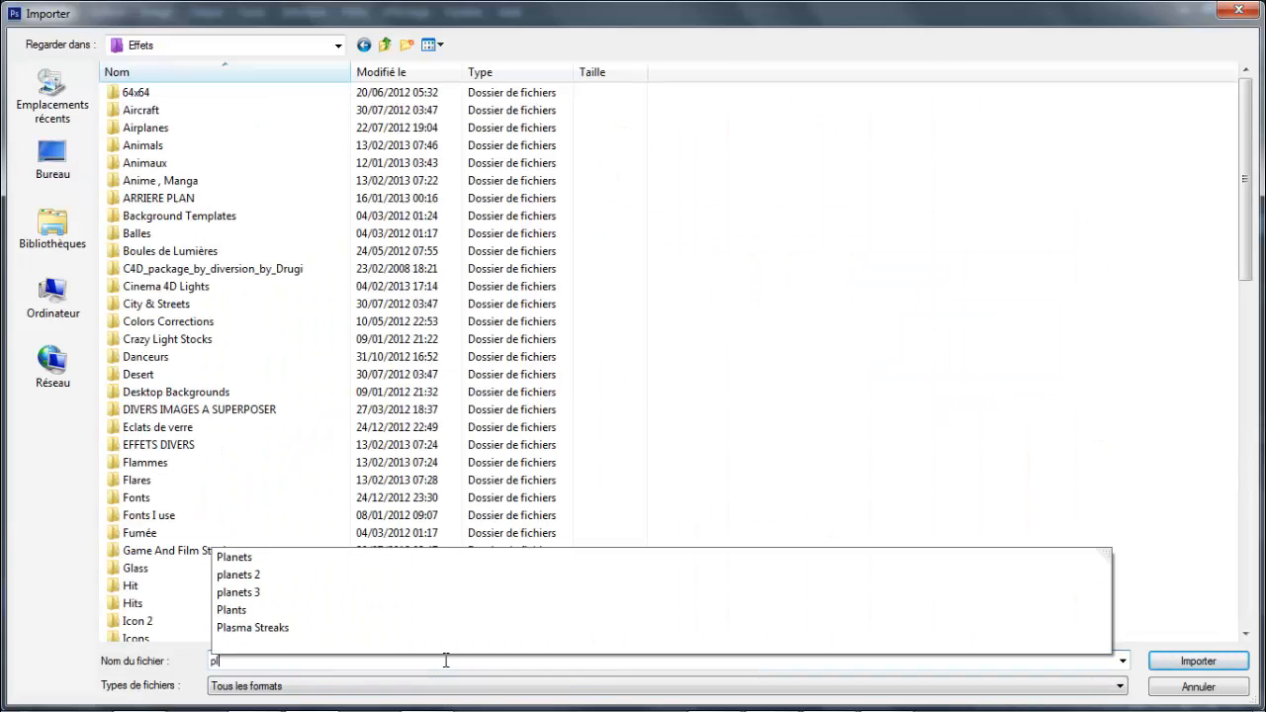
pyautogui.write('a')
pyautogui.click(256, 627)
pyautogui.click(1199, 661)
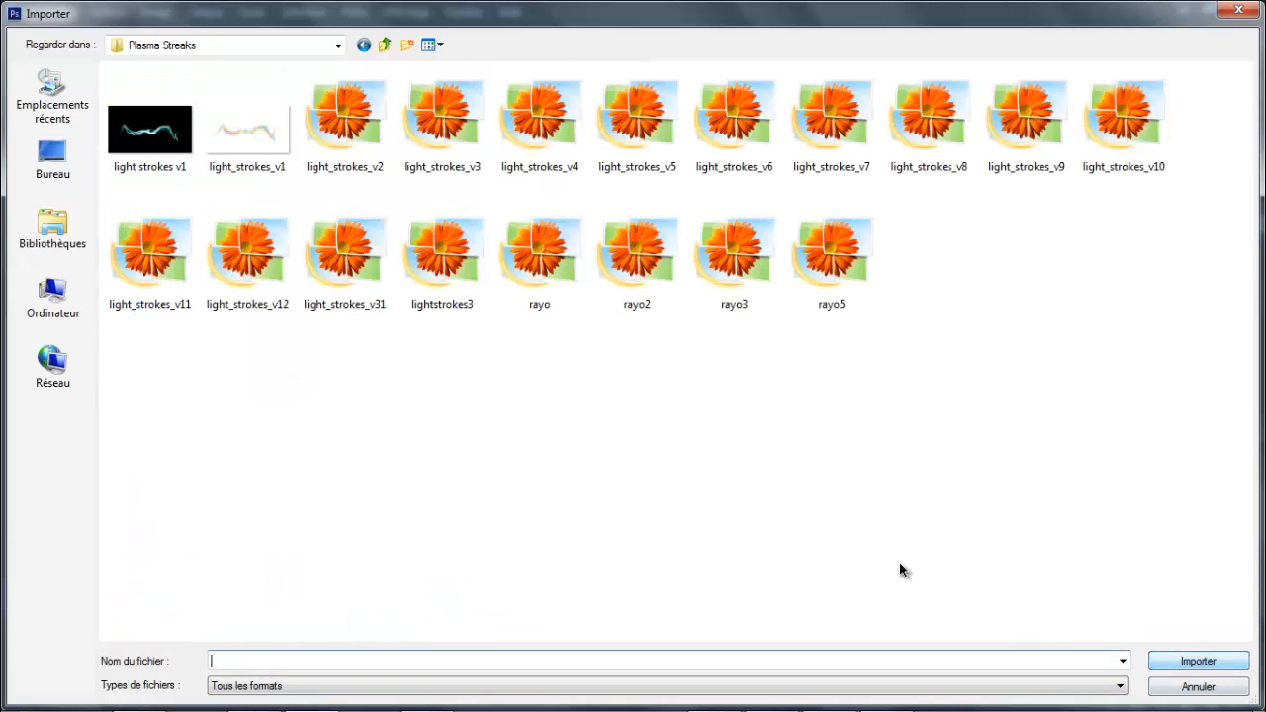
pyautogui.doubleClick(550, 259)
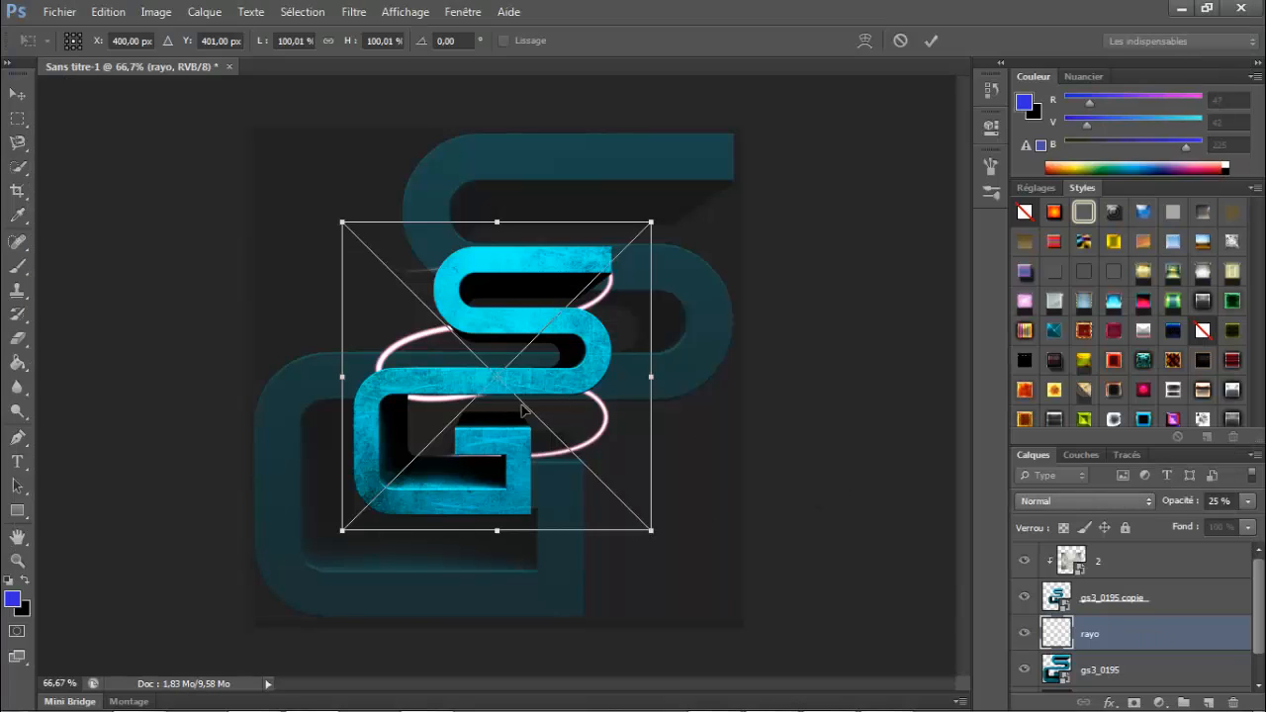
pyautogui.moveTo(523, 409)
pyautogui.mouseDown()
pyautogui.moveTo(579, 426)
pyautogui.moveTo(594, 469)
pyautogui.moveTo(574, 432)
pyautogui.mouseUp()
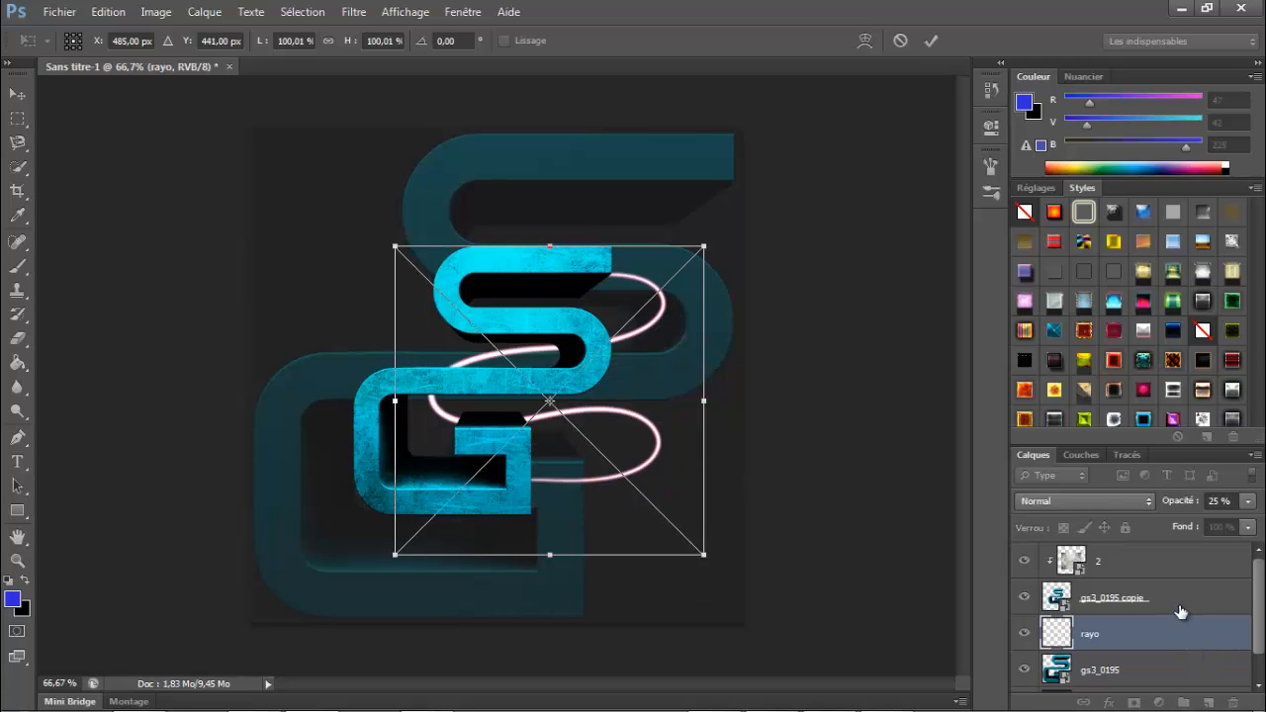
pyautogui.press('Return')
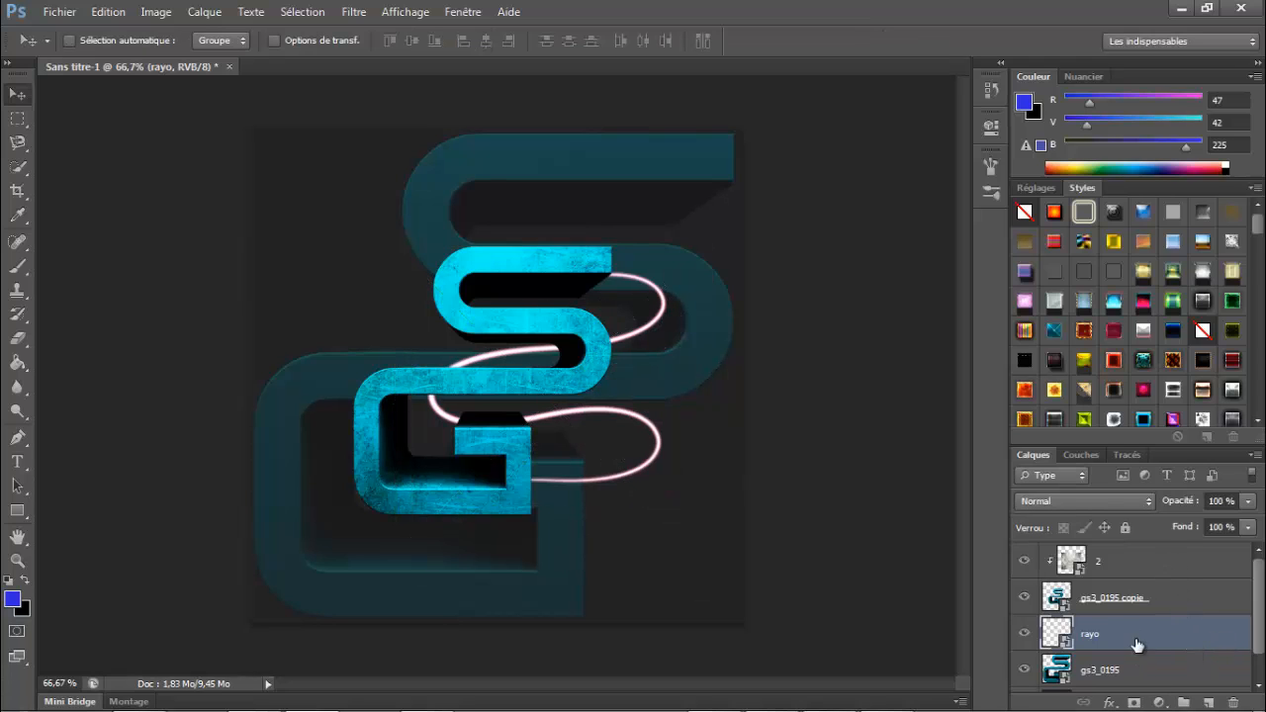
# - Move rayo above texture 2, add an empty layer, and put rayo on top of it so the streak is not clipped
pyautogui.moveTo(1137, 643); pyautogui.dragTo(1128, 559)
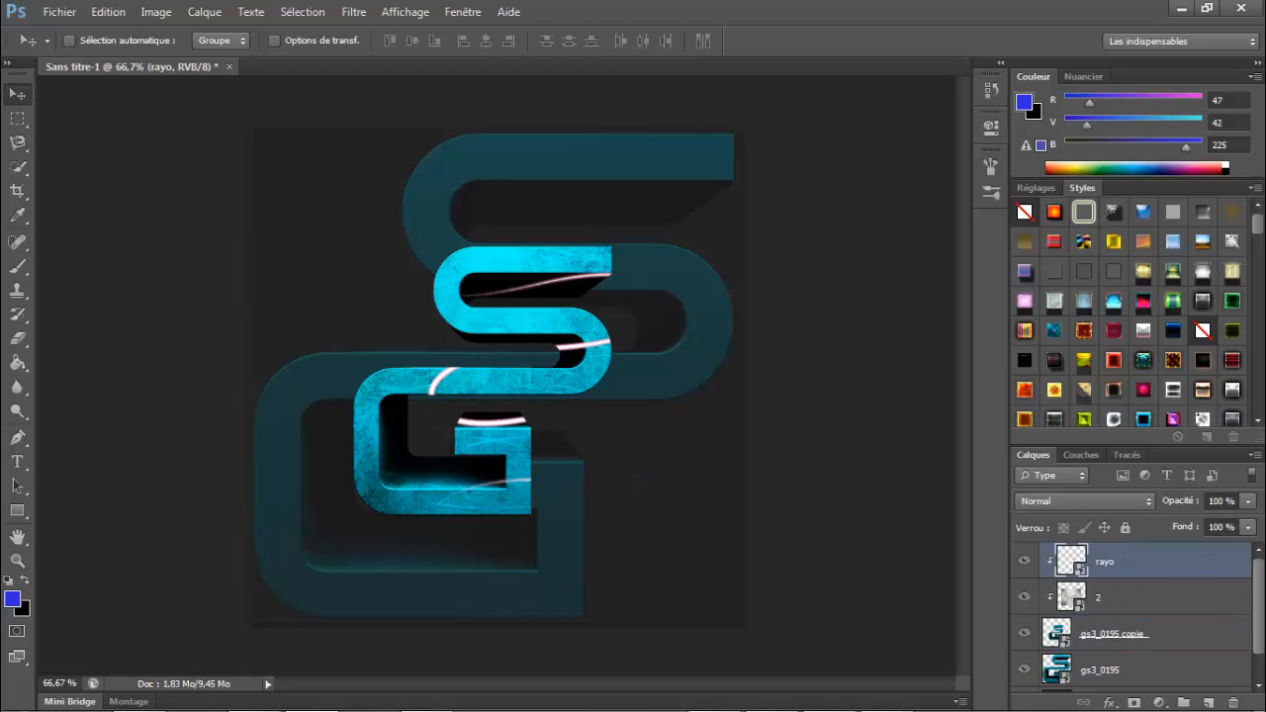
pyautogui.click(1208, 702)
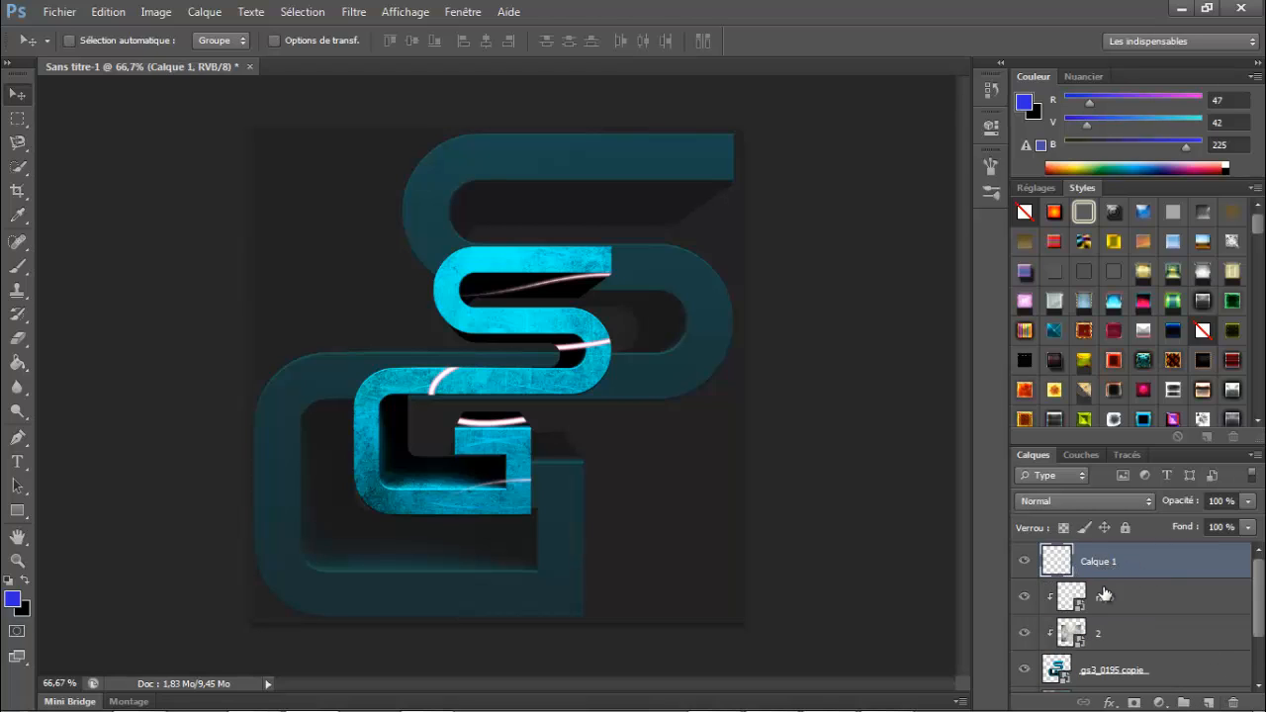
pyautogui.moveTo(1103, 594); pyautogui.dragTo(1107, 549)
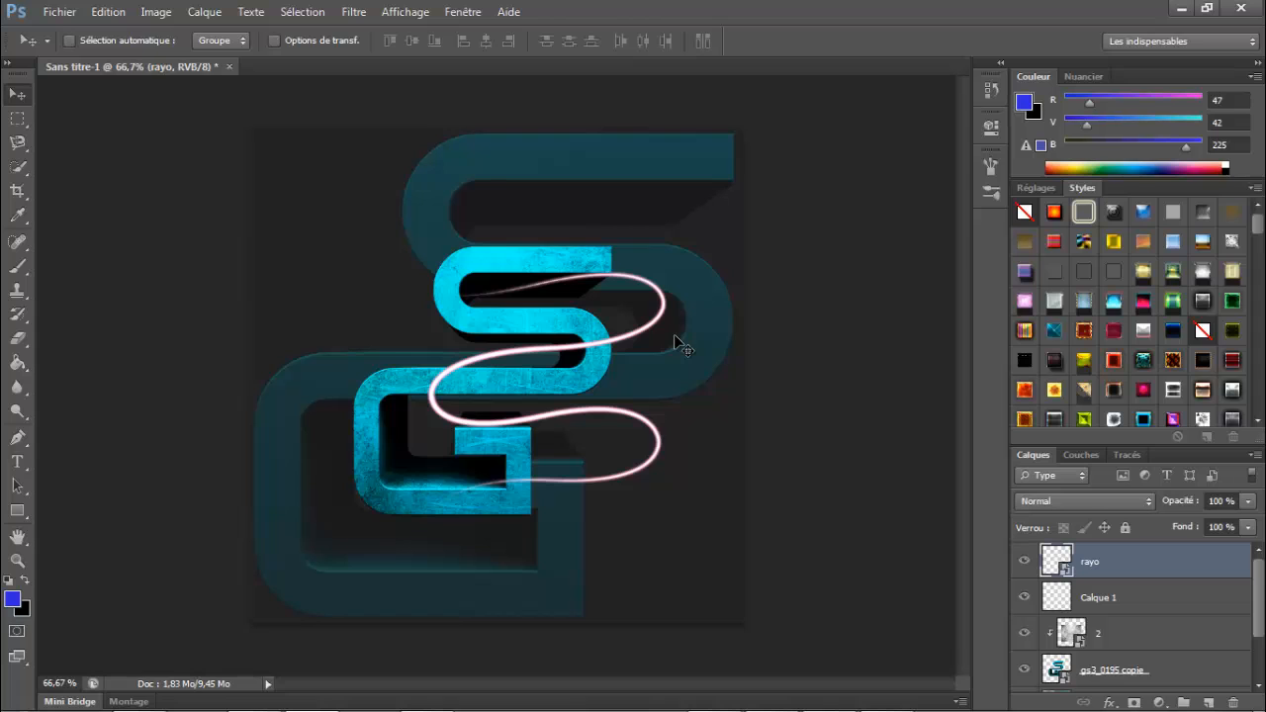
# - Rotate the rayo streak about 30° clockwise, scale it to about 131%, and position it so it loops around the GS logo
pyautogui.hotkey('ctrl', 't')
pyautogui.moveTo(734, 230)
pyautogui.mouseDown()
pyautogui.moveTo(772, 275)
pyautogui.moveTo(792, 344)
pyautogui.mouseUp()
pyautogui.moveTo(691, 343)
pyautogui.mouseDown()
pyautogui.moveTo(644, 349)
pyautogui.moveTo(754, 299)
pyautogui.moveTo(777, 267)
pyautogui.mouseUp()
pyautogui.moveTo(545, 336)
pyautogui.mouseDown()
pyautogui.moveTo(505, 365)
pyautogui.moveTo(470, 369)
pyautogui.moveTo(479, 385)
pyautogui.mouseUp()
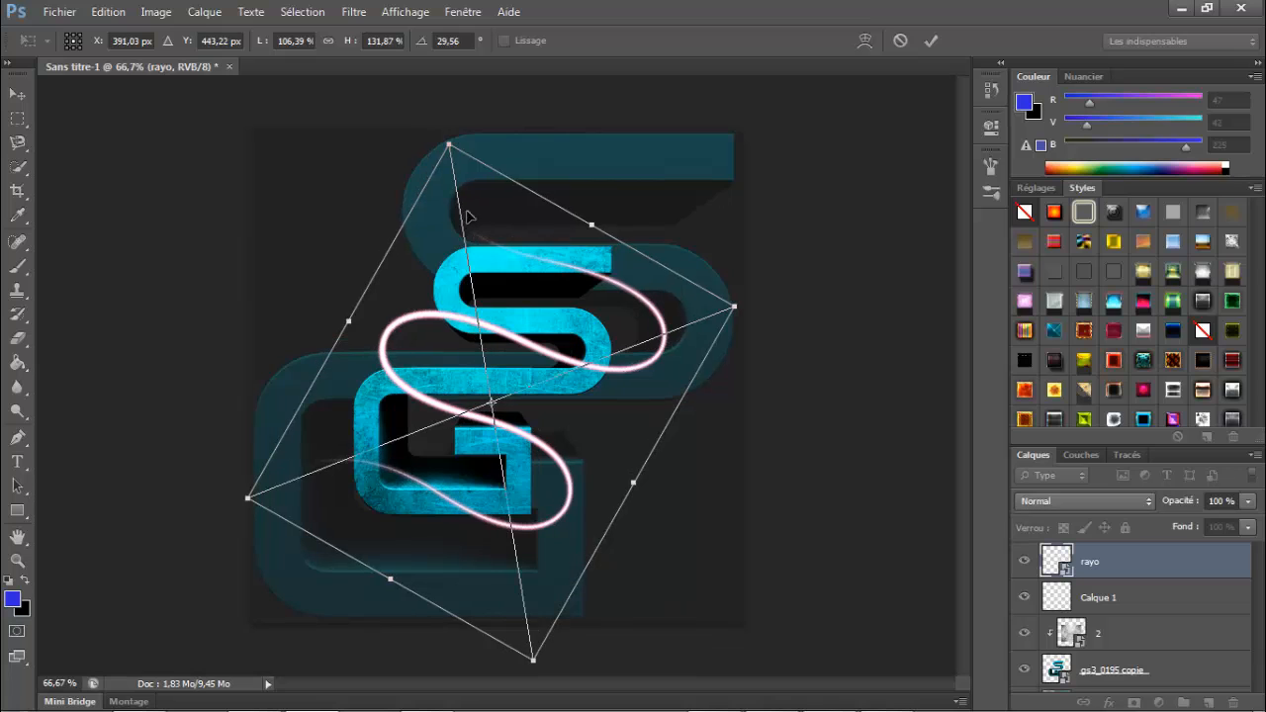
pyautogui.moveTo(428, 132); pyautogui.dragTo(382, 107)
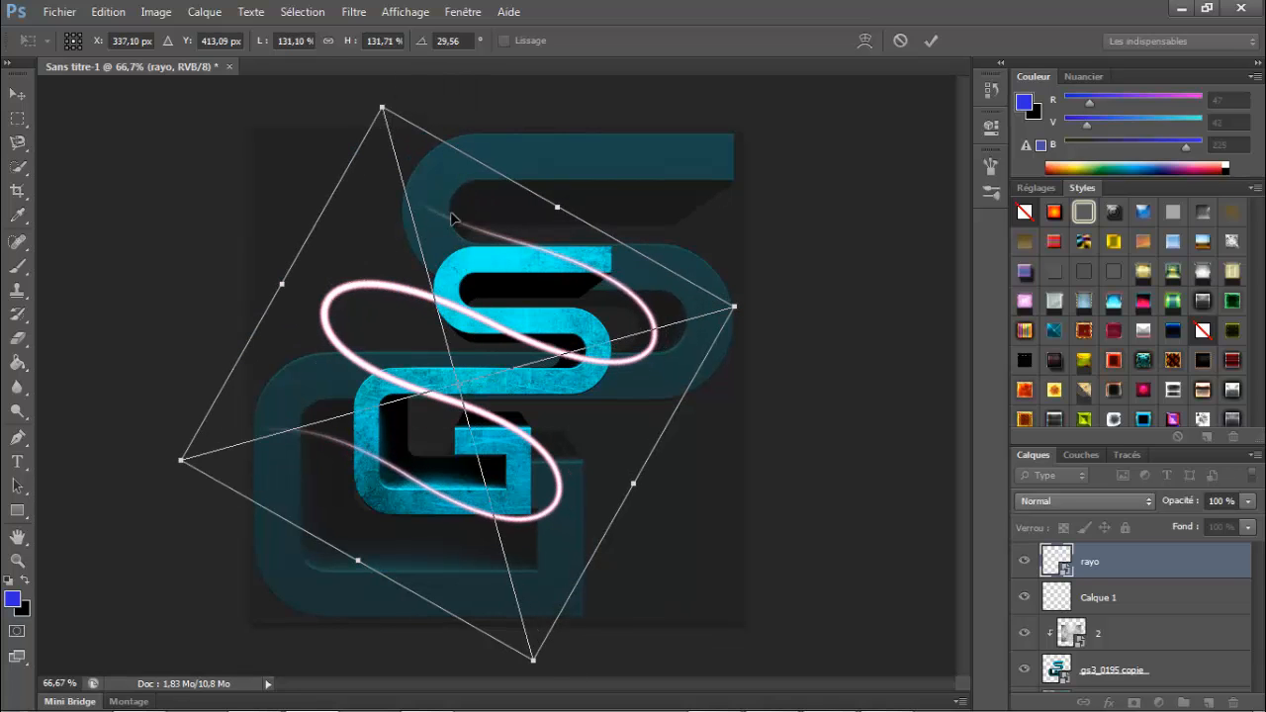
pyautogui.moveTo(490, 272); pyautogui.dragTo(499, 283)
pyautogui.press('Return')
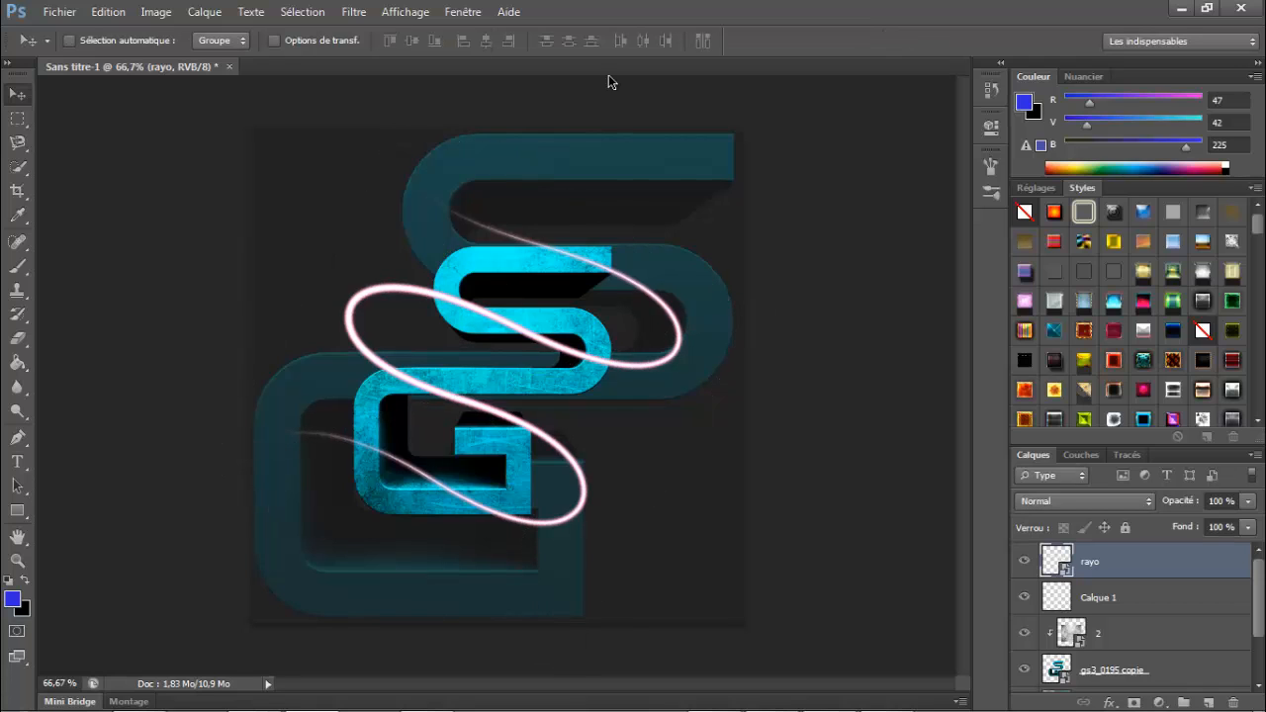
# - Rasterize the rayo layer and erase the streak over the S's upper bar and left bend and the G's base with a 60 px soft eraser
pyautogui.click(16, 338)
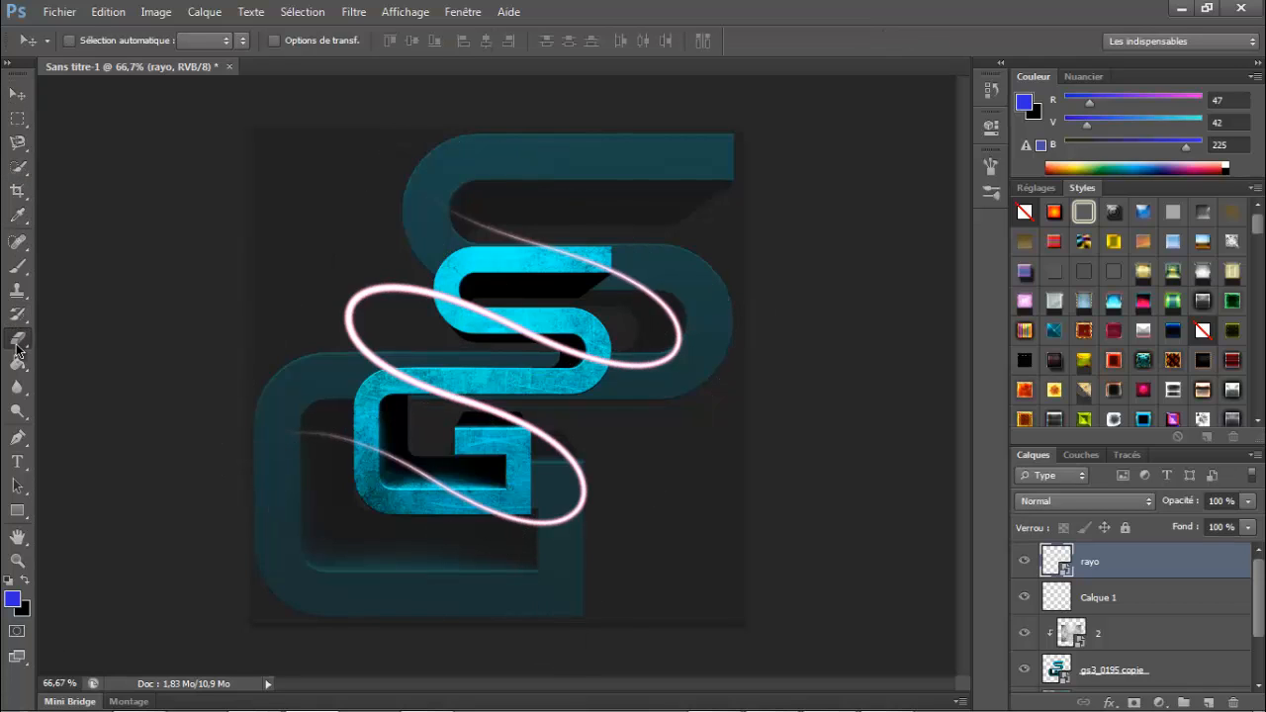
pyautogui.click(448, 297)
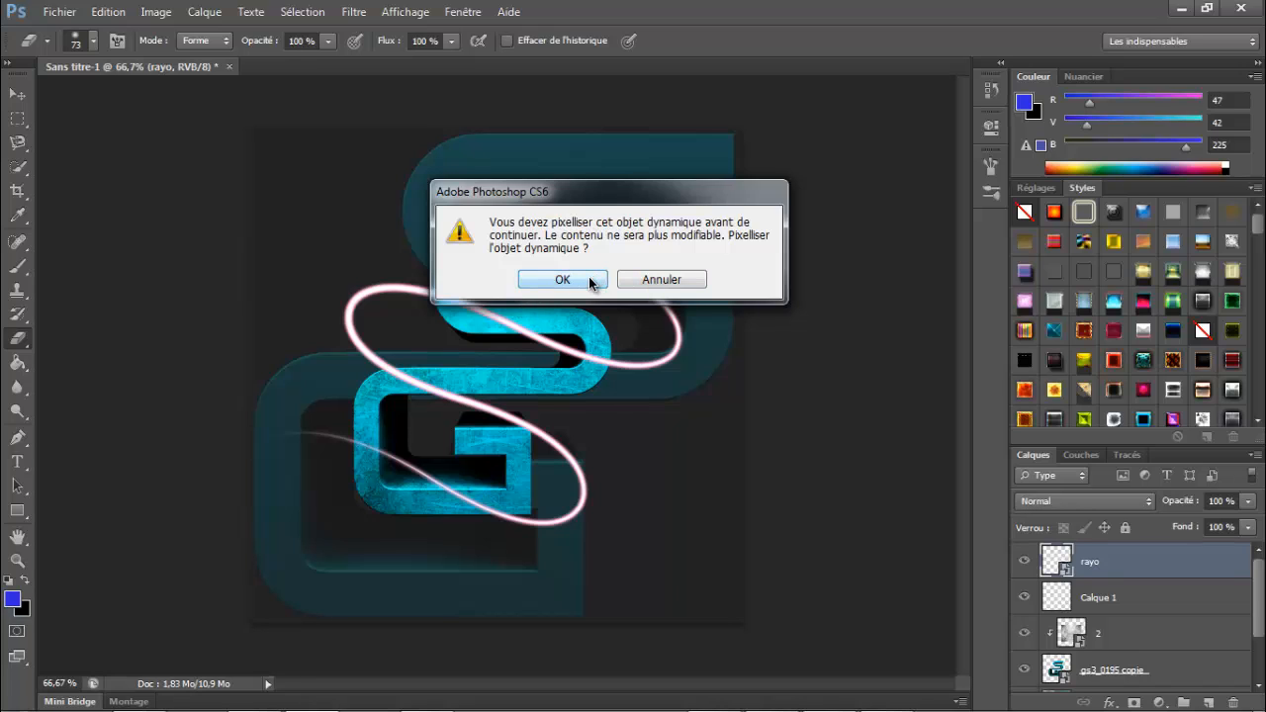
pyautogui.click(562, 279)
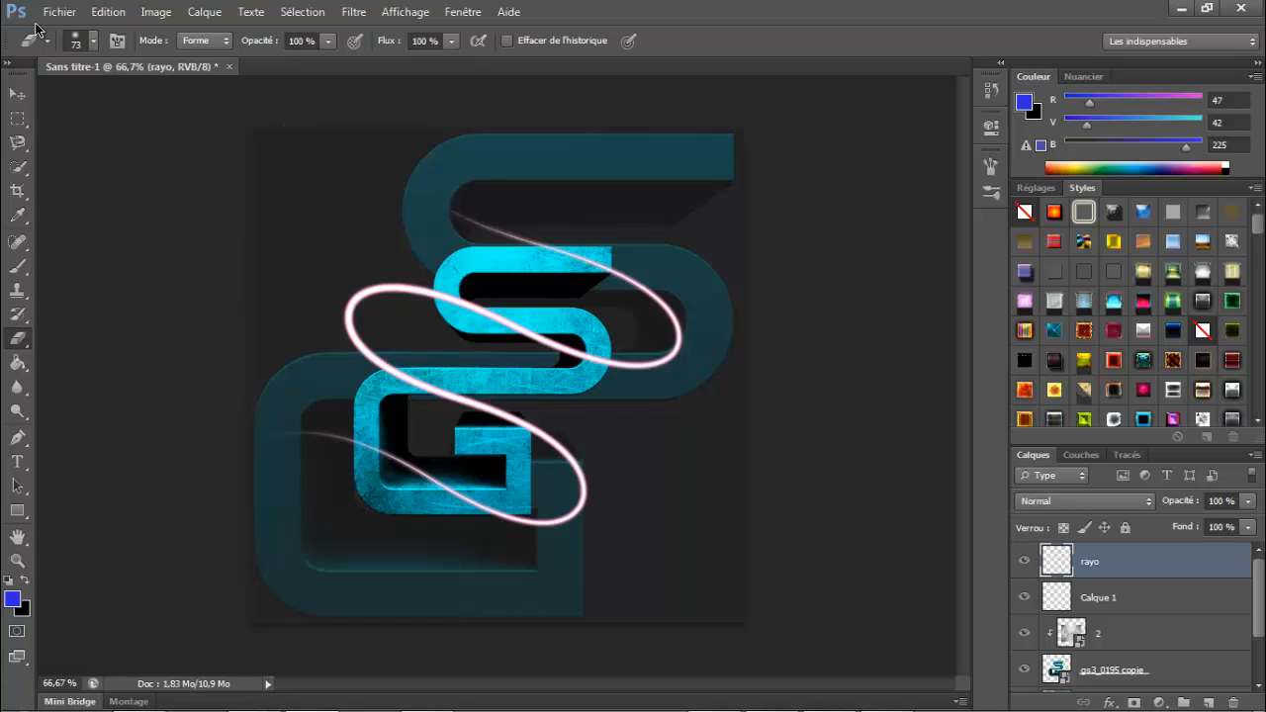
pyautogui.click(93, 41)
pyautogui.click(92, 98)
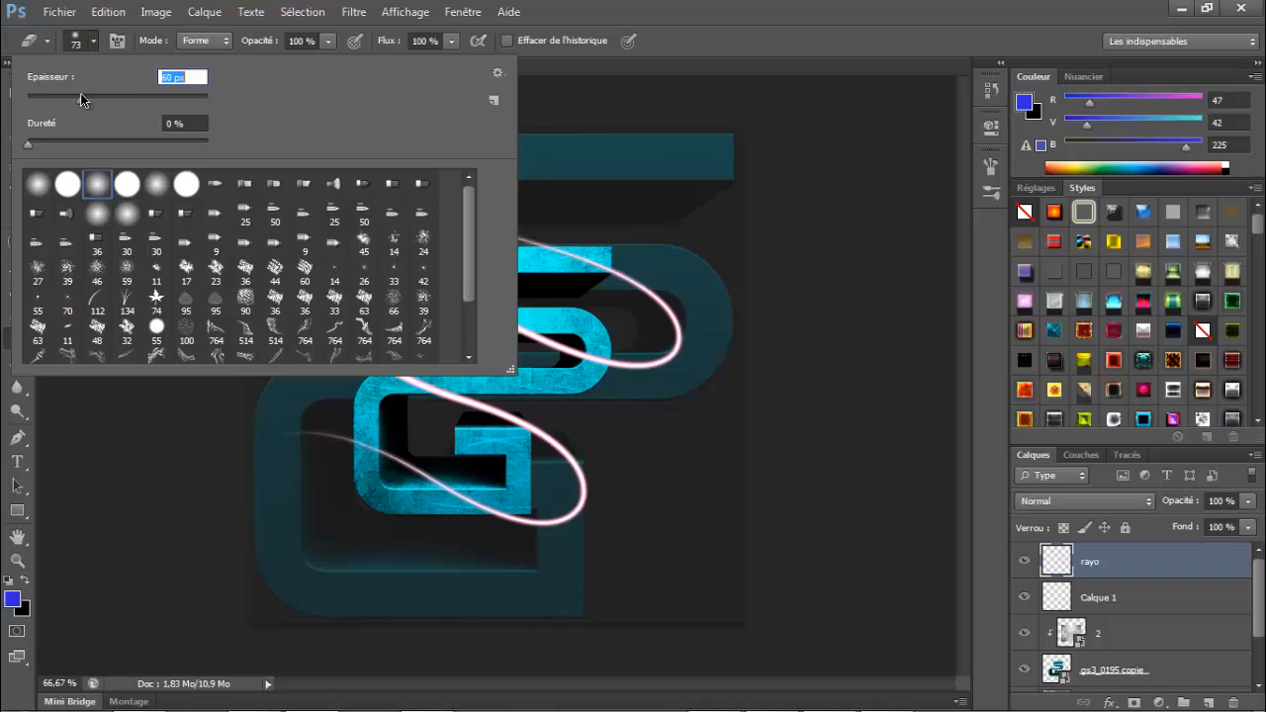
pyautogui.click(93, 43)
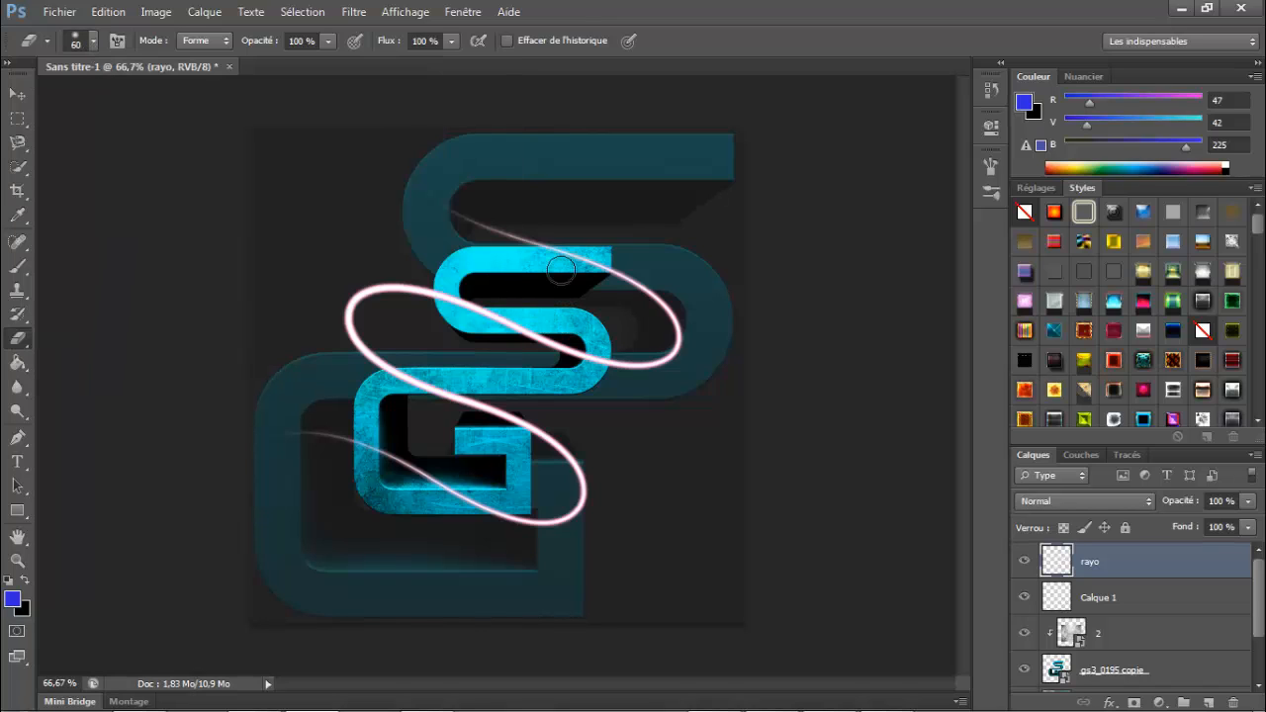
pyautogui.moveTo(548, 260)
pyautogui.mouseDown()
pyautogui.moveTo(597, 259)
pyautogui.moveTo(565, 255)
pyautogui.moveTo(587, 255)
pyautogui.mouseUp()
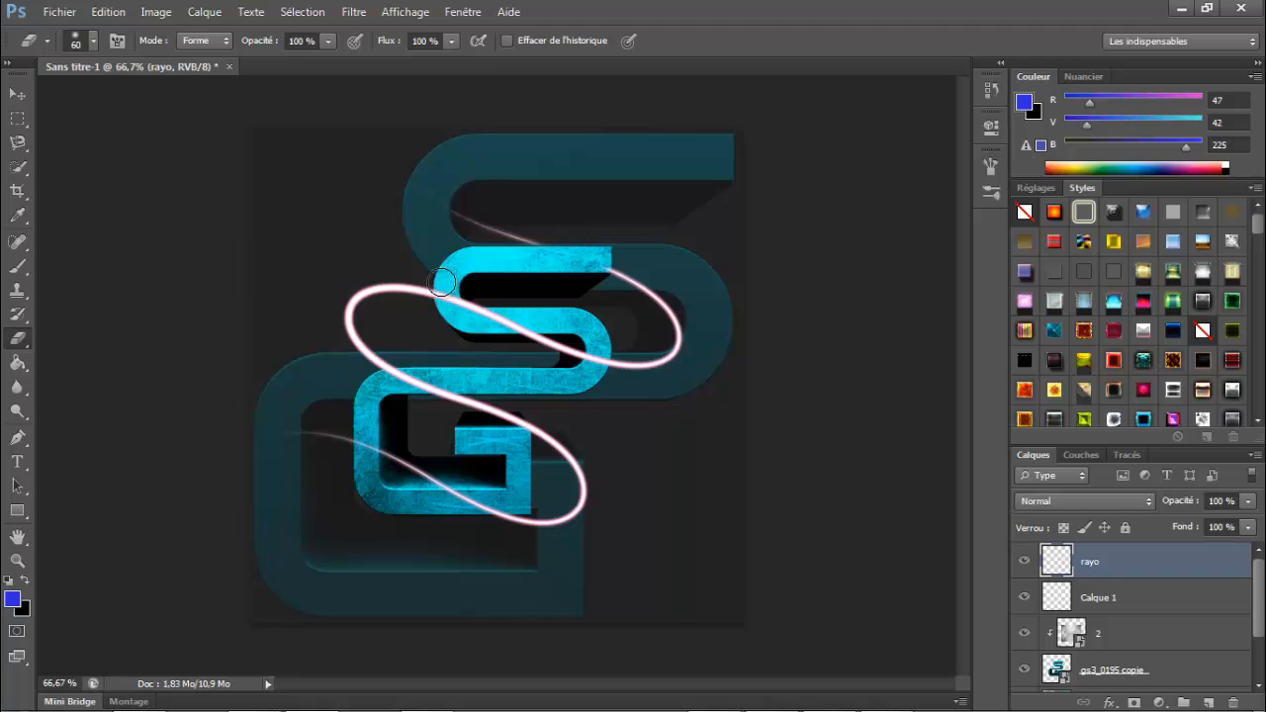
pyautogui.moveTo(444, 285)
pyautogui.mouseDown()
pyautogui.moveTo(463, 307)
pyautogui.moveTo(556, 327)
pyautogui.moveTo(481, 319)
pyautogui.mouseUp()
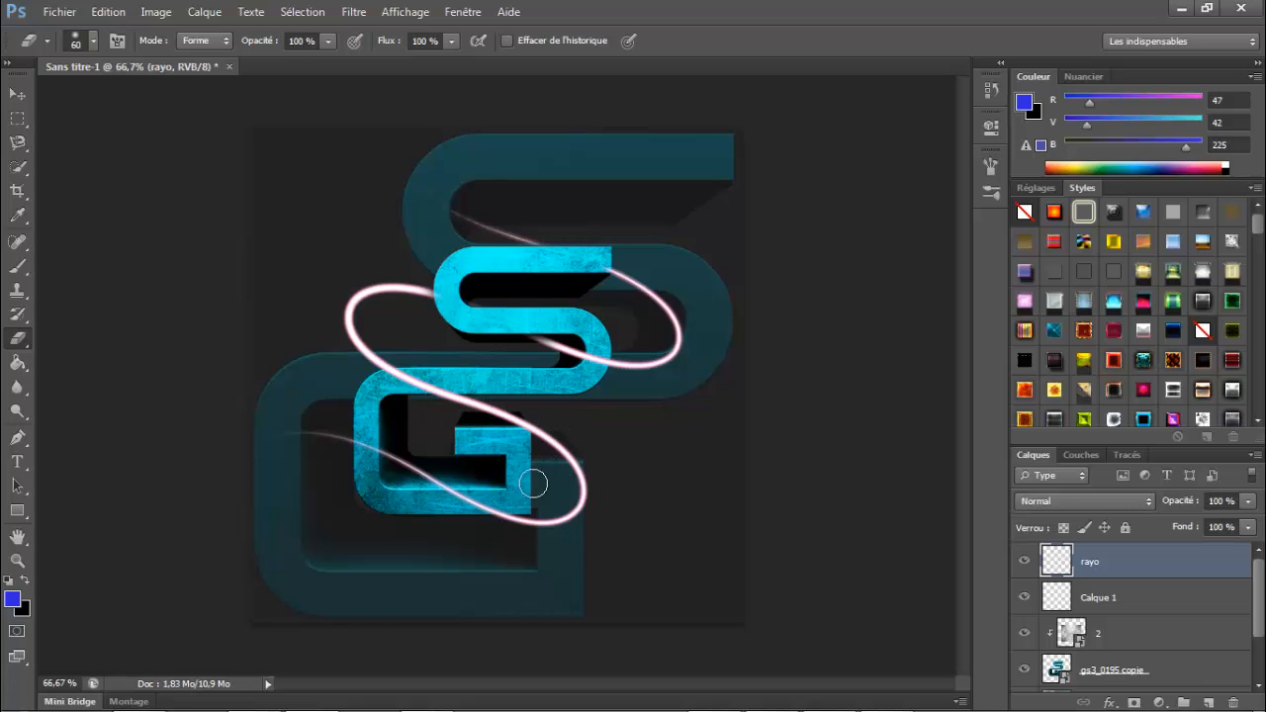
pyautogui.moveTo(528, 483)
pyautogui.mouseDown()
pyautogui.moveTo(510, 500)
pyautogui.moveTo(416, 503)
pyautogui.mouseUp()
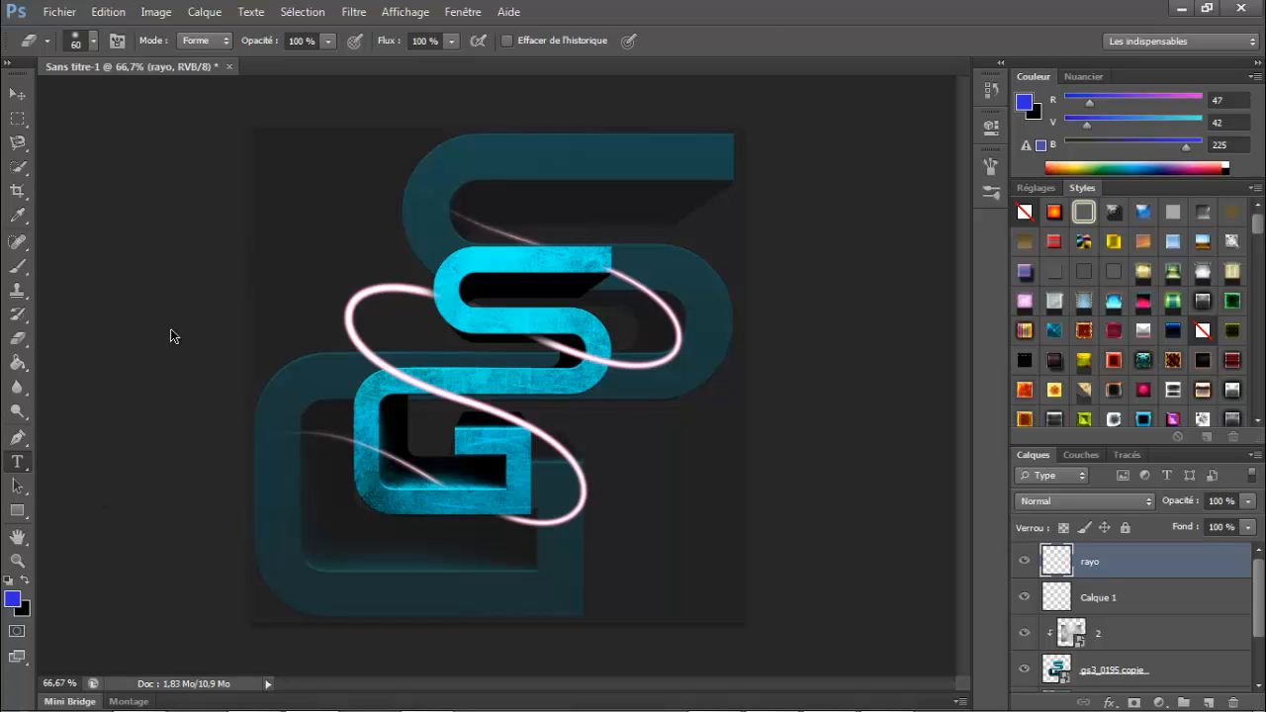
# - Add the text "Ac3design" inside the lower part of the faded G, below the small G's base
pyautogui.click(16, 461)
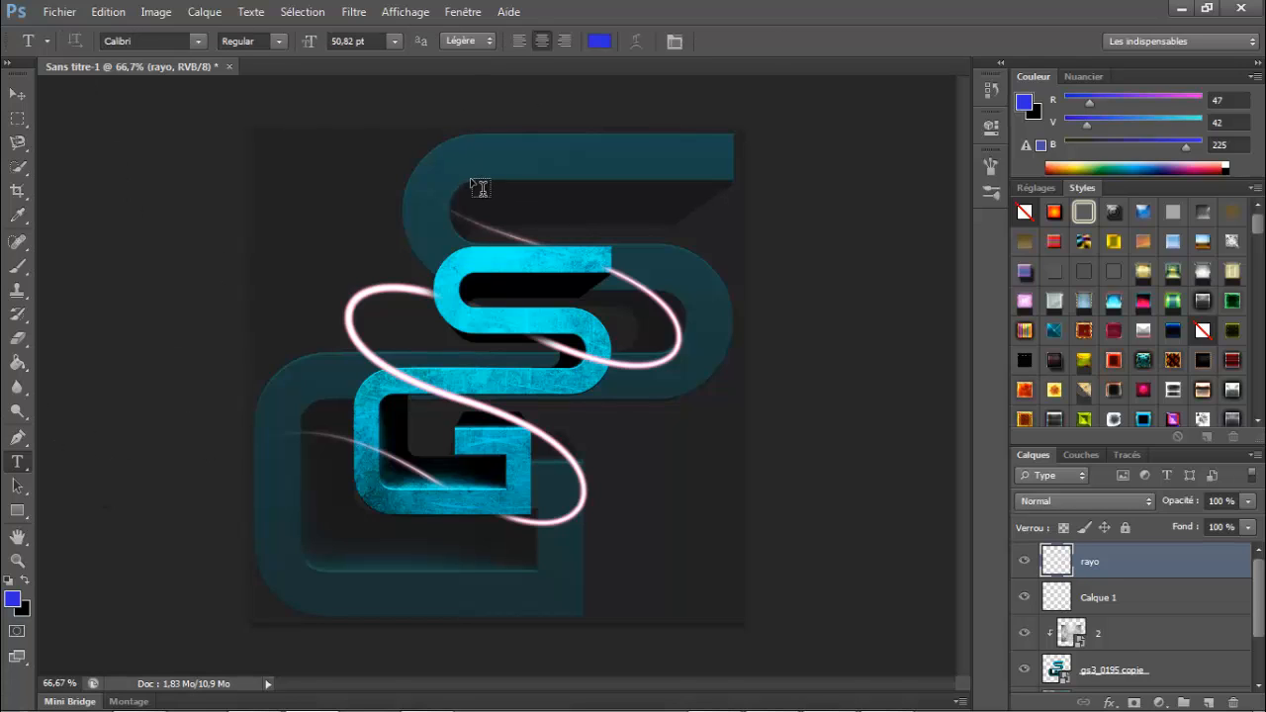
pyautogui.click(378, 570)
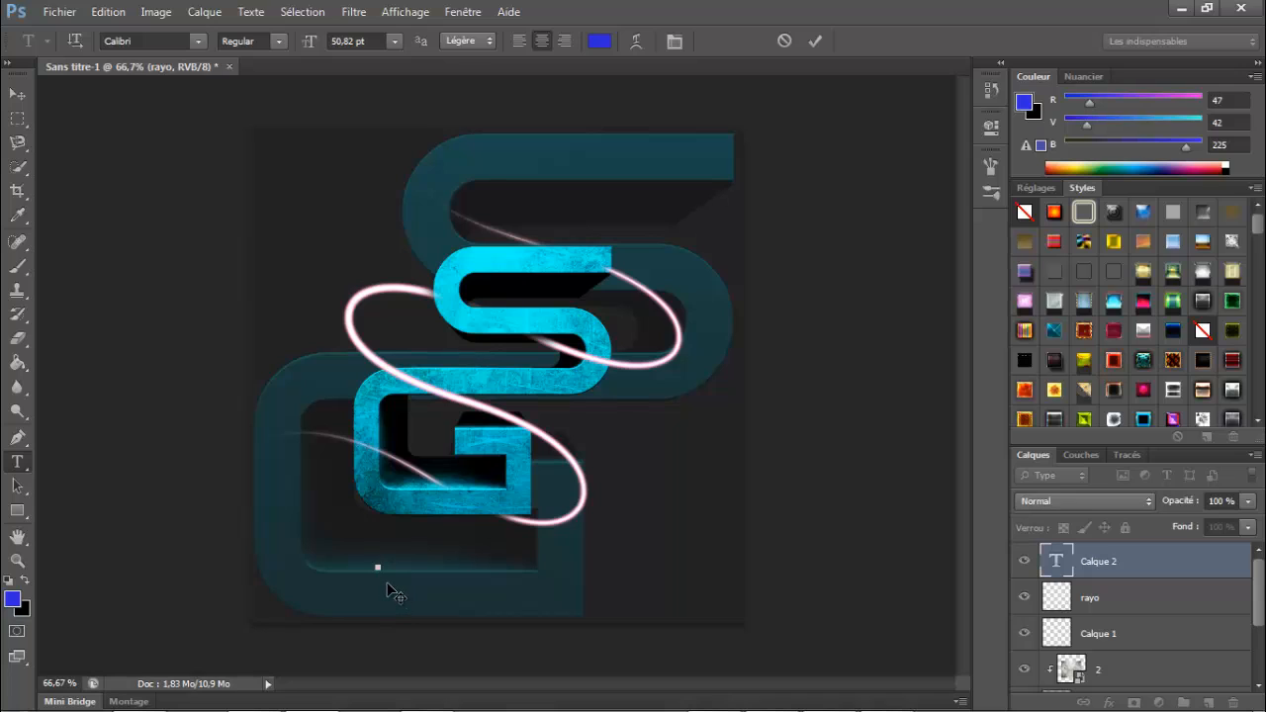
pyautogui.write('A')
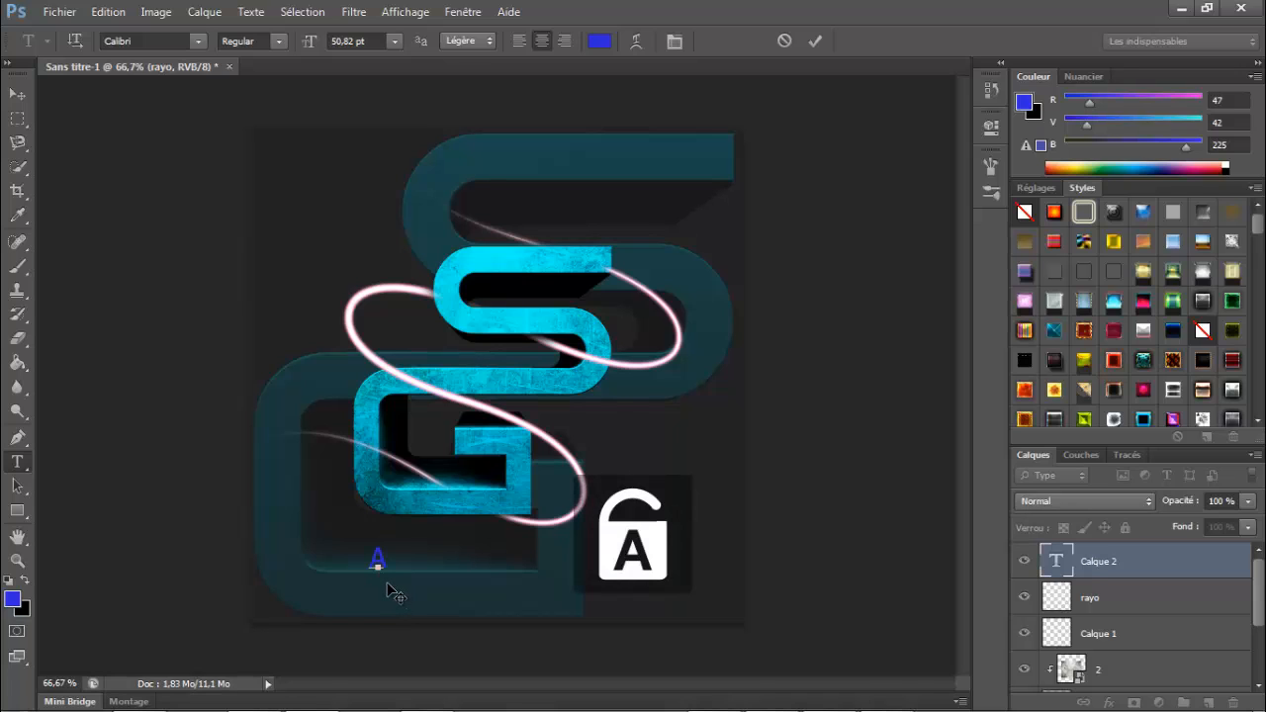
pyautogui.write('c3')
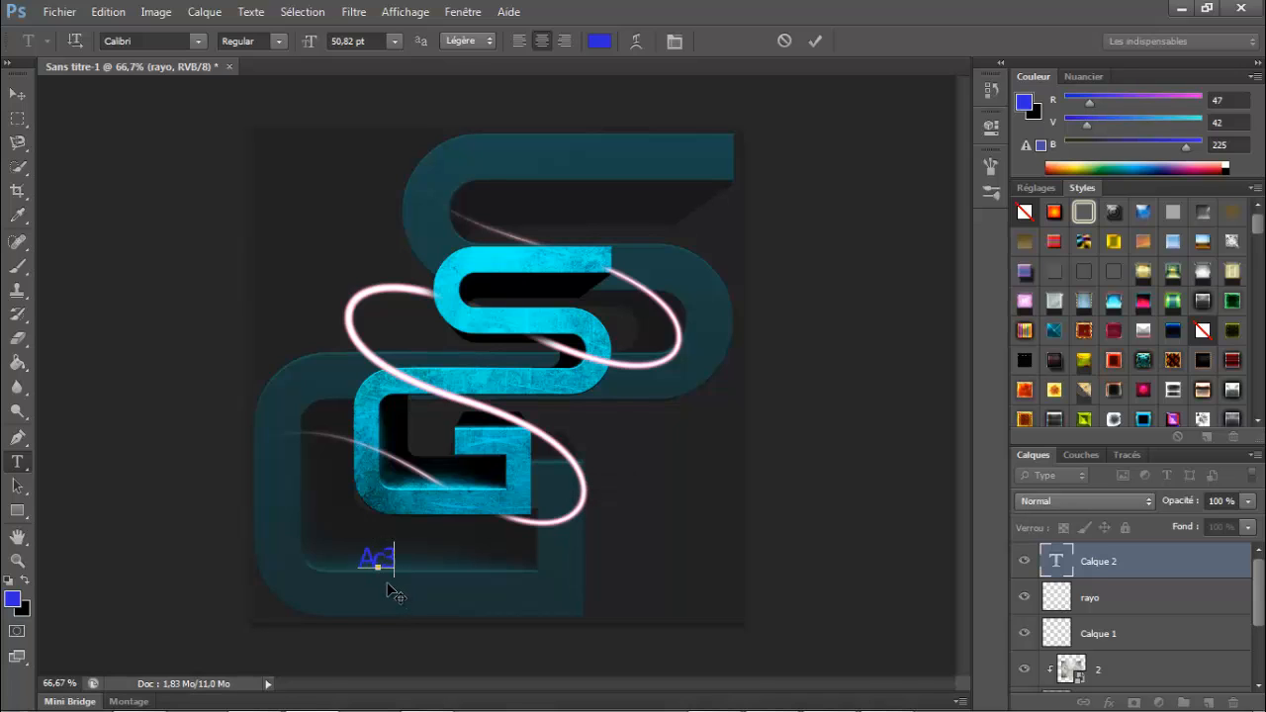
pyautogui.write('design')
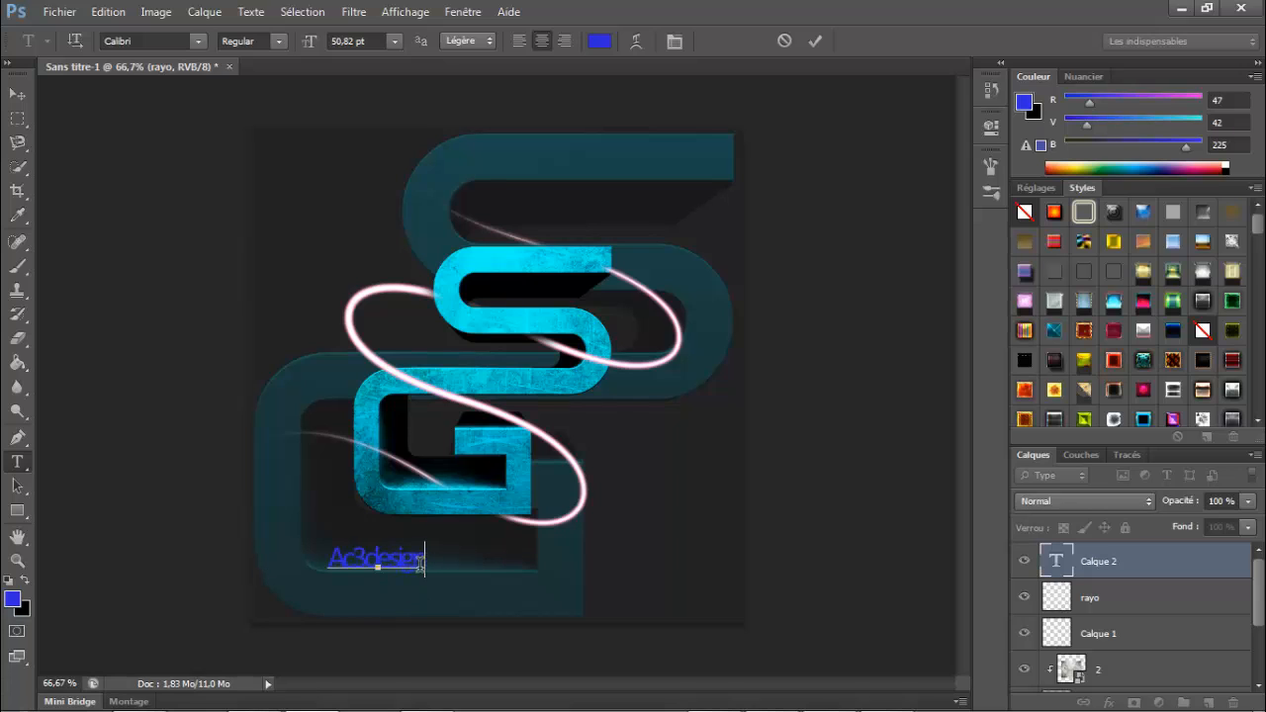
# - Change the font of the whole Ac3design text to Blackadder ITC
pyautogui.hotkey('ctrl', 'a')
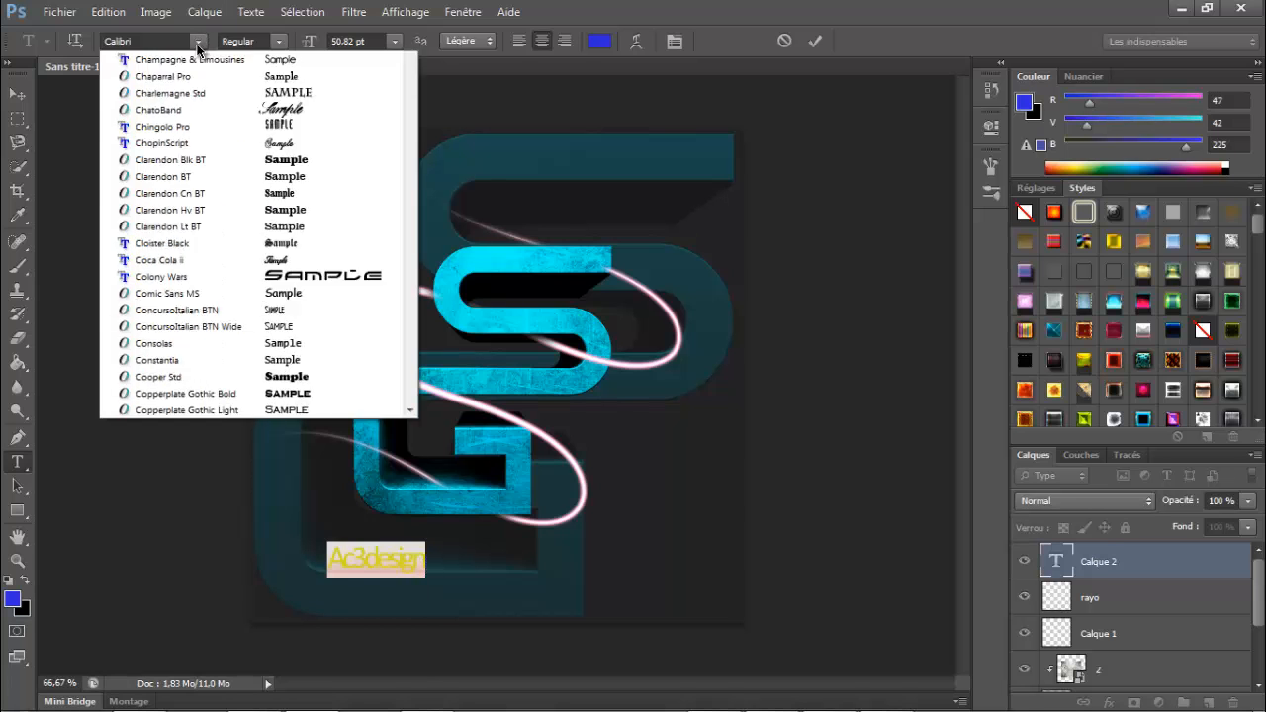
pyautogui.click(198, 40)
pyautogui.scroll(8, 313, 216)
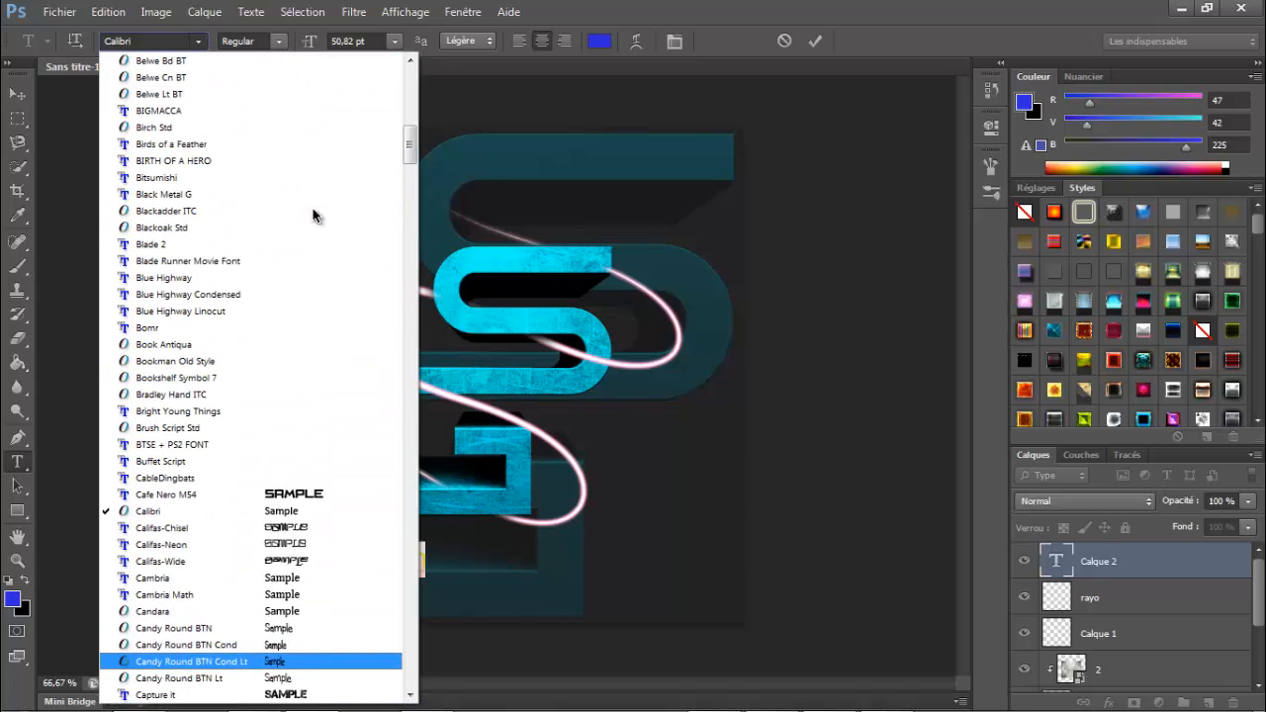
pyautogui.click(313, 210)
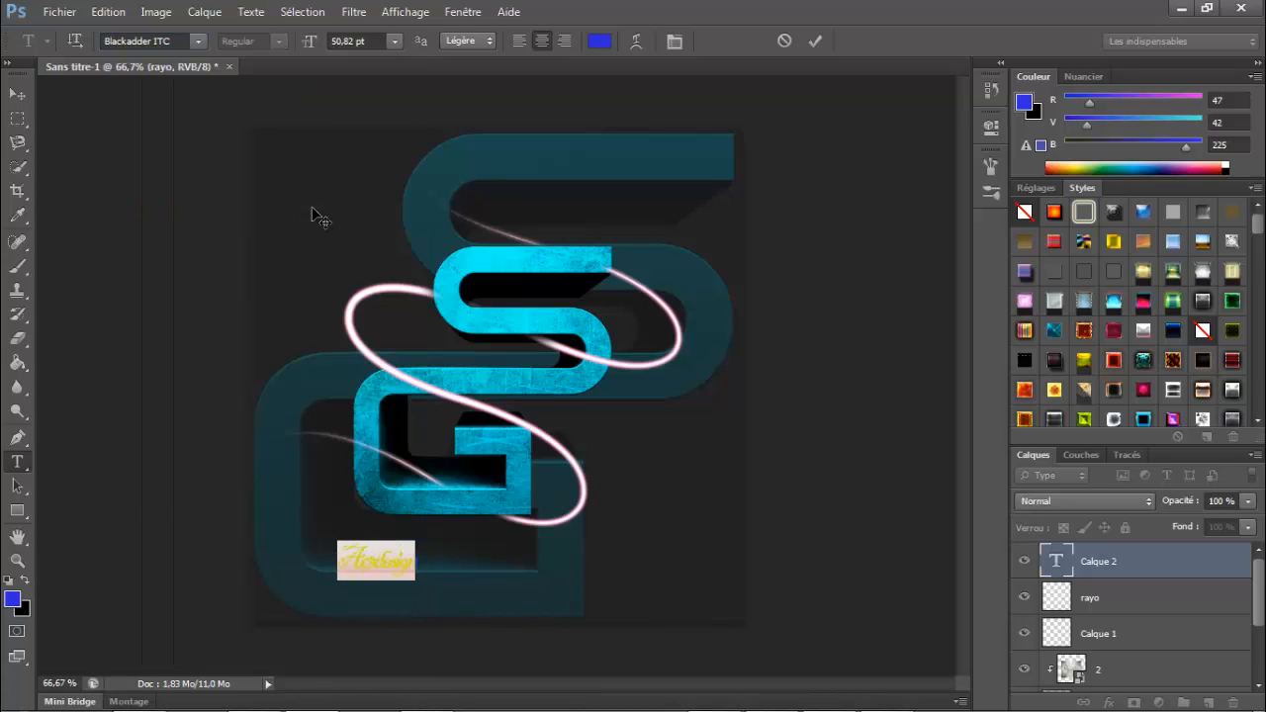
# - Apply a glossy red-orange preset layer style to the Ac3design text
pyautogui.click(420, 555)
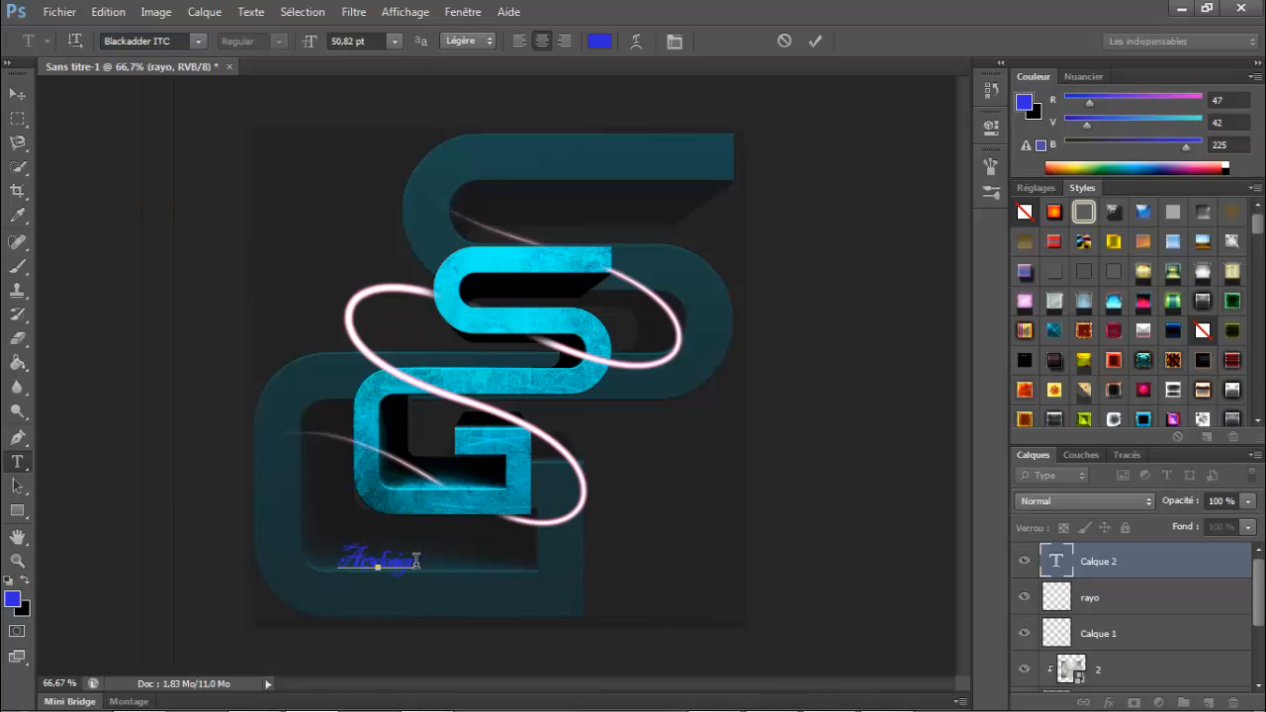
pyautogui.moveTo(417, 561); pyautogui.dragTo(337, 564)
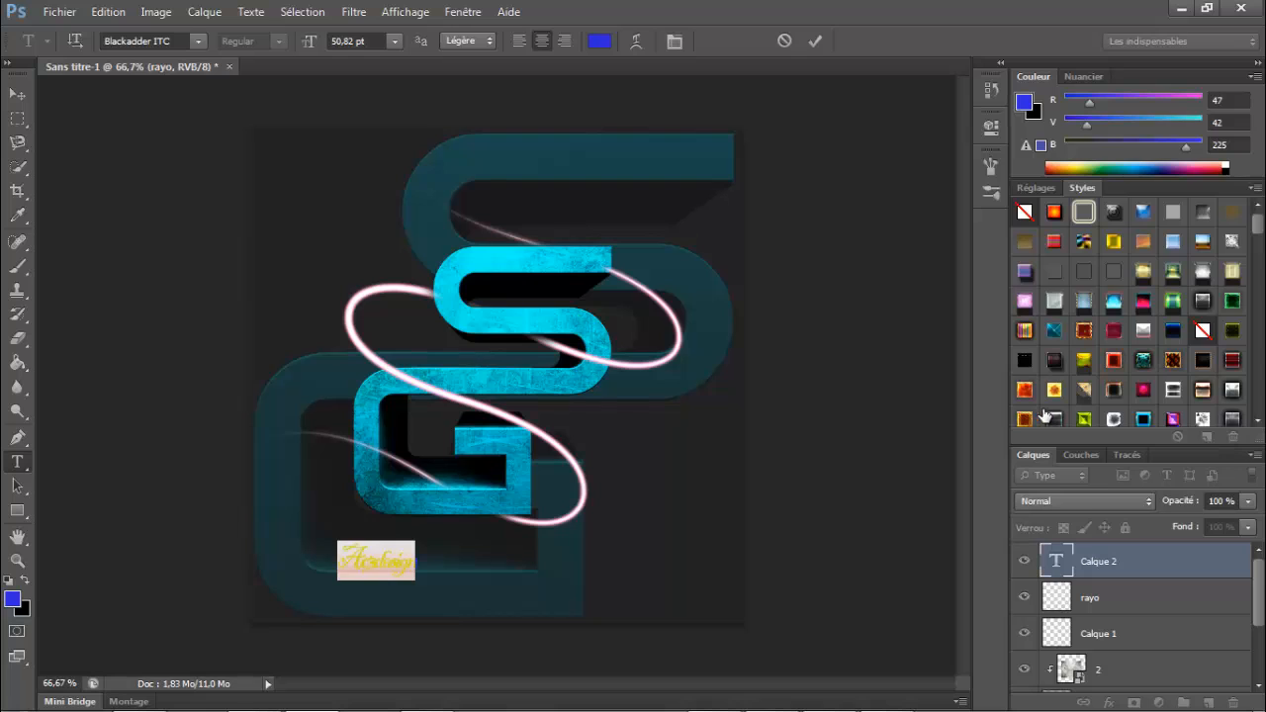
pyautogui.scroll(-5, 1058, 386)
pyautogui.scroll(-3, 1074, 368)
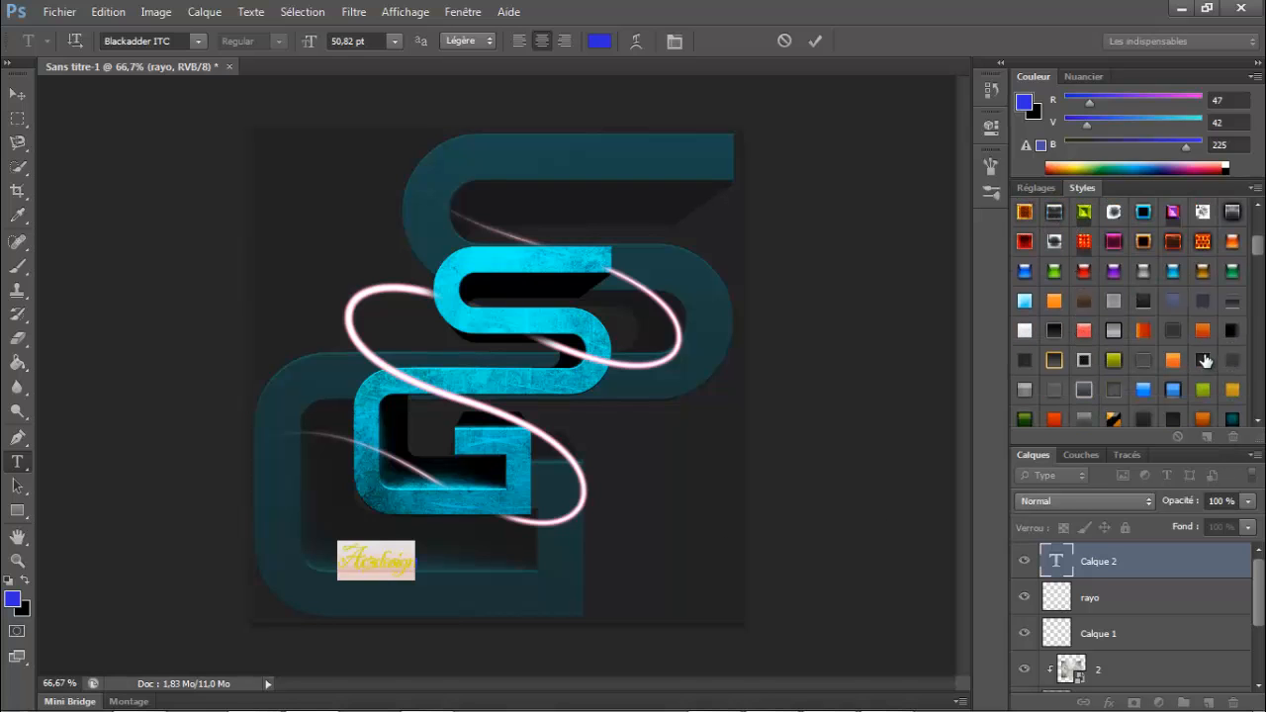
pyautogui.scroll(-1, 1085, 384)
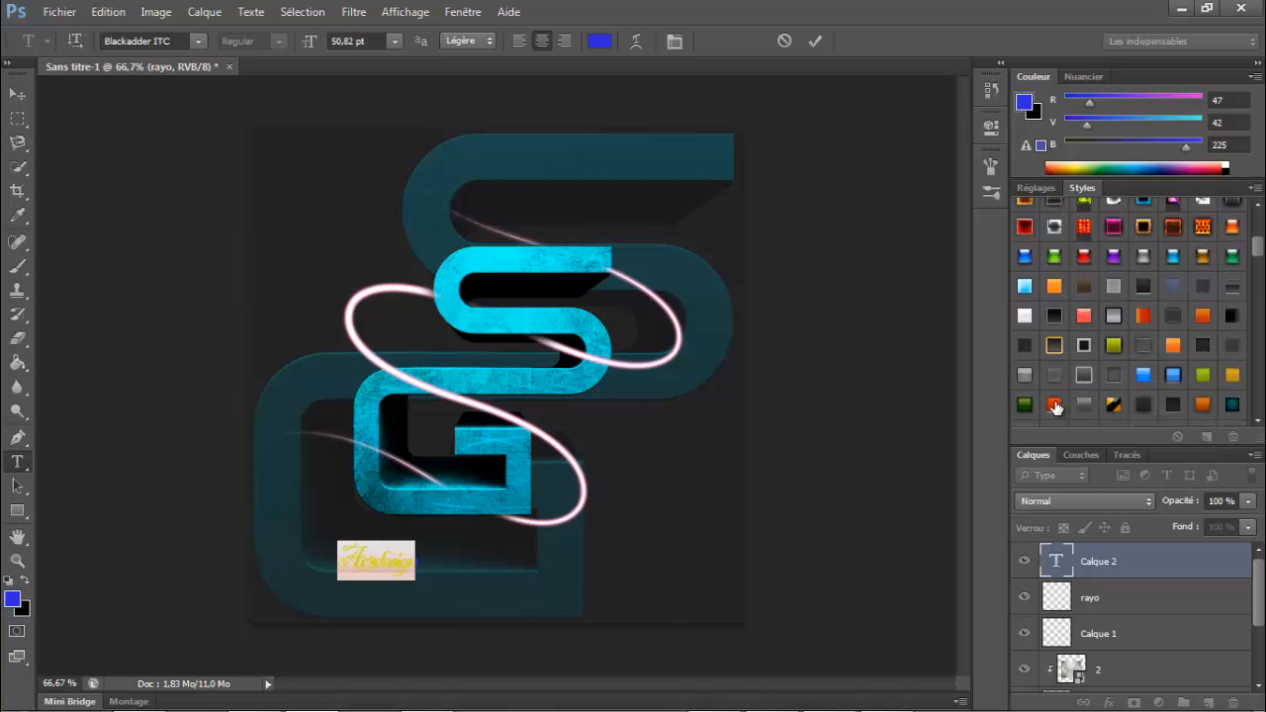
pyautogui.click(1054, 405)
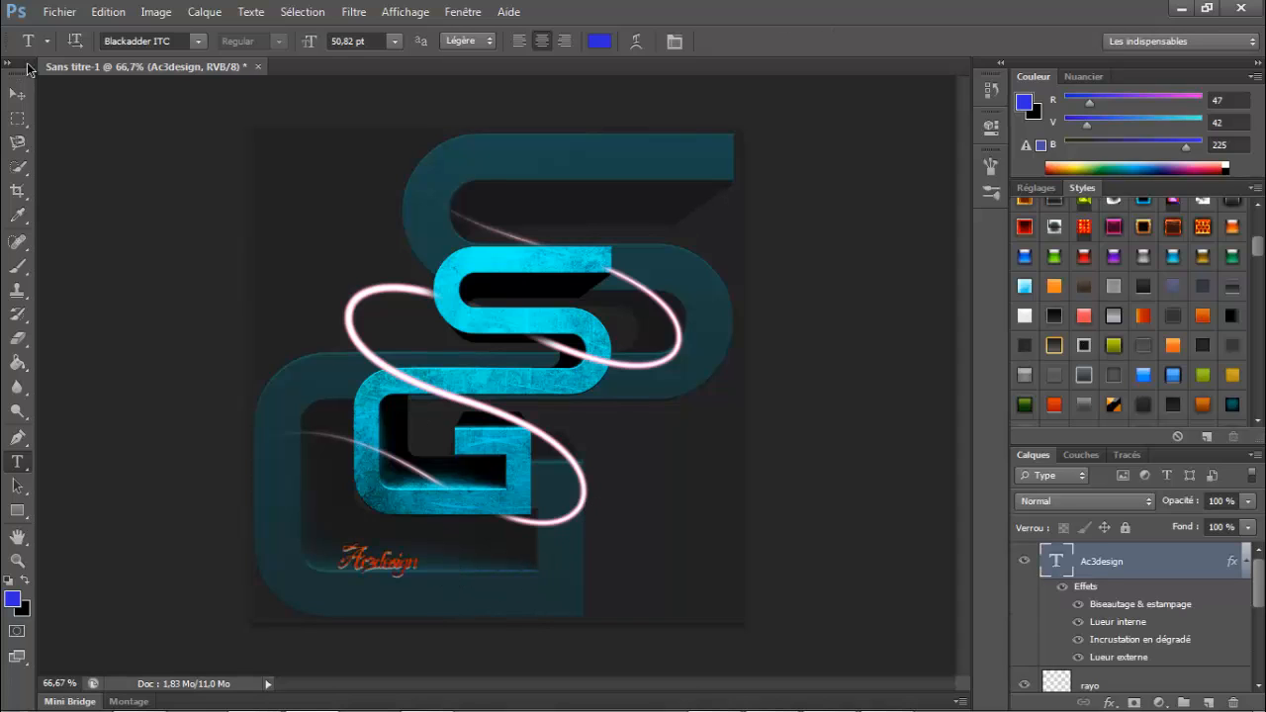
# - Squash the Ac3design text to about 79% height and place it in the lower-right corner of the canvas
pyautogui.click(17, 93)
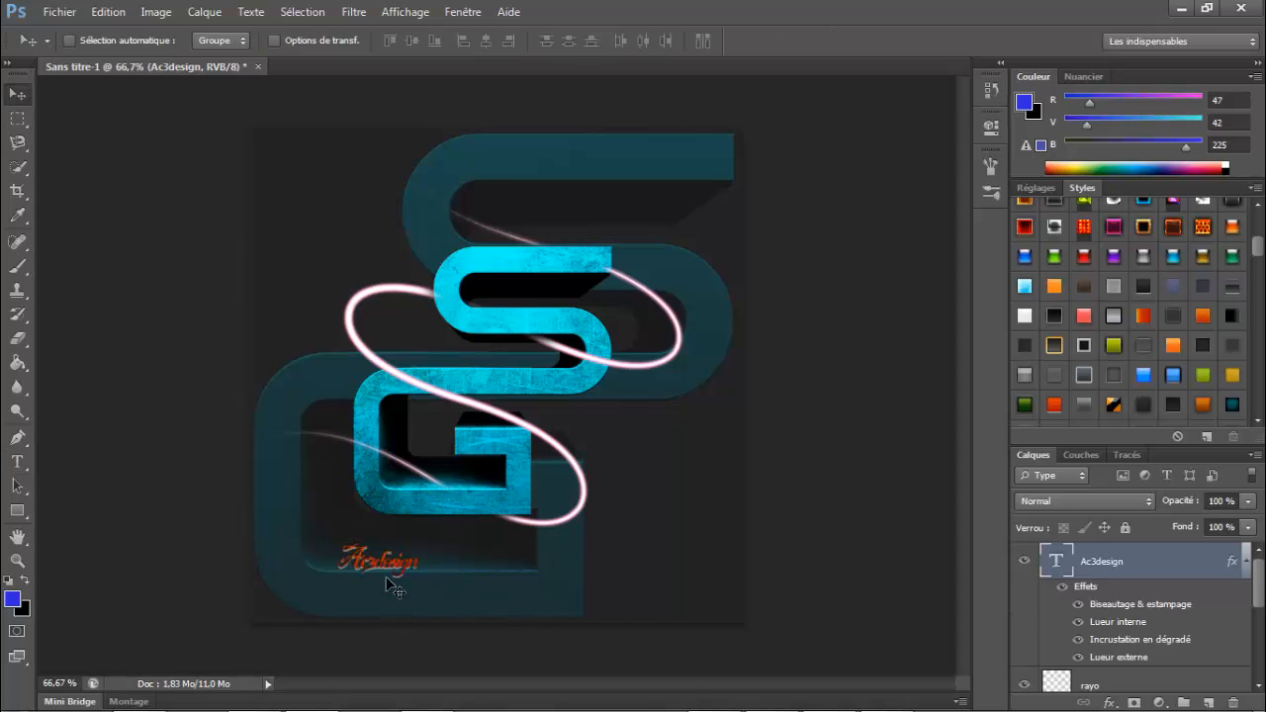
pyautogui.moveTo(407, 561); pyautogui.dragTo(451, 518)
pyautogui.hotkey('ctrl', 't')
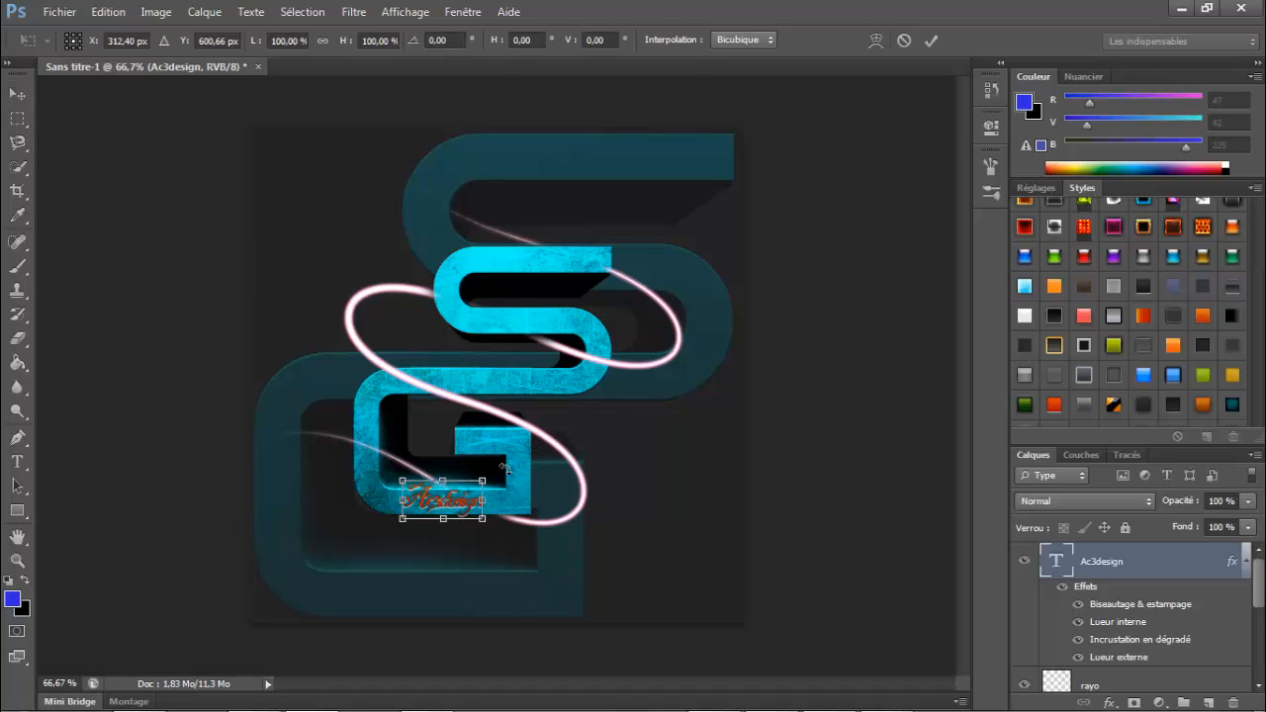
pyautogui.moveTo(482, 481); pyautogui.dragTo(483, 488)
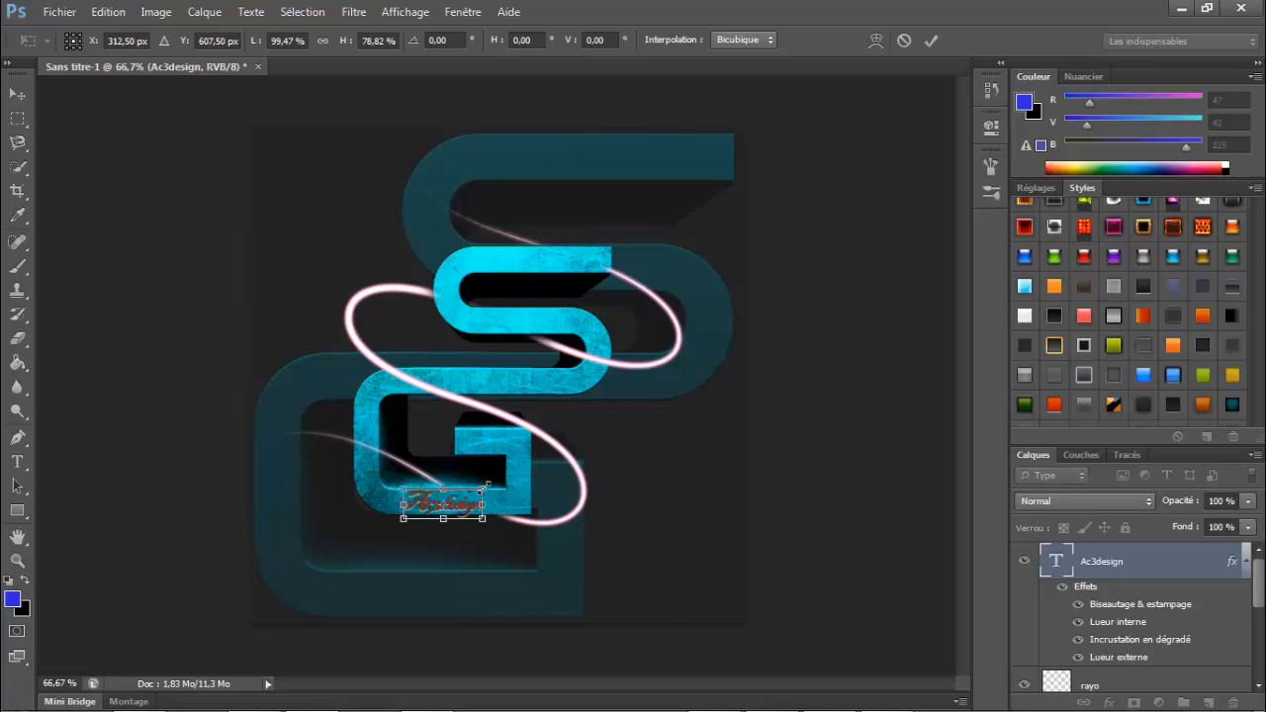
pyautogui.press('Return')
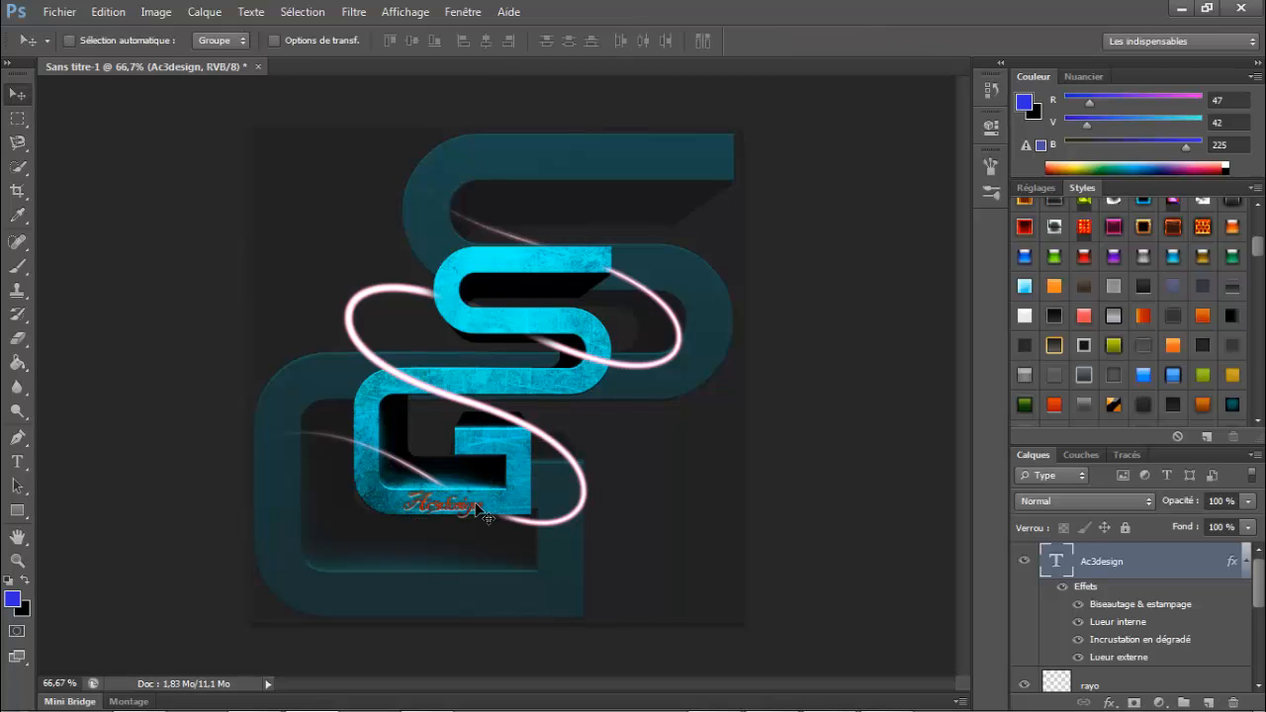
pyautogui.moveTo(477, 508); pyautogui.dragTo(724, 609)
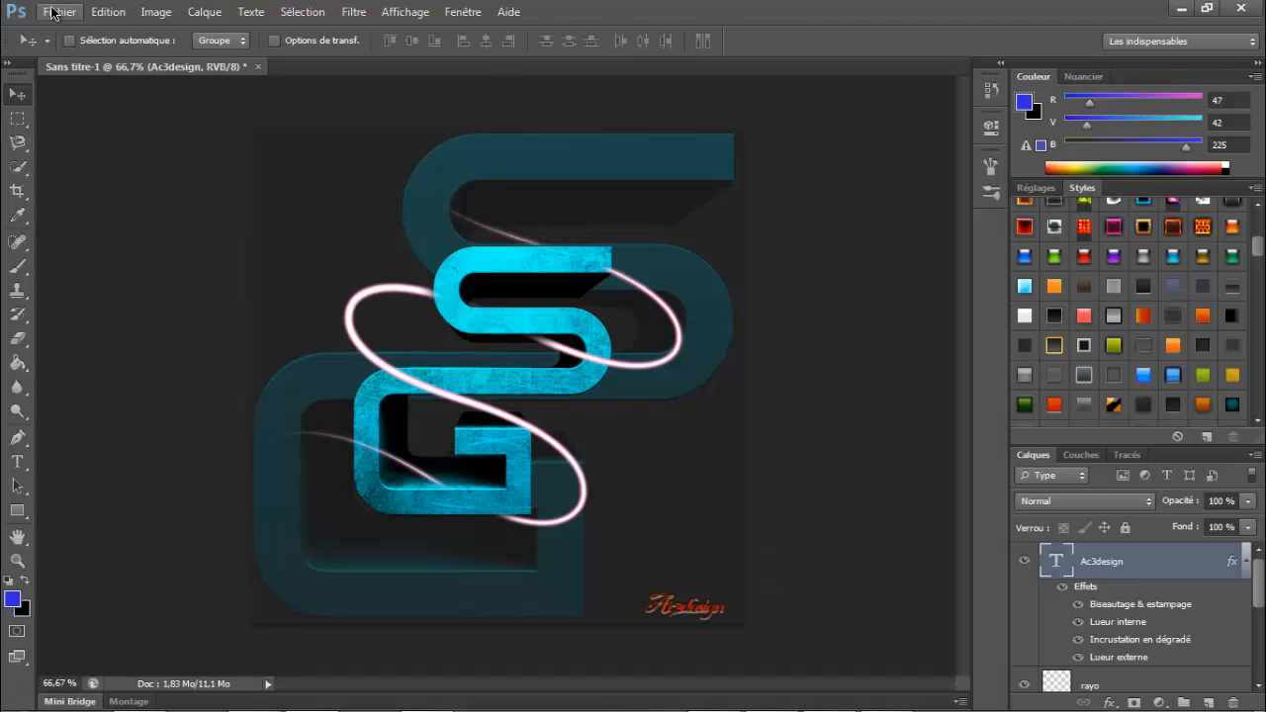
# - Start saving the composition under a new name and go to the Logo folder on the desktop (Bureau)
pyautogui.click(54, 12)
pyautogui.click(125, 235)
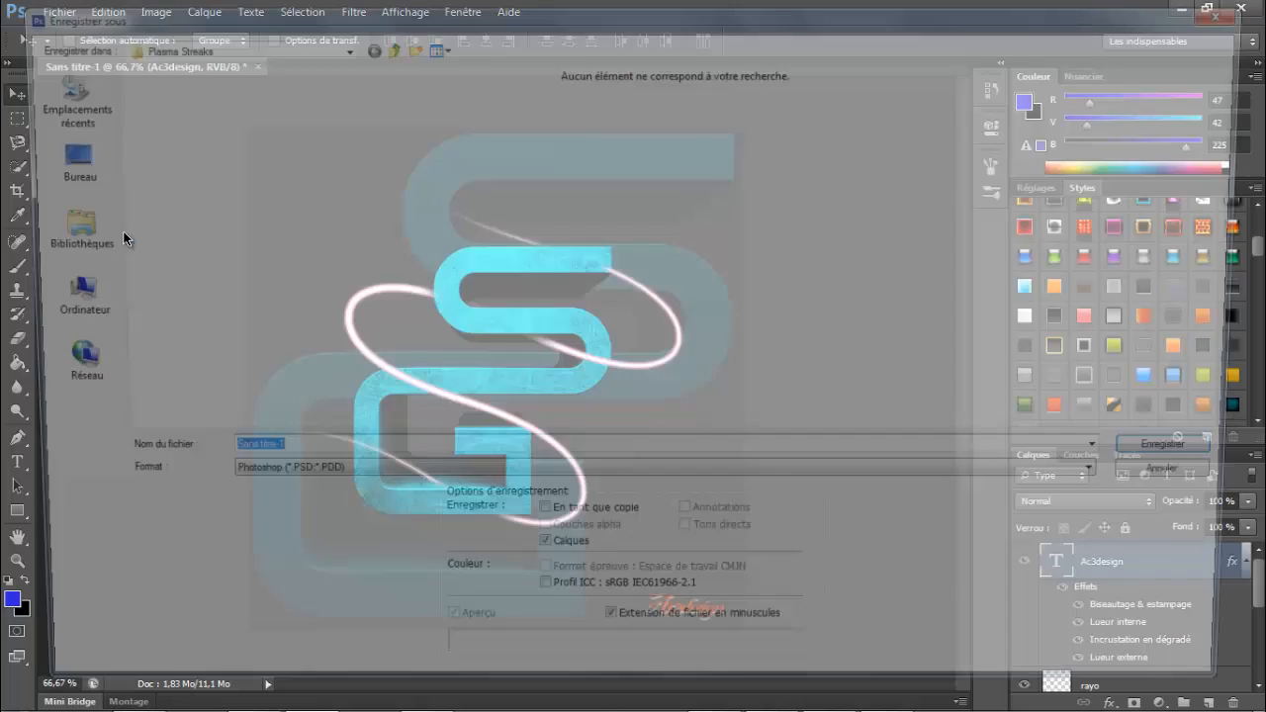
pyautogui.click(40, 172)
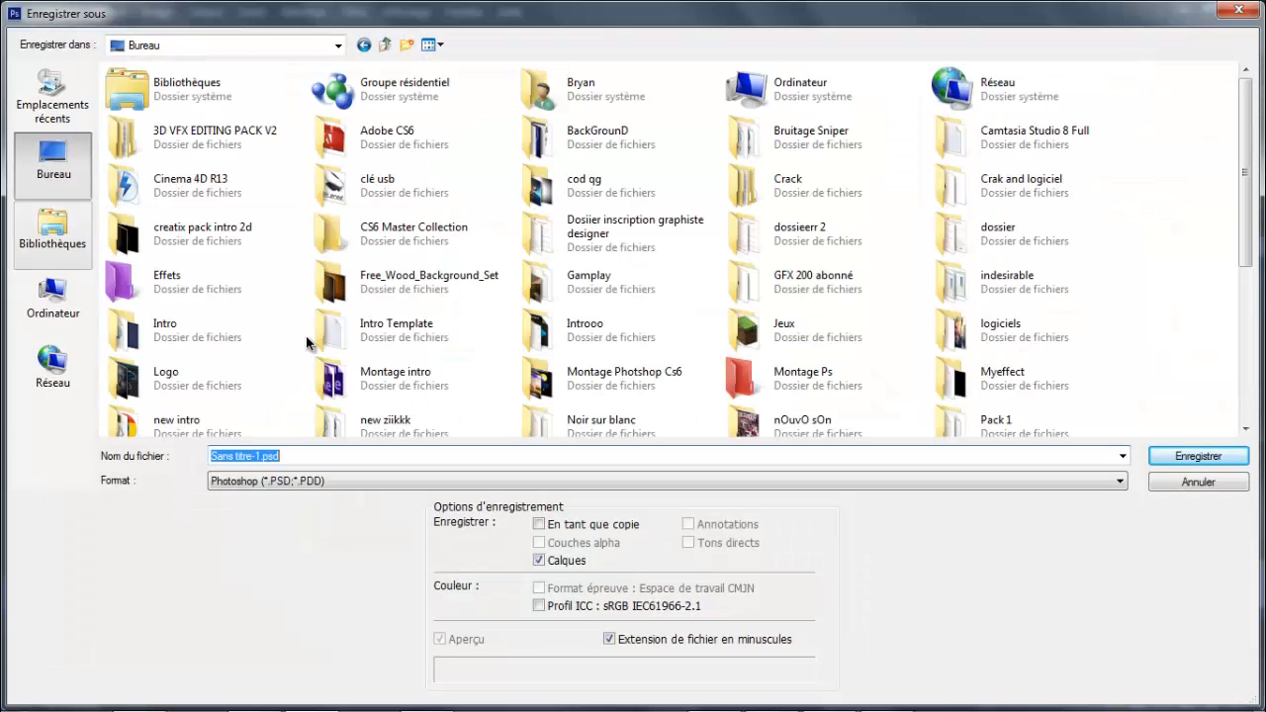
pyautogui.write('lgo')
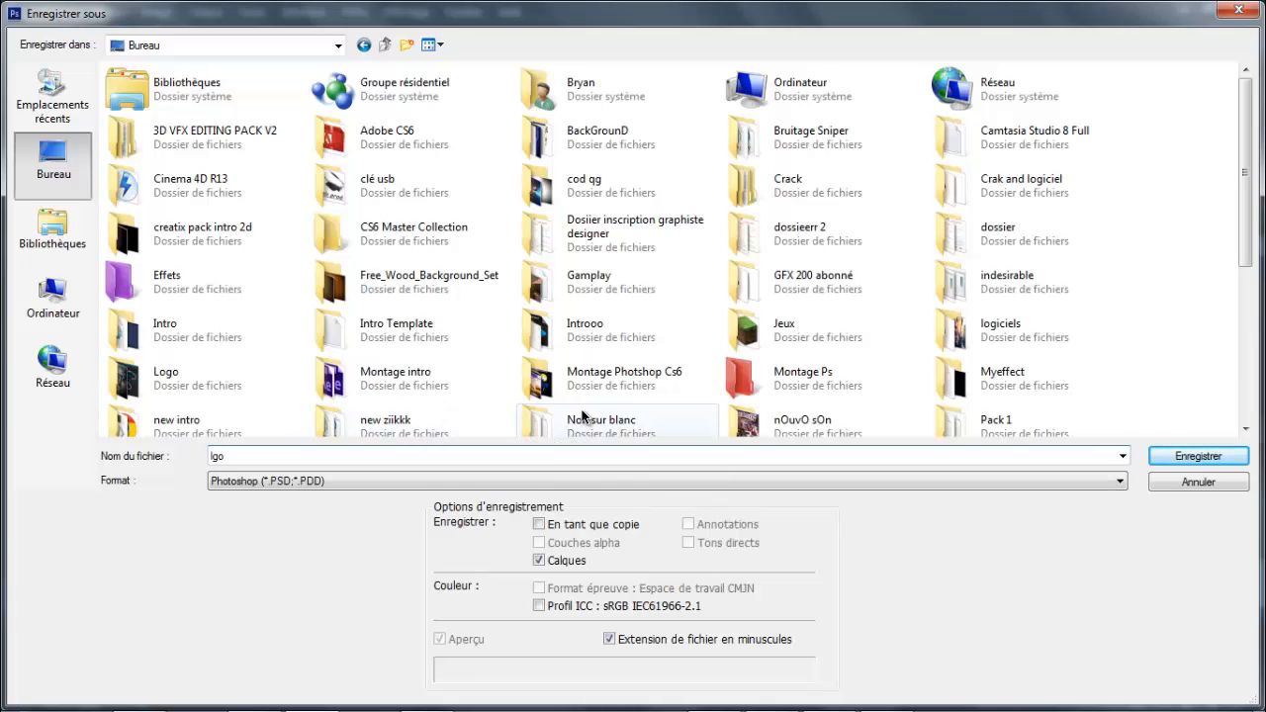
pyautogui.press('BackSpace')
pyautogui.write('ogo')
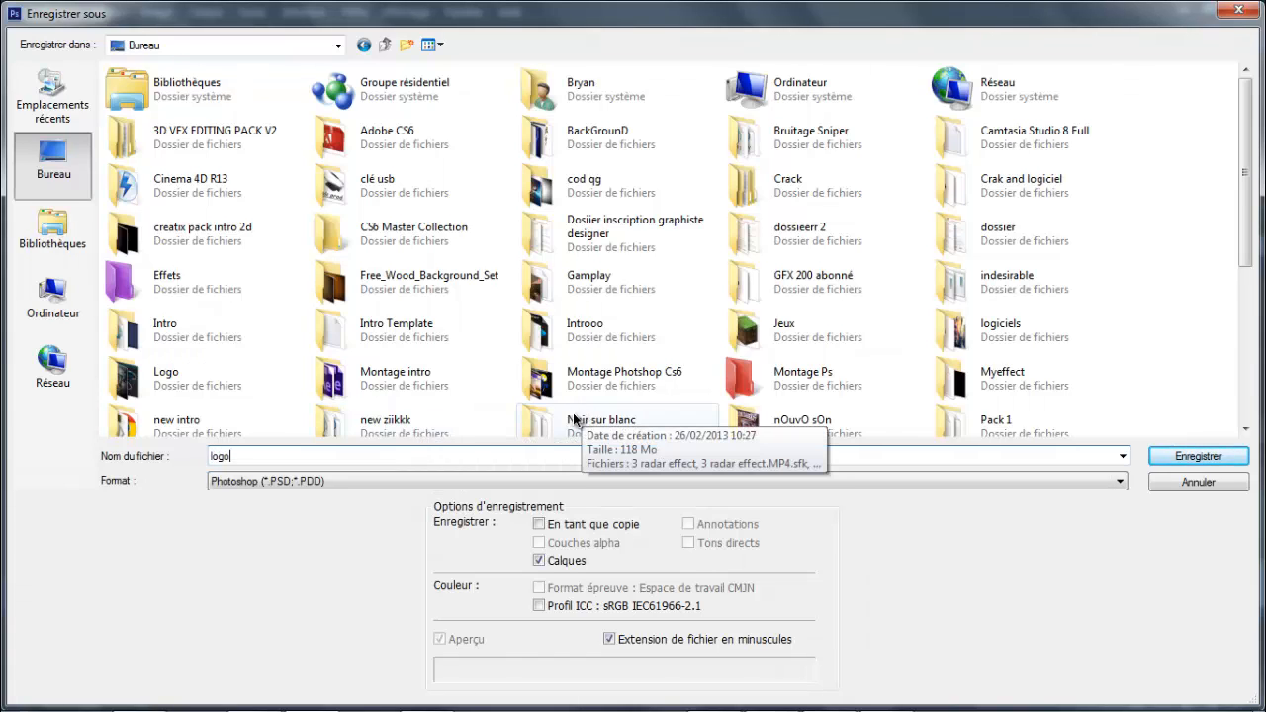
pyautogui.click(1214, 464)
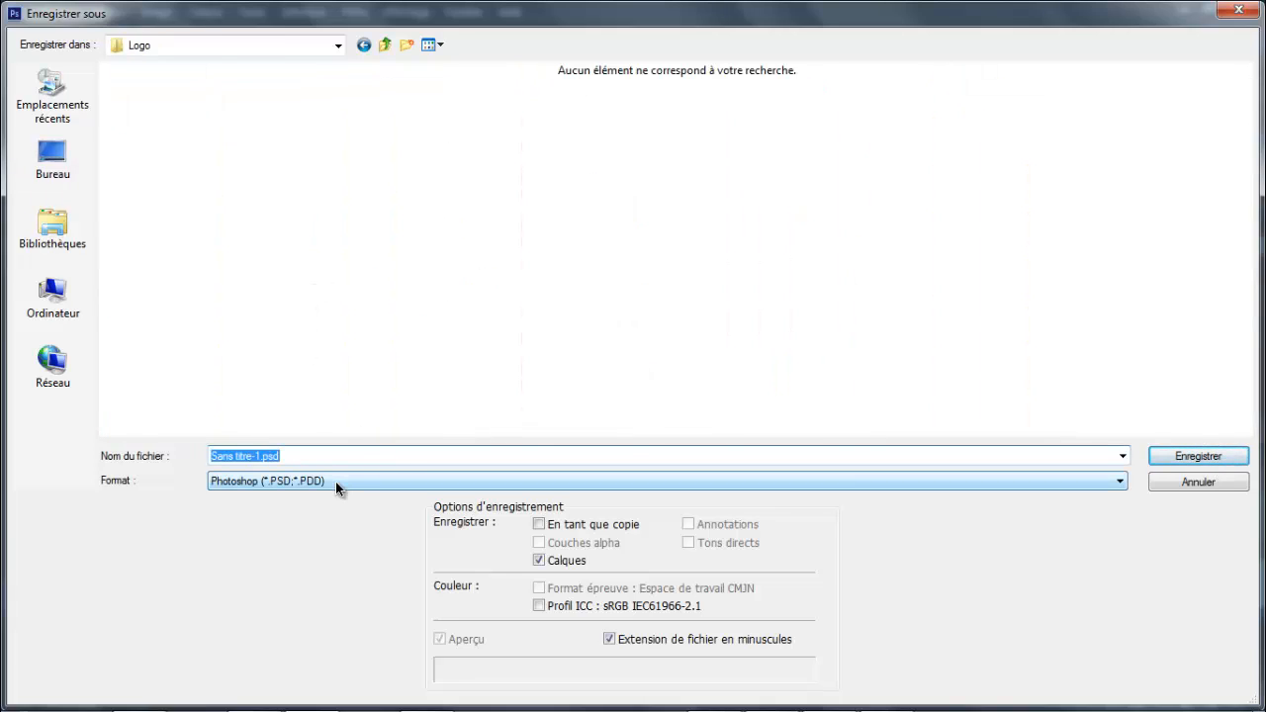
# - Save the composition as the JPEG "logo gs2" at maximum quality 12, with the optimized baseline format
pyautogui.click(335, 482)
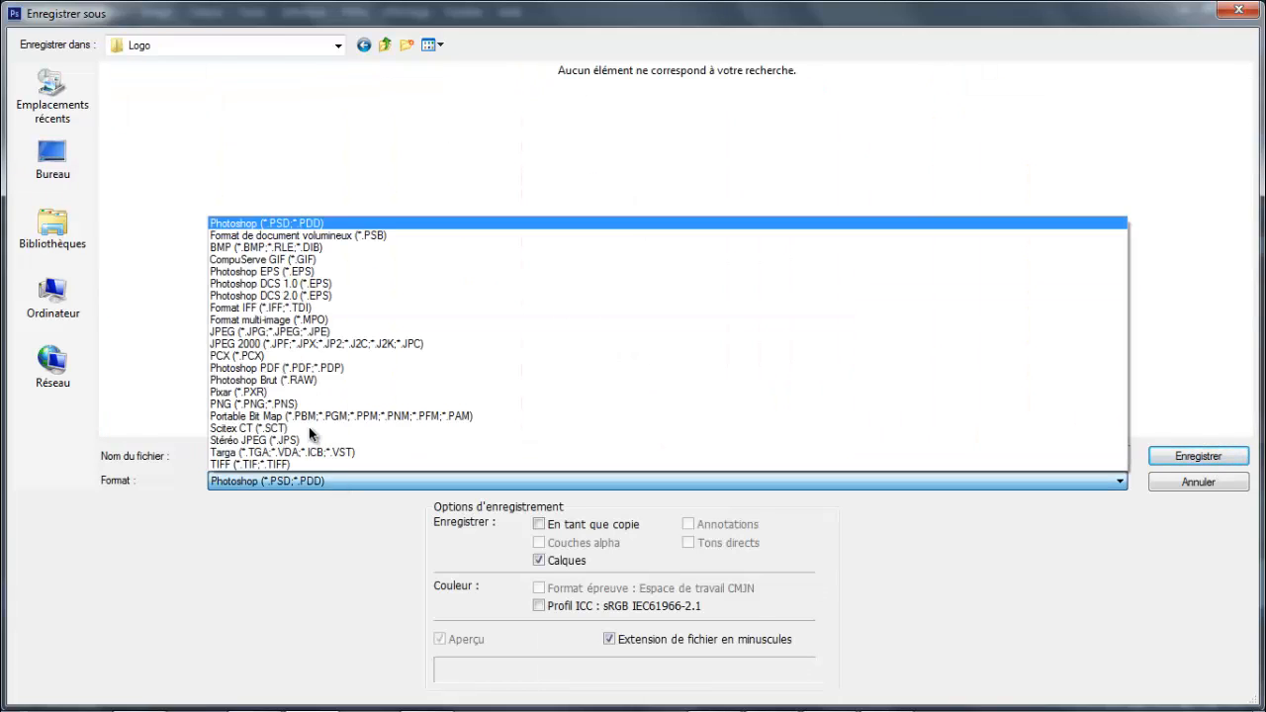
pyautogui.click(289, 334)
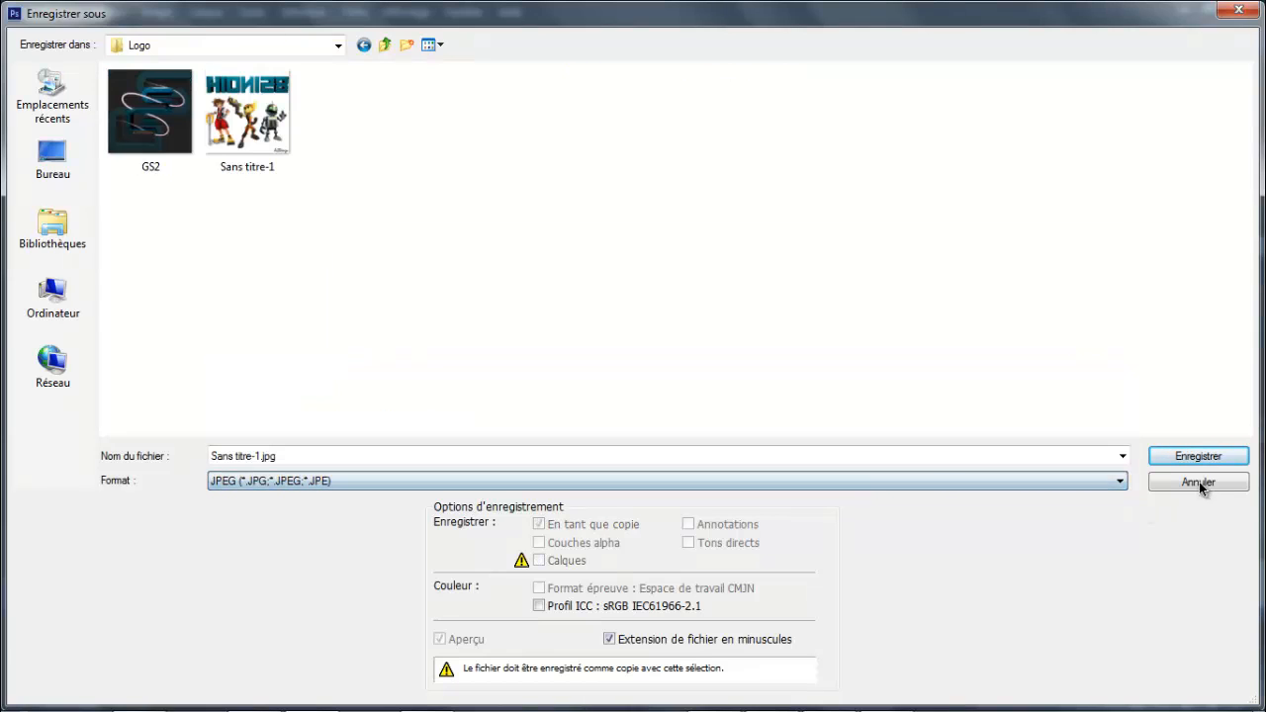
pyautogui.click(466, 457)
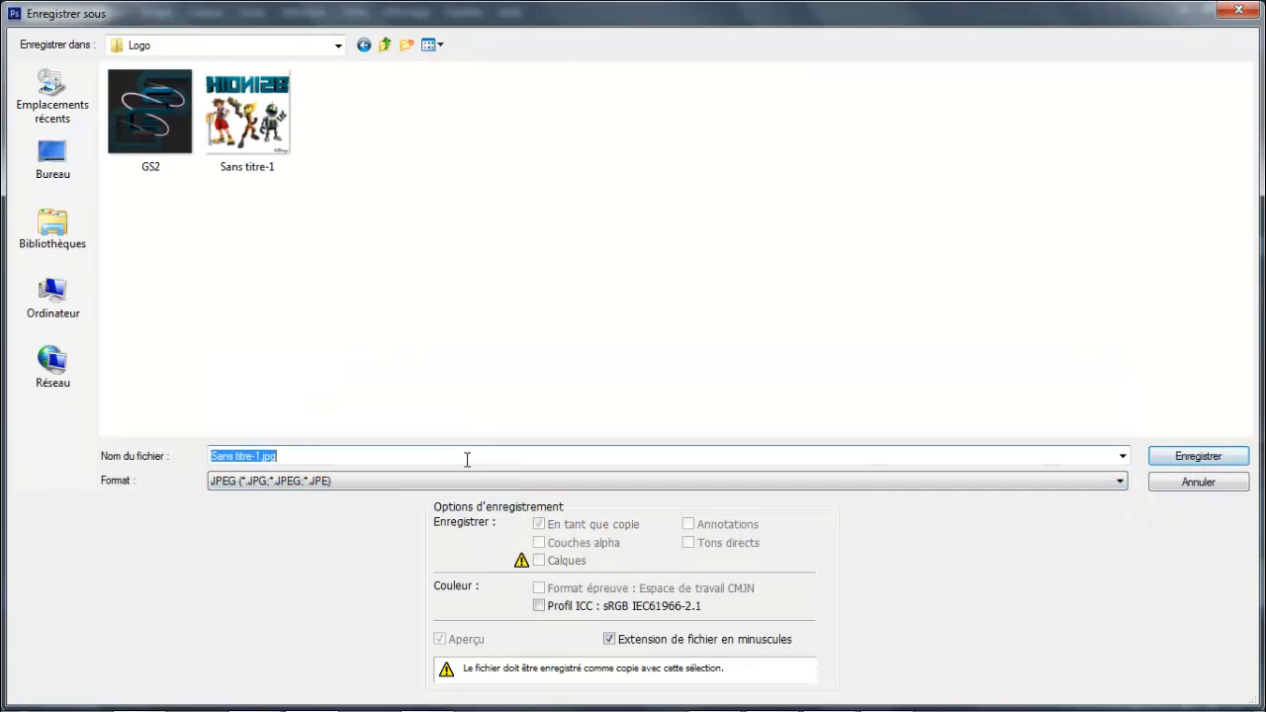
pyautogui.write('logo gs')
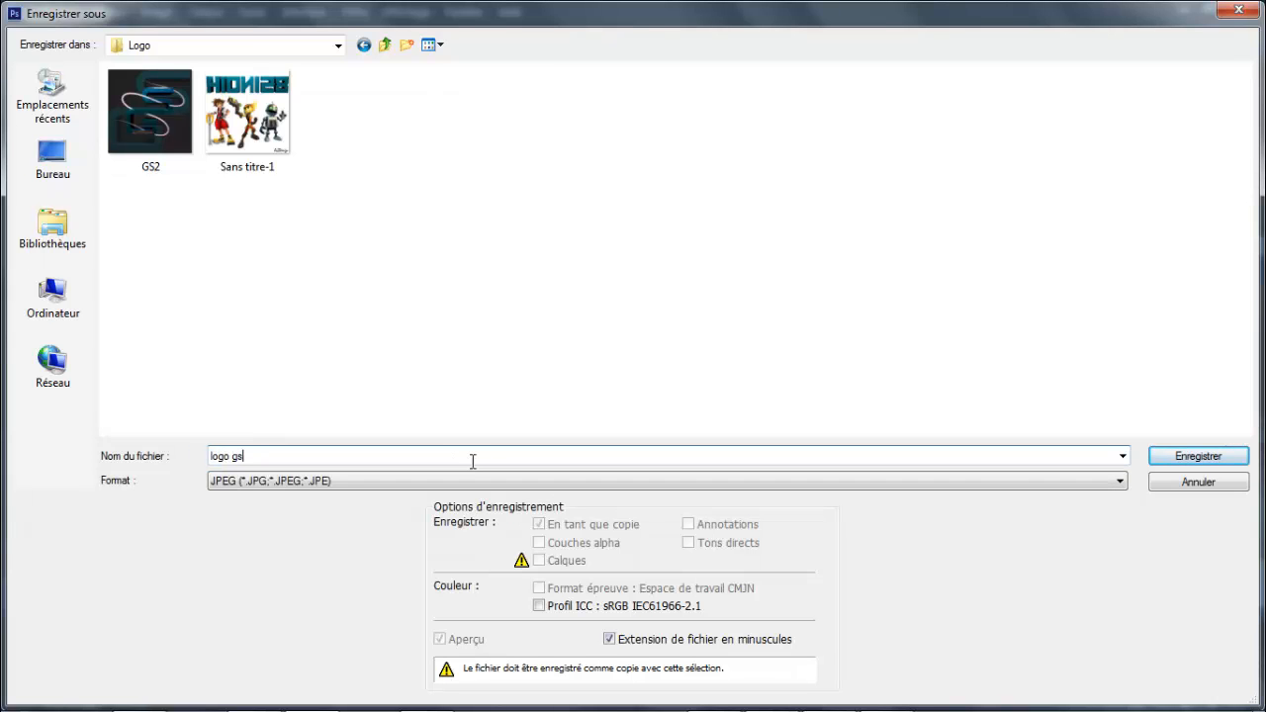
pyautogui.write('2')
pyautogui.click(1197, 456)
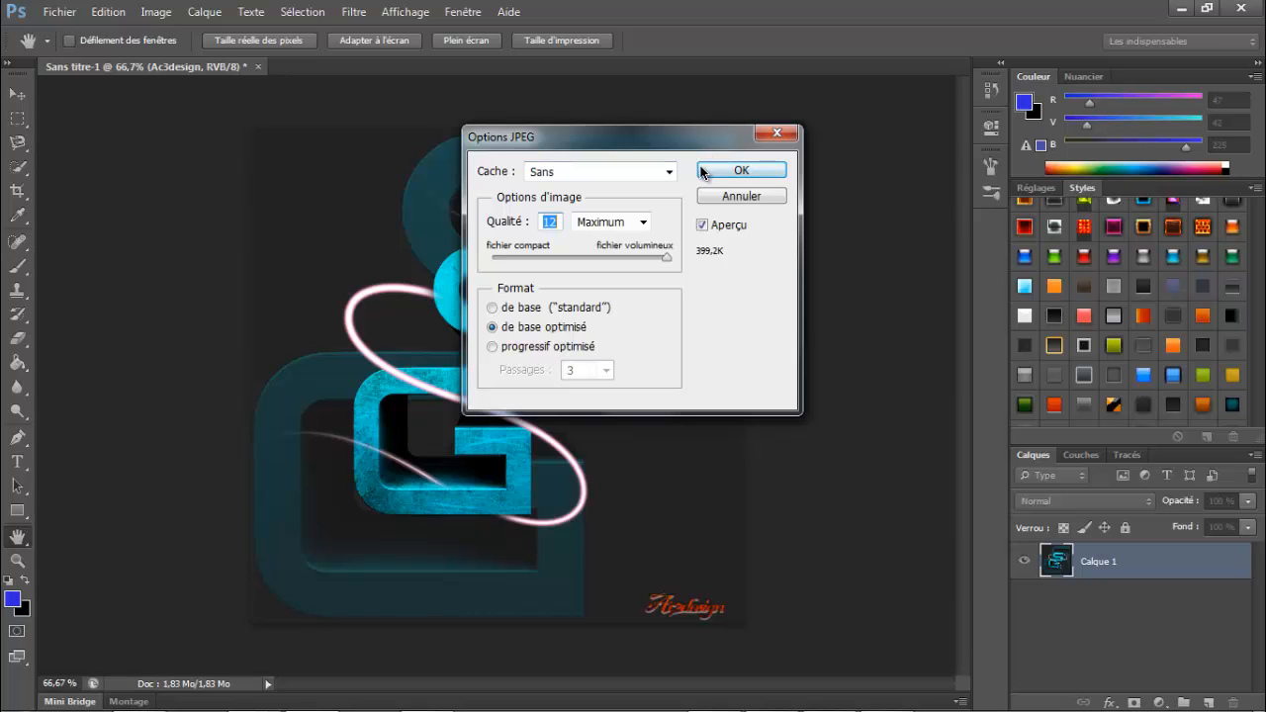
pyautogui.click(742, 170)
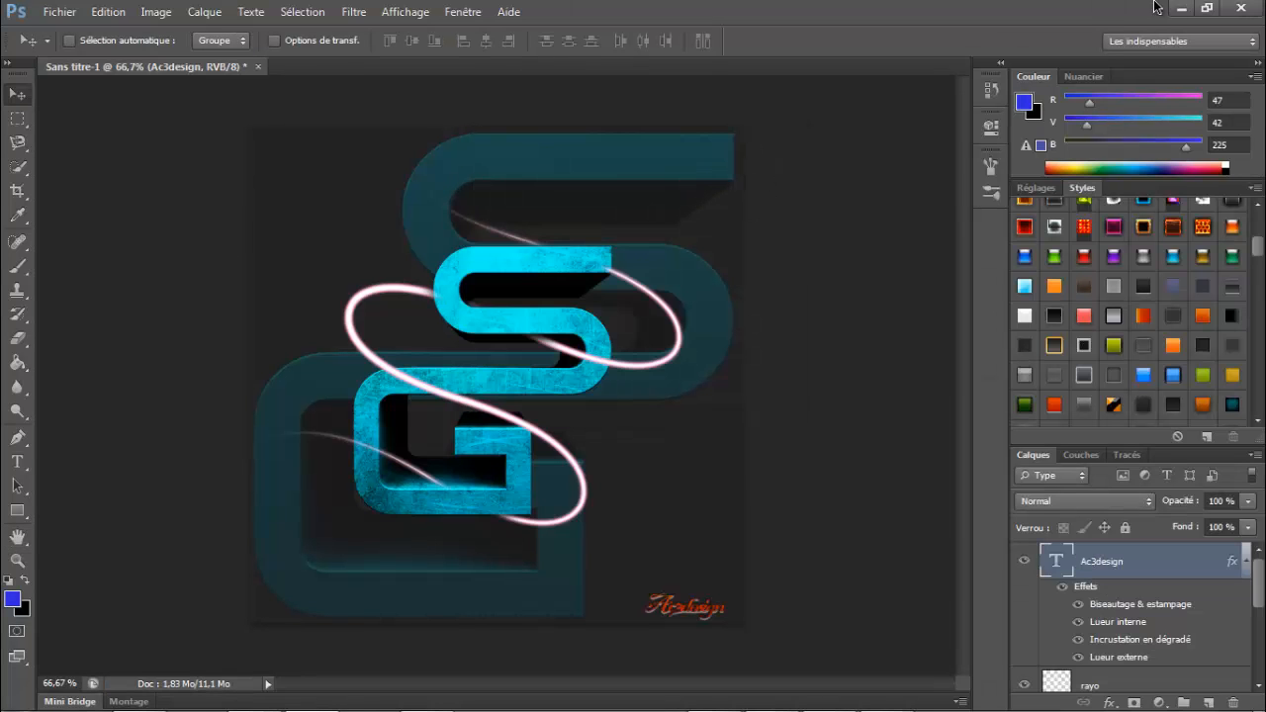
# - Switch to the desktop, open the Logo folder, and briefly open the GS2 image
pyautogui.click(1207, 7)
pyautogui.click(1144, 283)
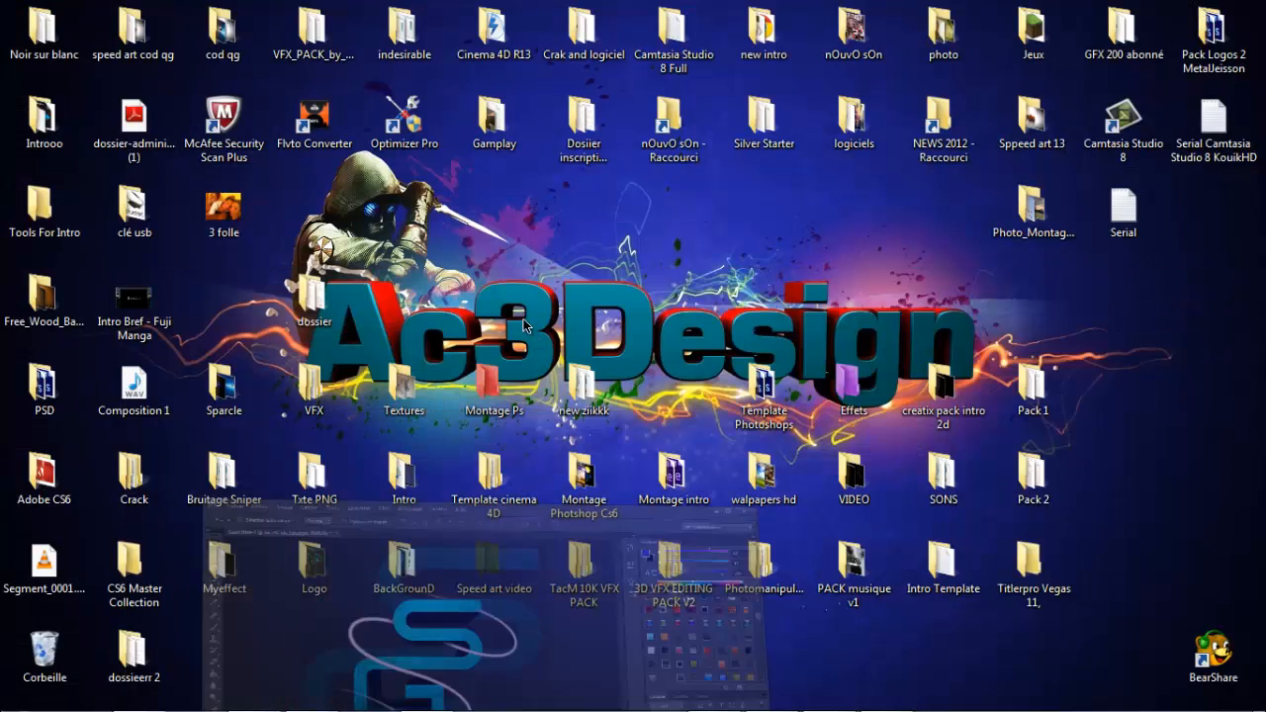
pyautogui.doubleClick(312, 566)
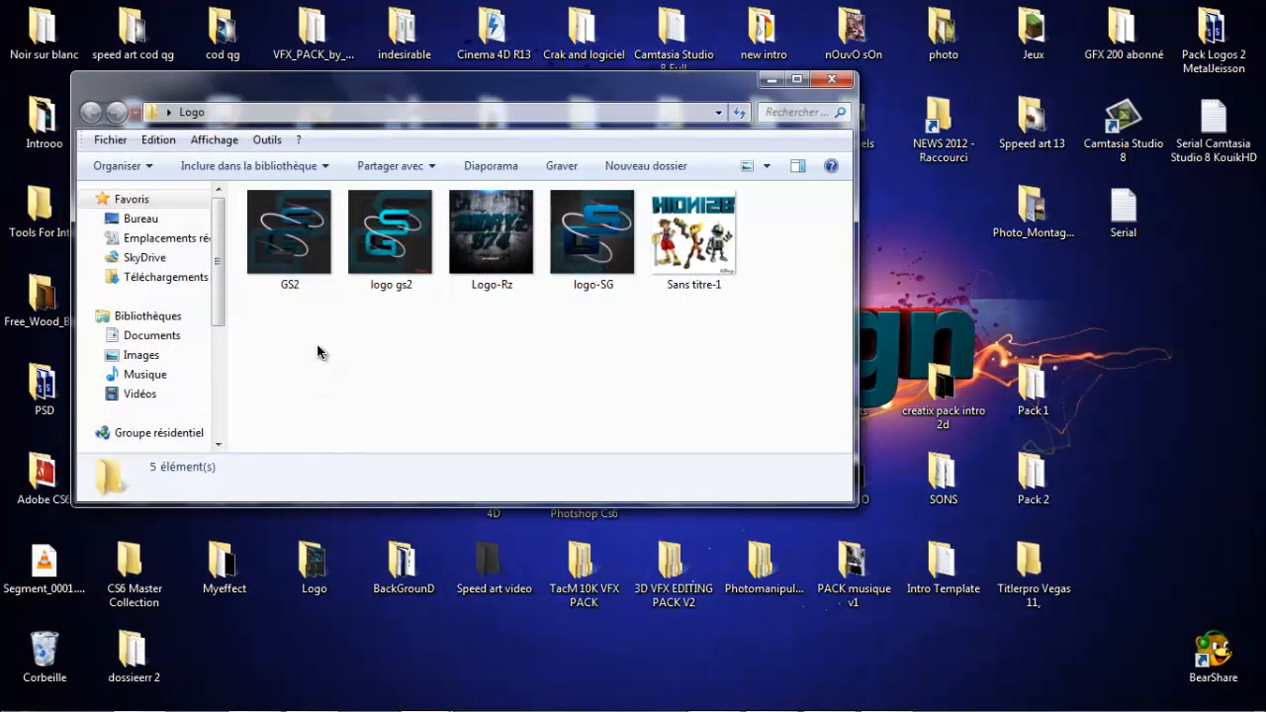
pyautogui.click(315, 269)
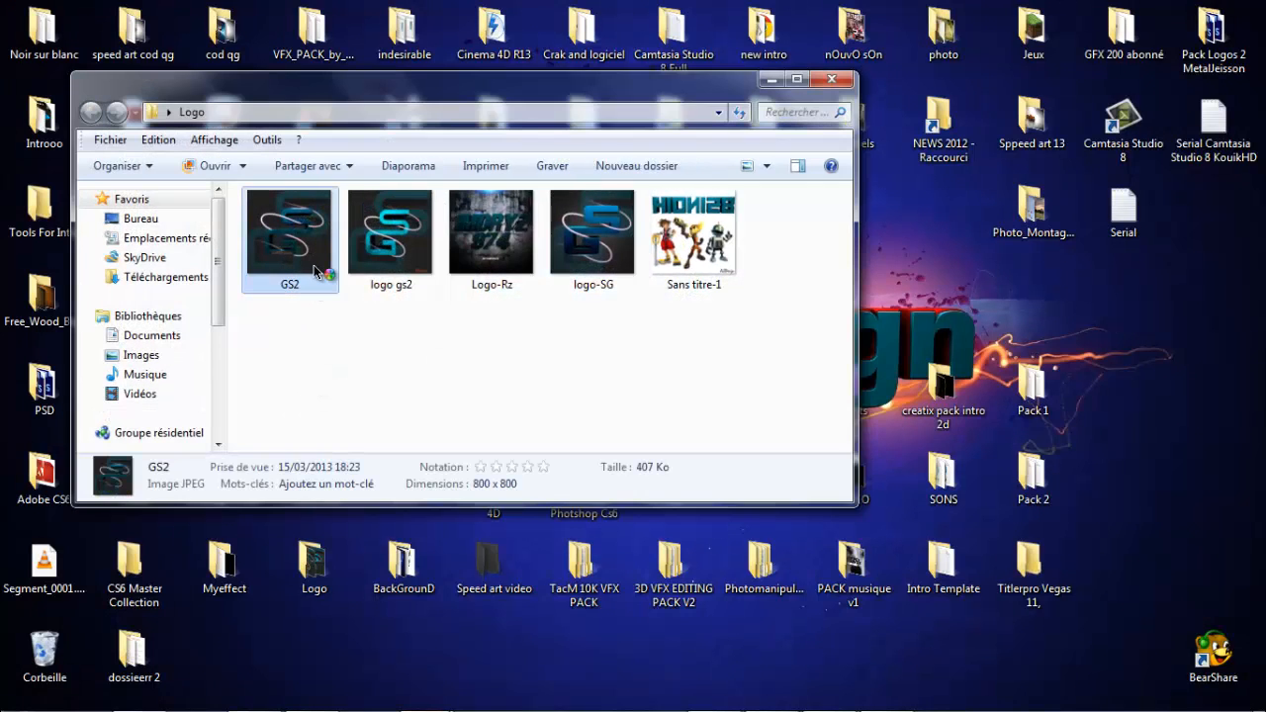
pyautogui.doubleClick(315, 269)
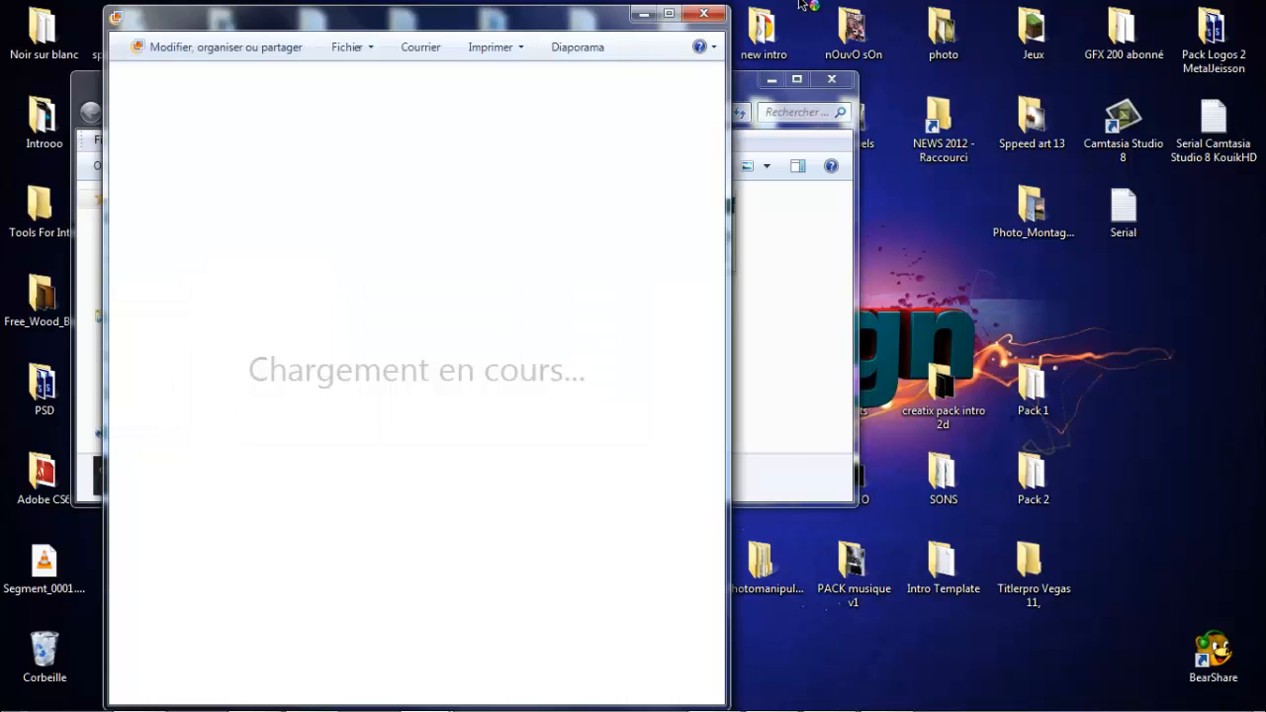
pyautogui.click(716, 18)
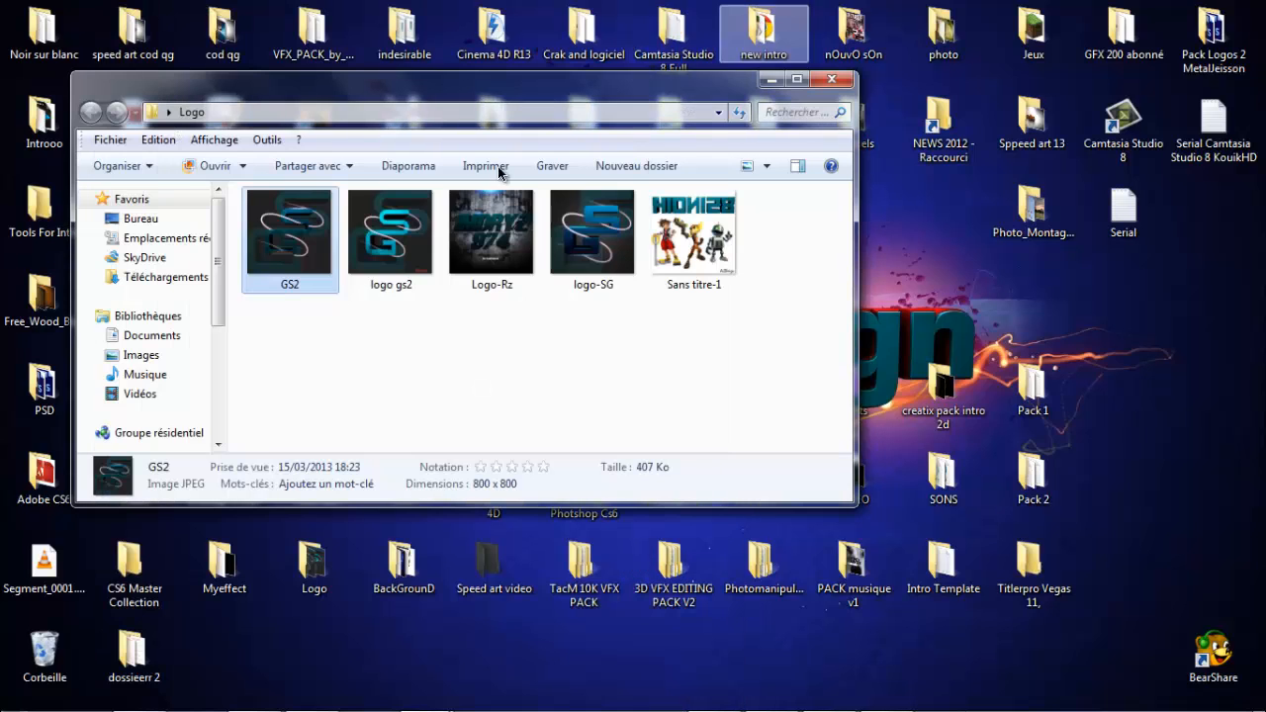
# - View the exported logo gs2 image at full size, and close the image and the Logo folder
pyautogui.doubleClick(386, 257)
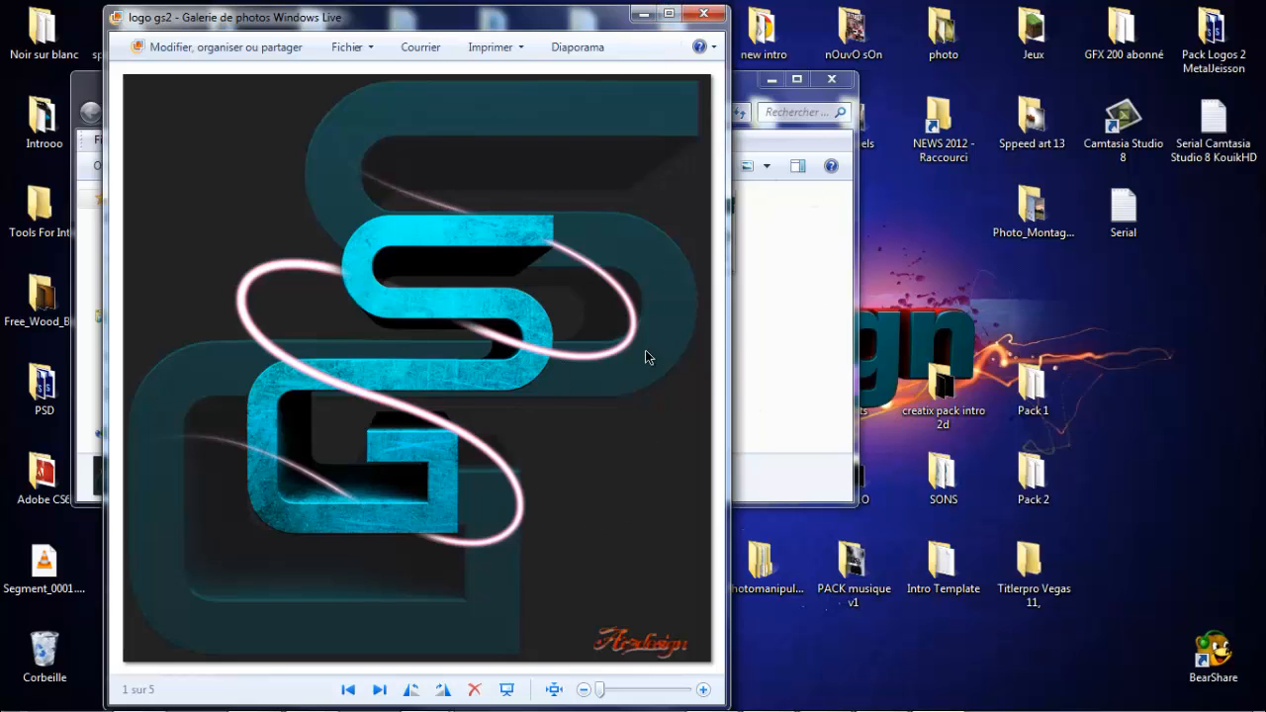
pyautogui.click(704, 13)
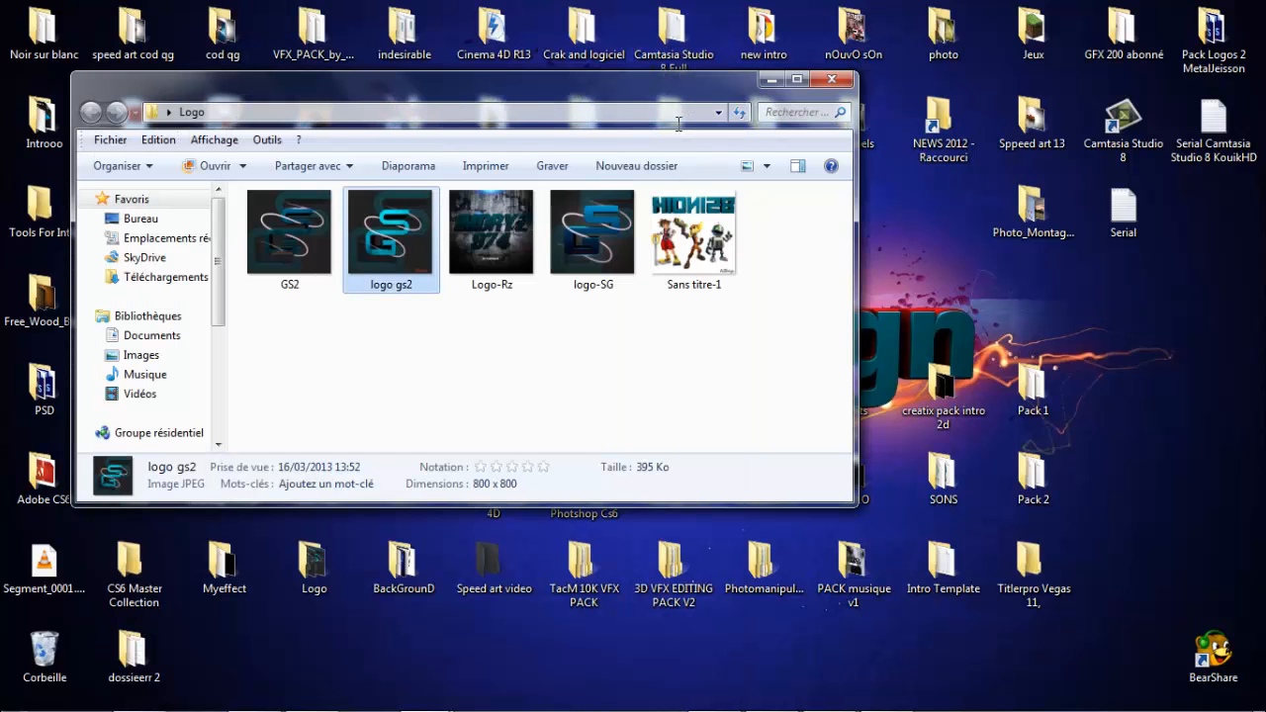
pyautogui.click(832, 79)
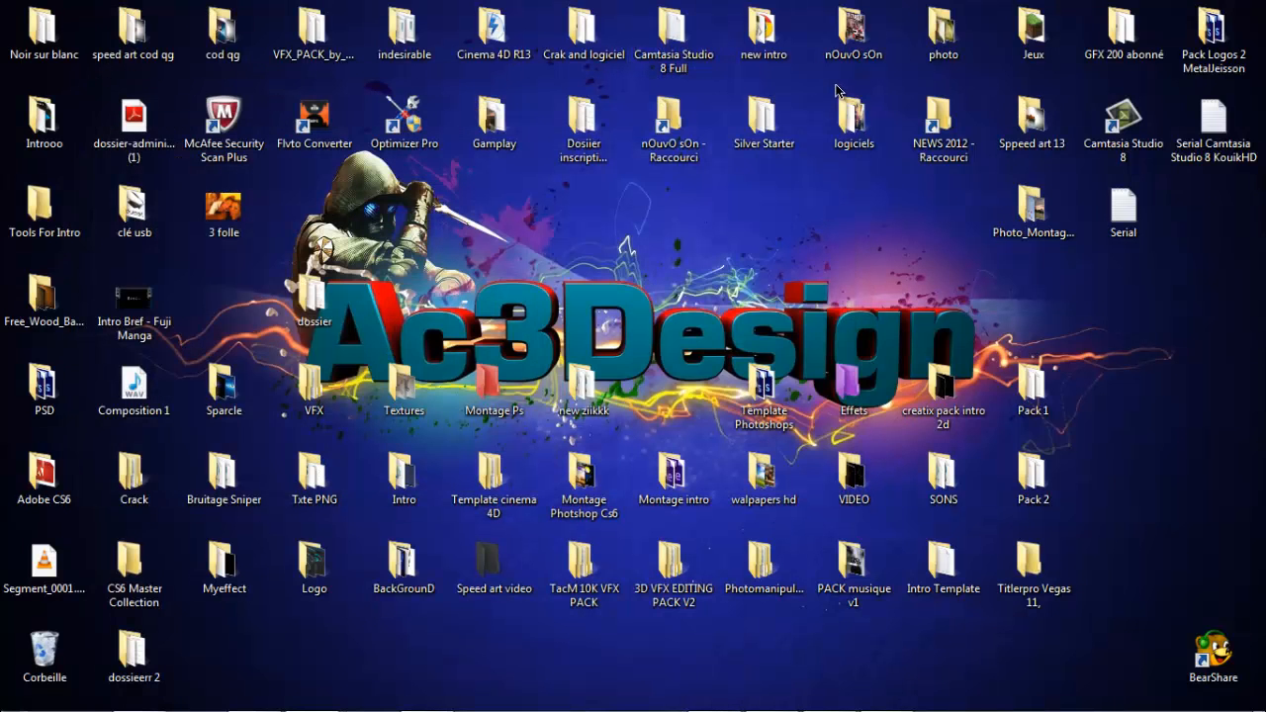